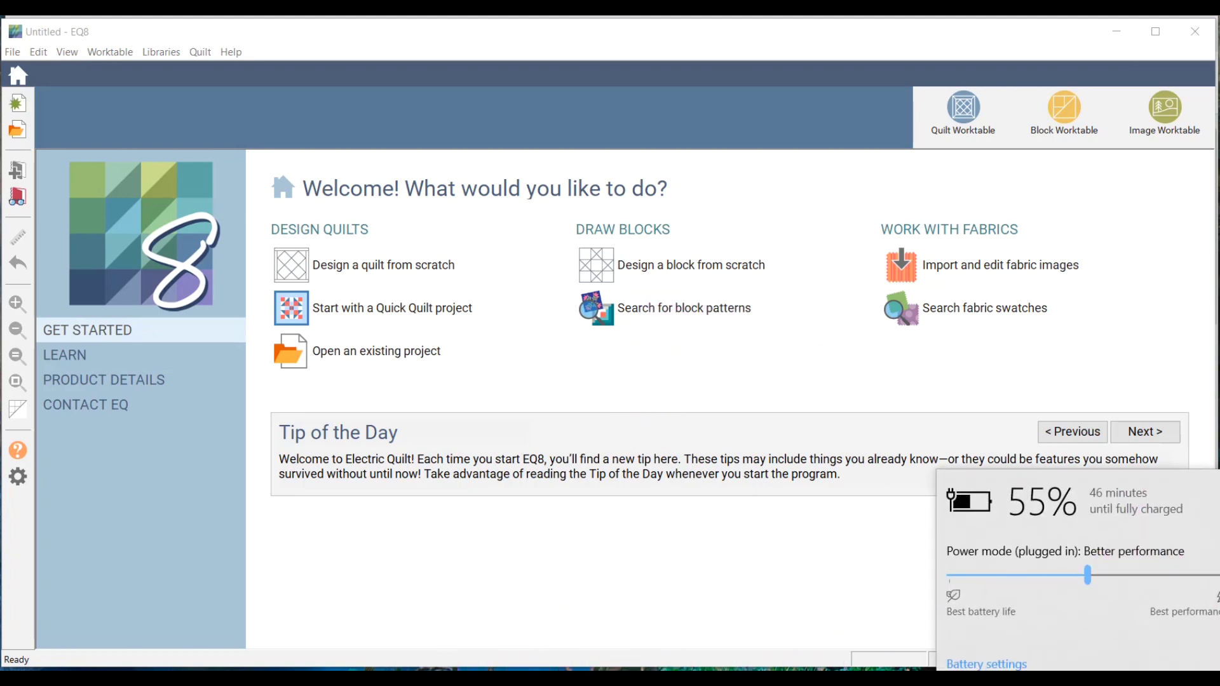
Switch to Chrome and open fabric V5215-159-Americana from the American Wild collection on the Hoffman California Fabrics site
left_click(607, 666)
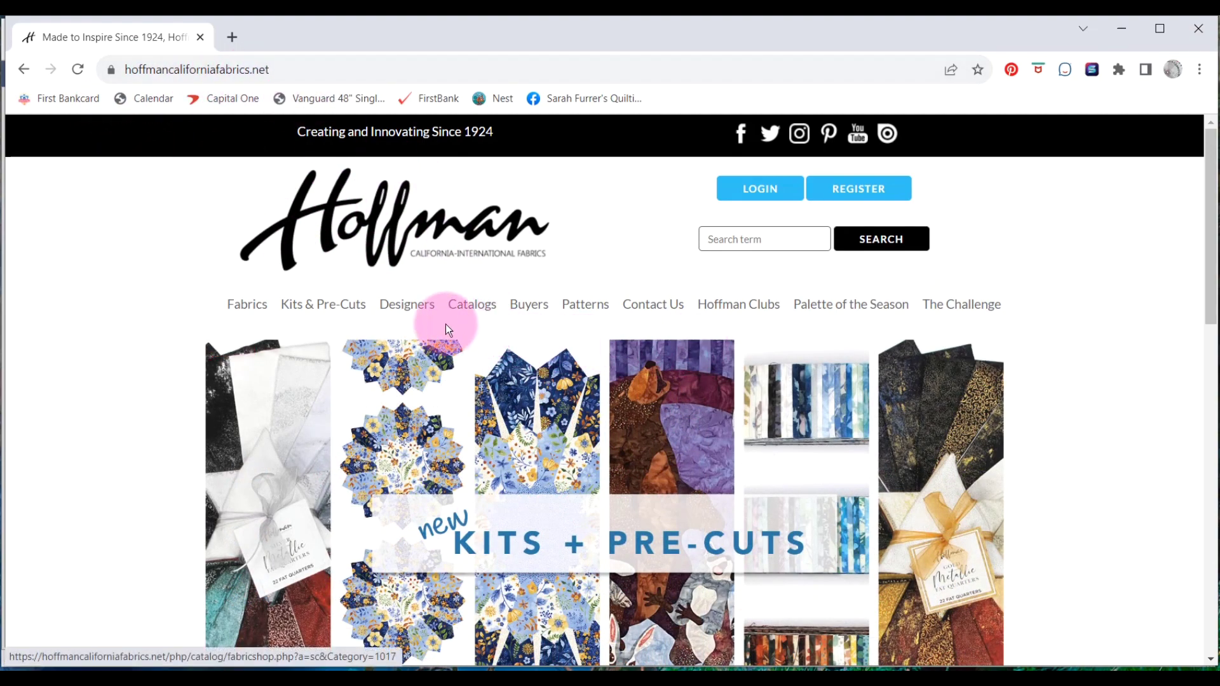
left_click(251, 307)
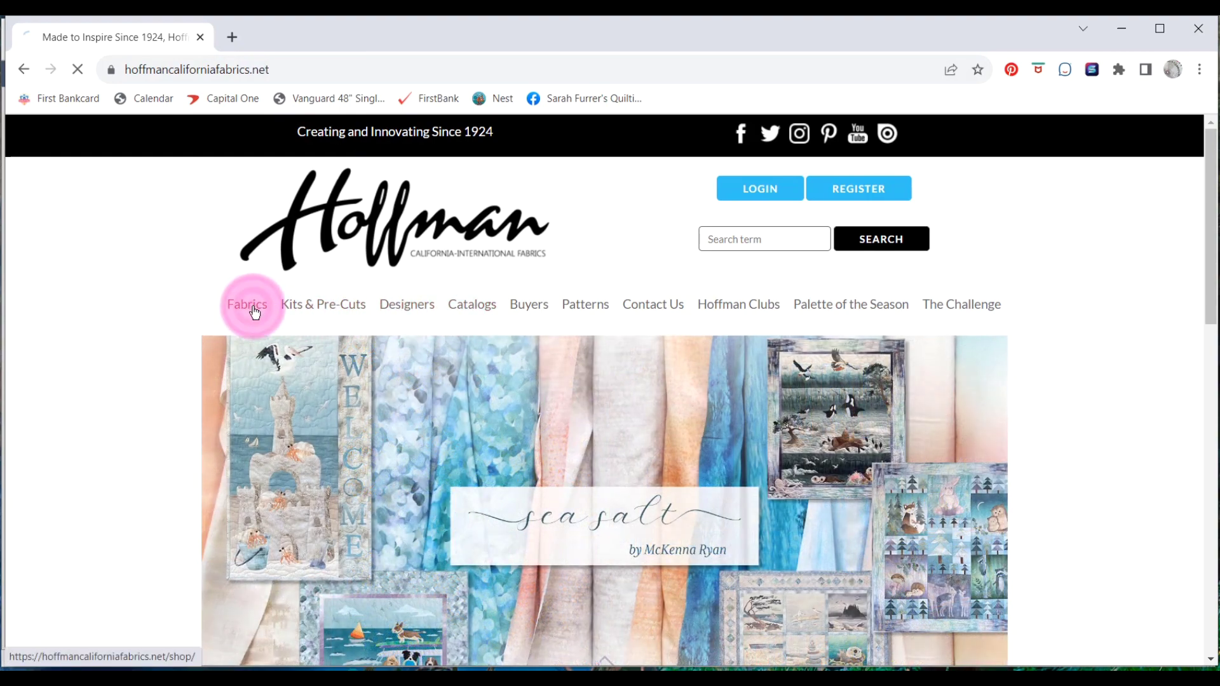
scroll(806, 391, "down", 12)
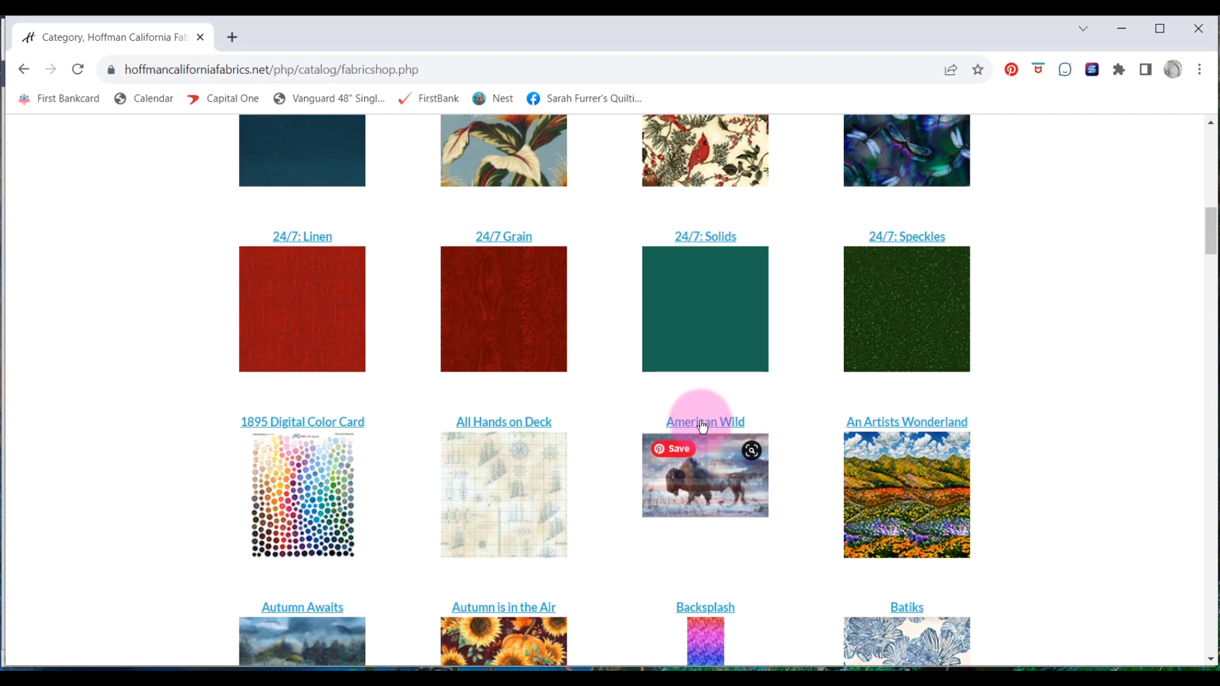
left_click(710, 423)
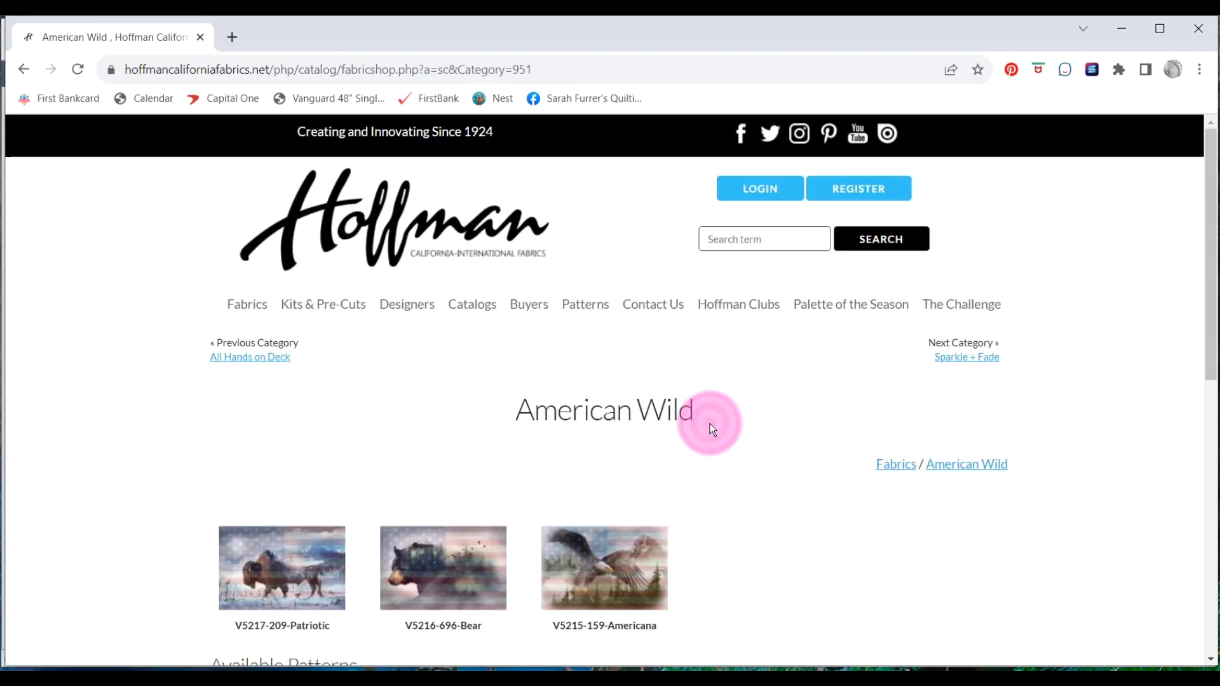
scroll(779, 406, "down", 3)
scroll(779, 405, "down", 1)
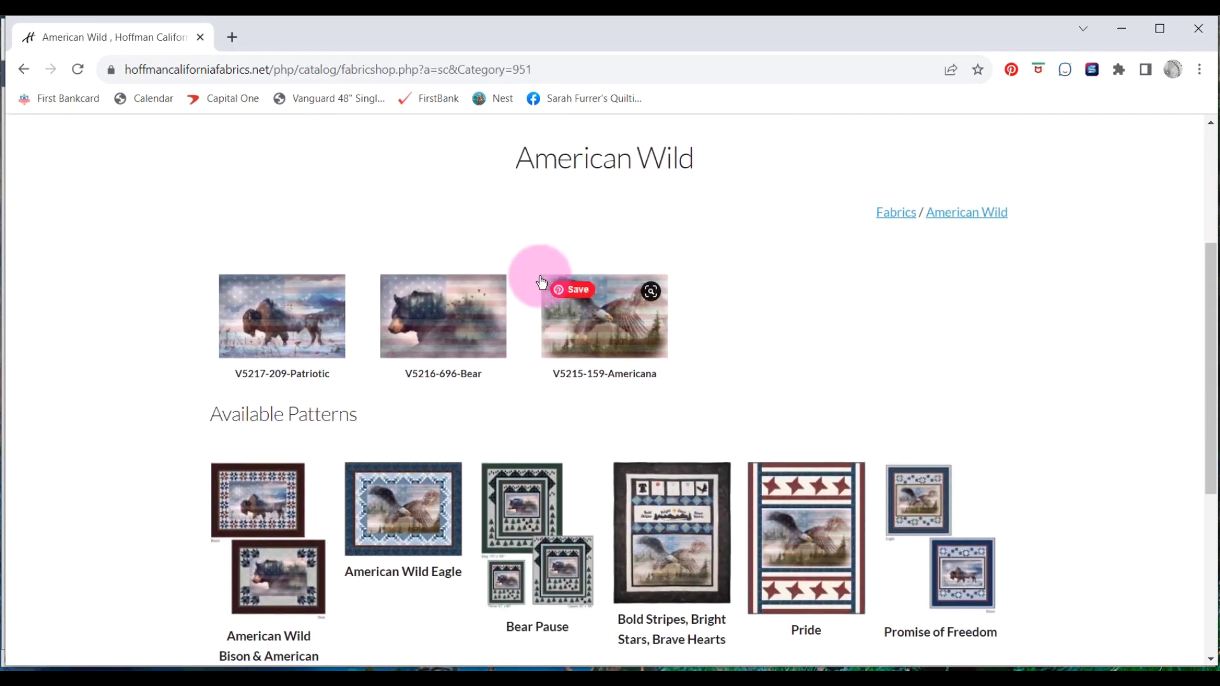
left_click(607, 322)
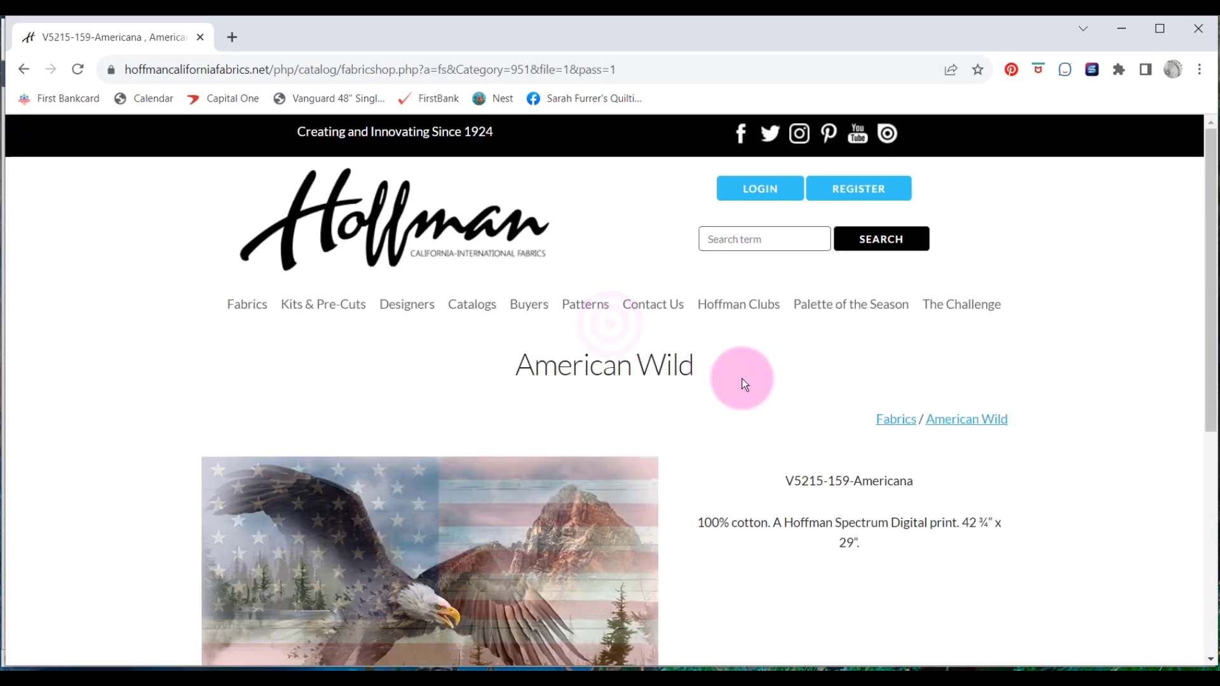
scroll(746, 379, "down", 2)
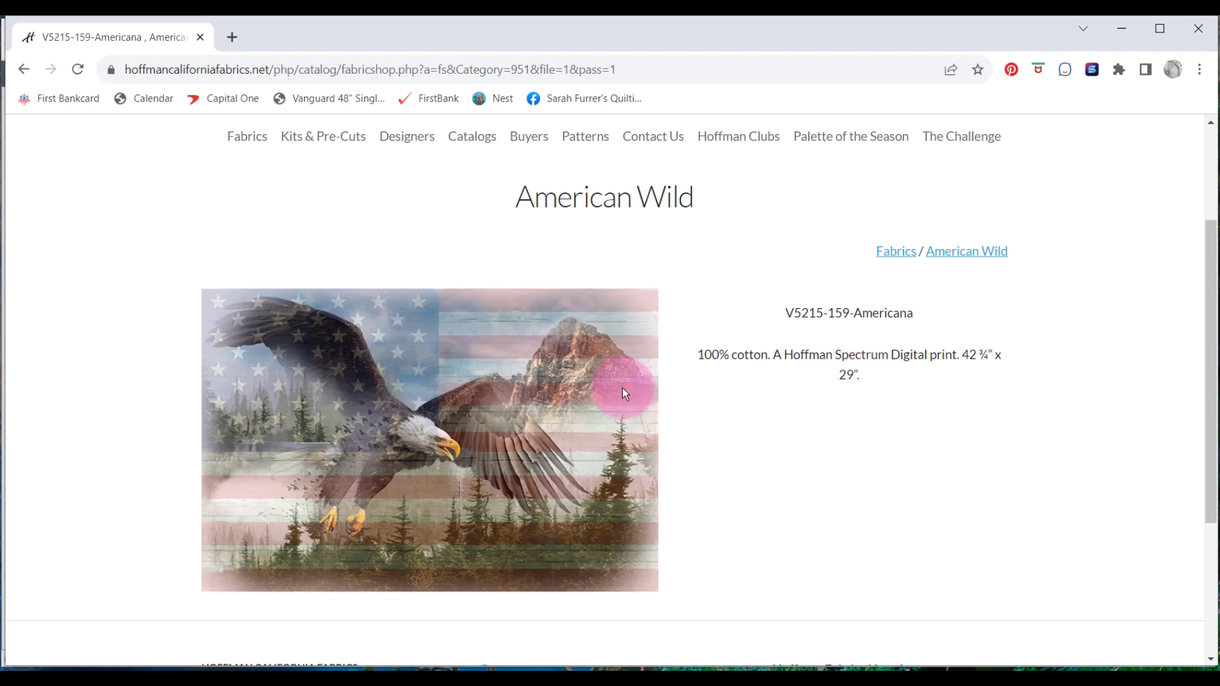
Save the eagle panel image to Downloads as "V5215-159-Americana 42.75 x29" and close the browser
right_click(402, 440)
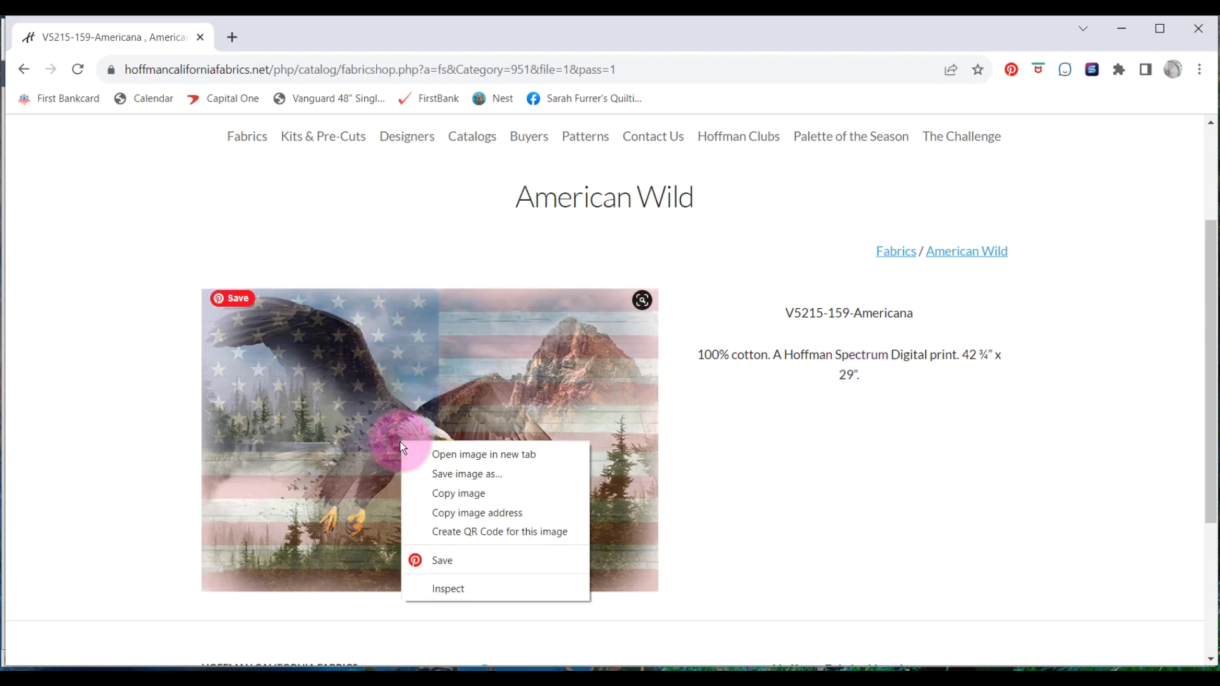
left_click(447, 474)
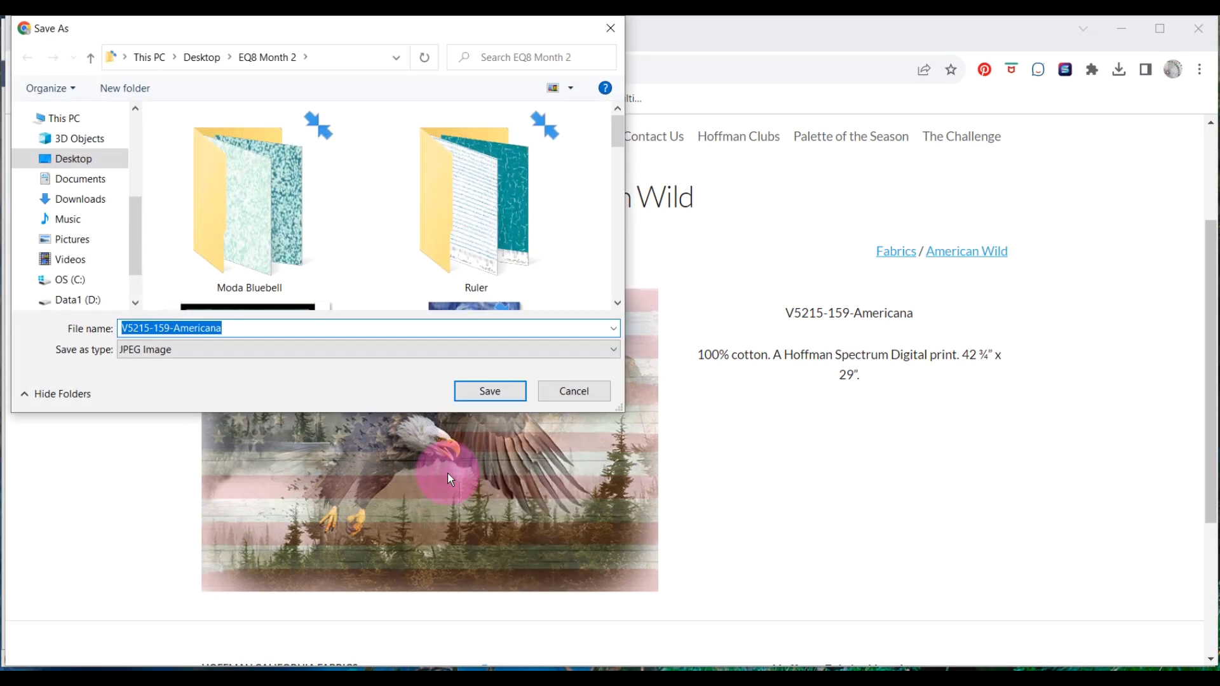
left_click(75, 202)
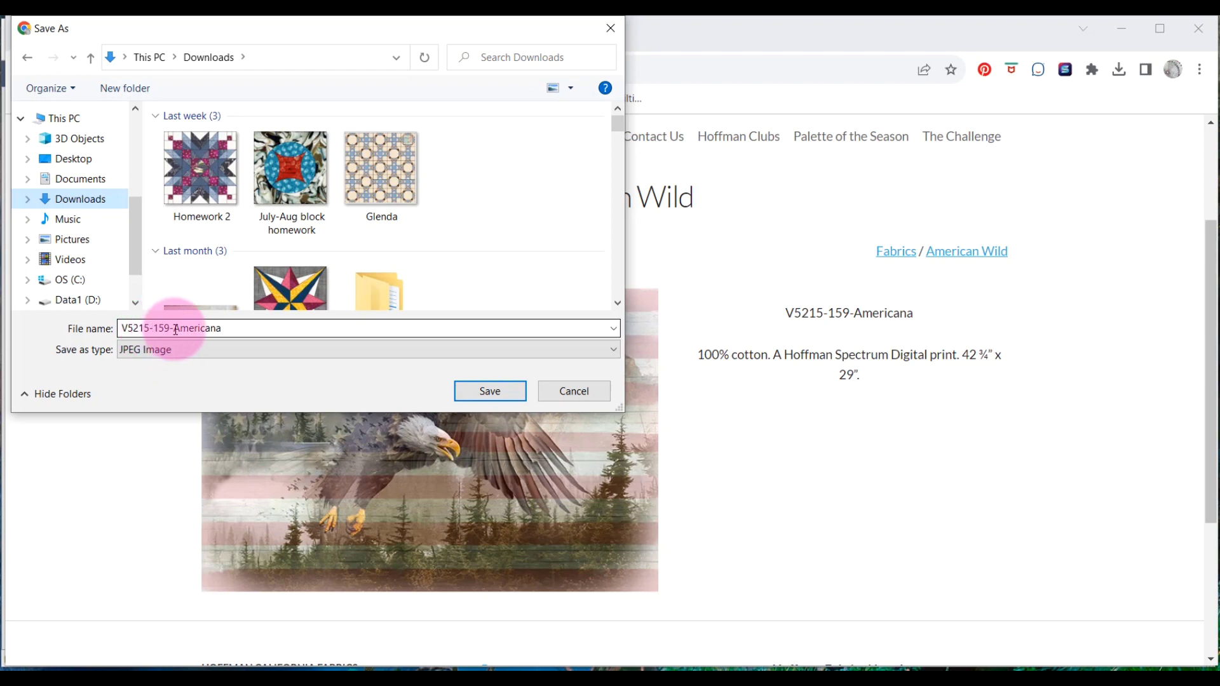
double_click(238, 328)
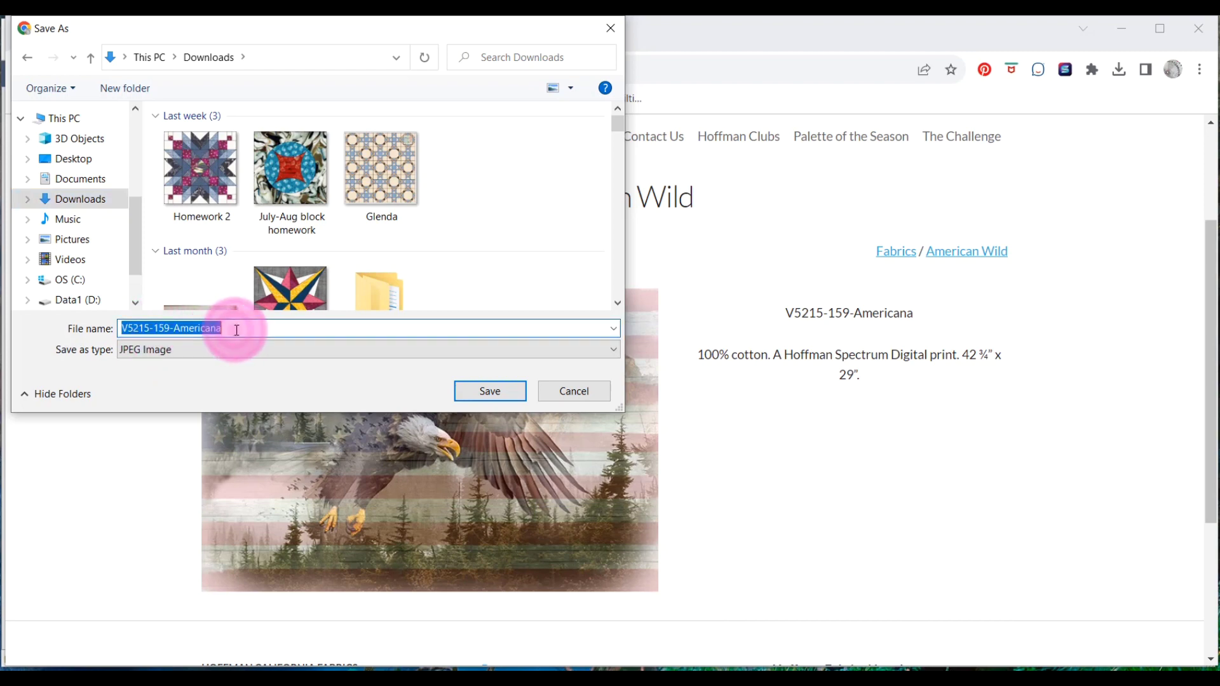
left_click(241, 329)
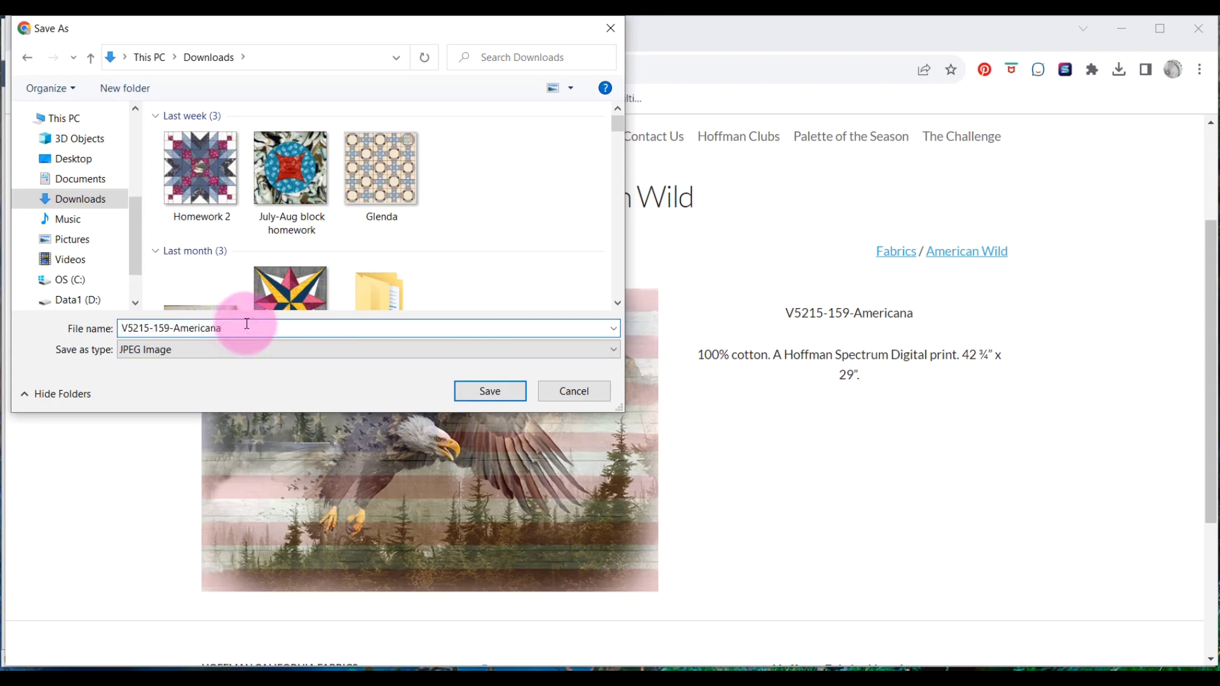
type("4")
type("2")
type(".75")
type("-")
type("x")
type("29")
left_click(487, 389)
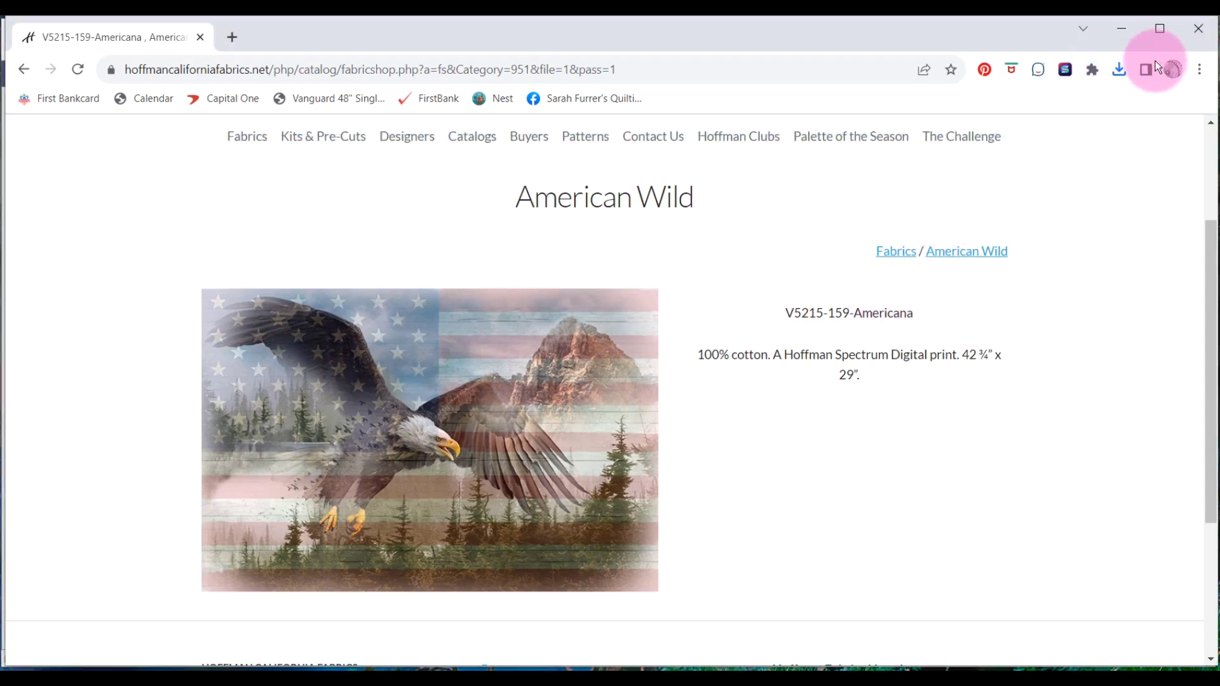
left_click(1198, 33)
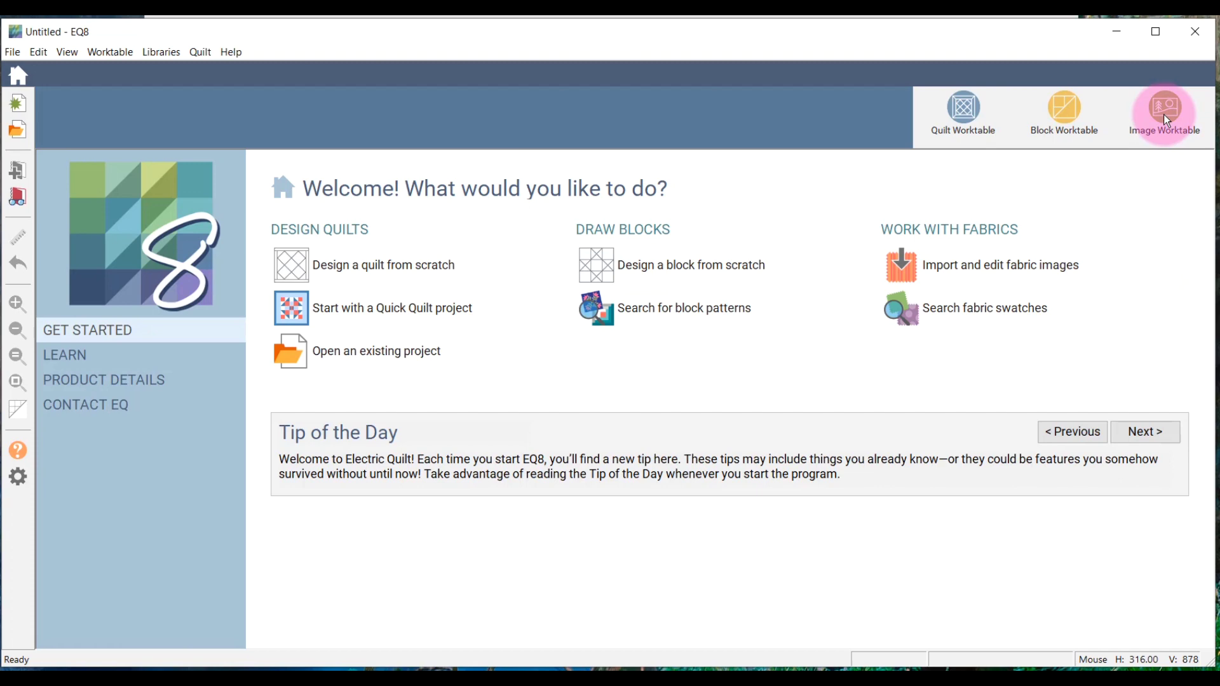
left_click(112, 55)
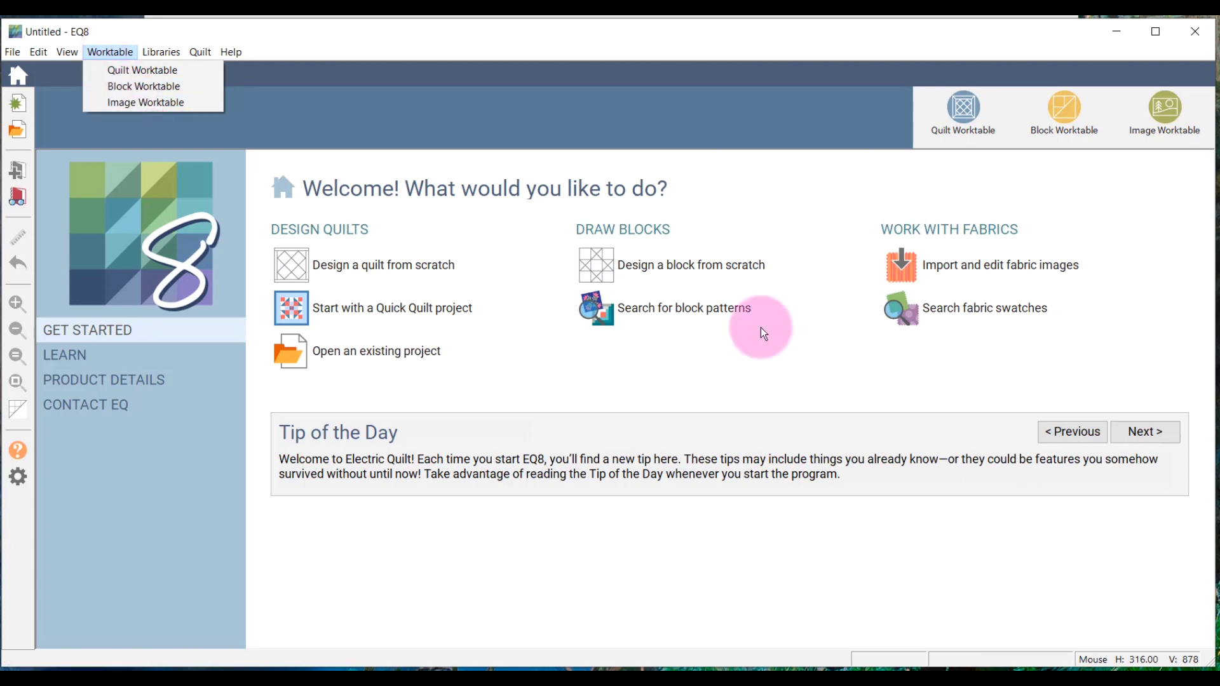
left_click(1034, 367)
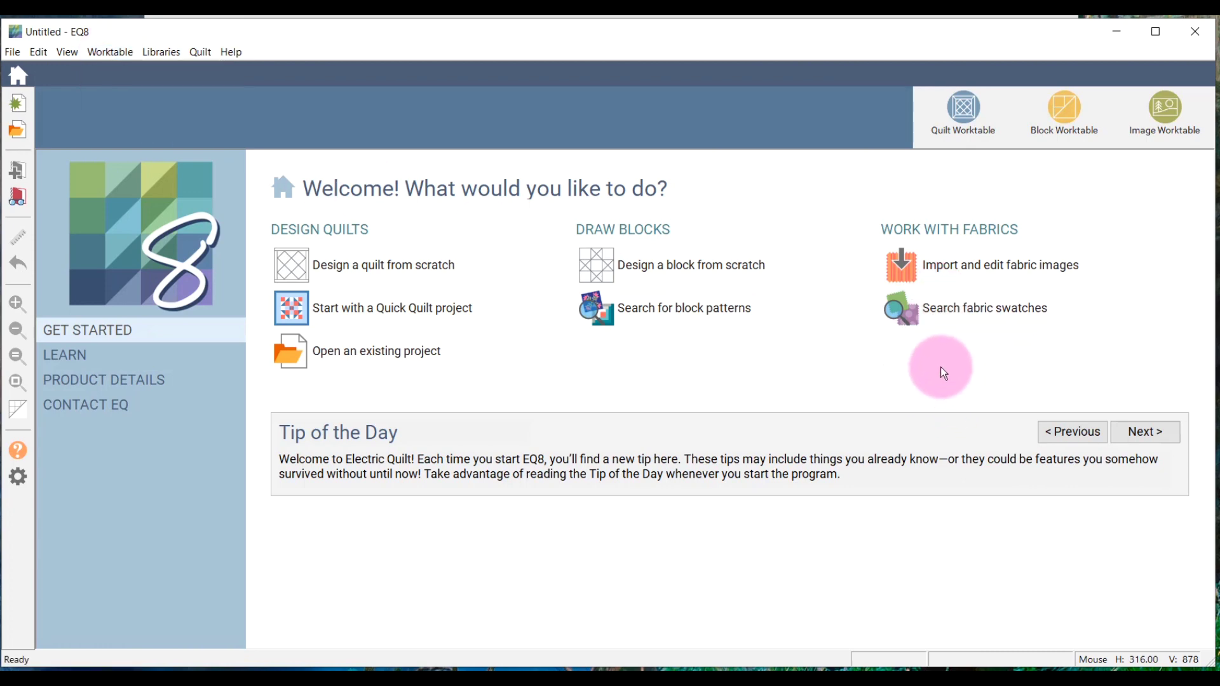
Import the image "V5215-159-Americana 42.75 x29" from Downloads for editing as fabric
left_click(915, 270)
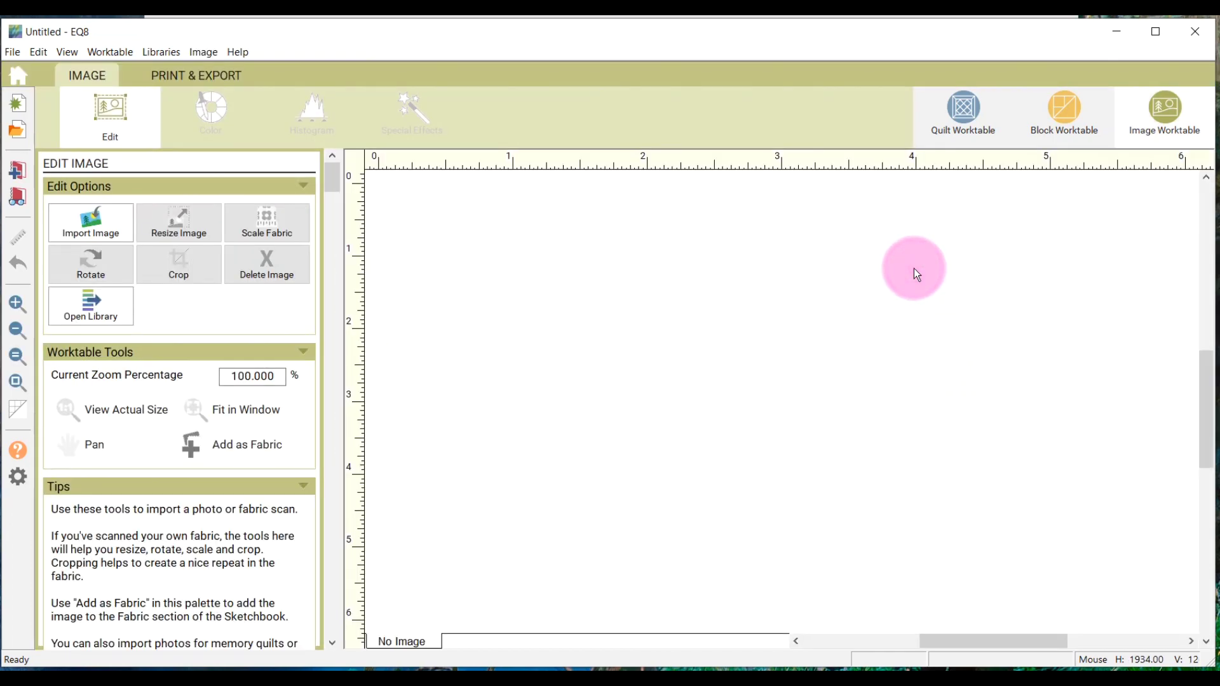
left_click(97, 228)
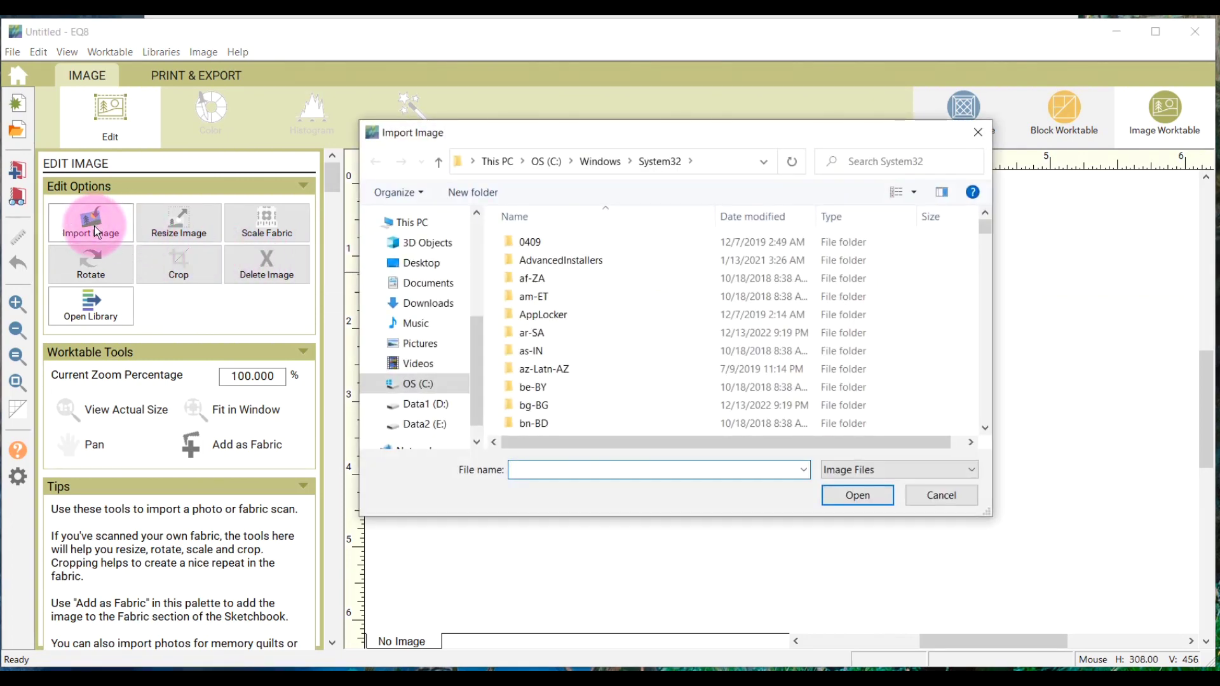
left_click(418, 313)
left_click(539, 310)
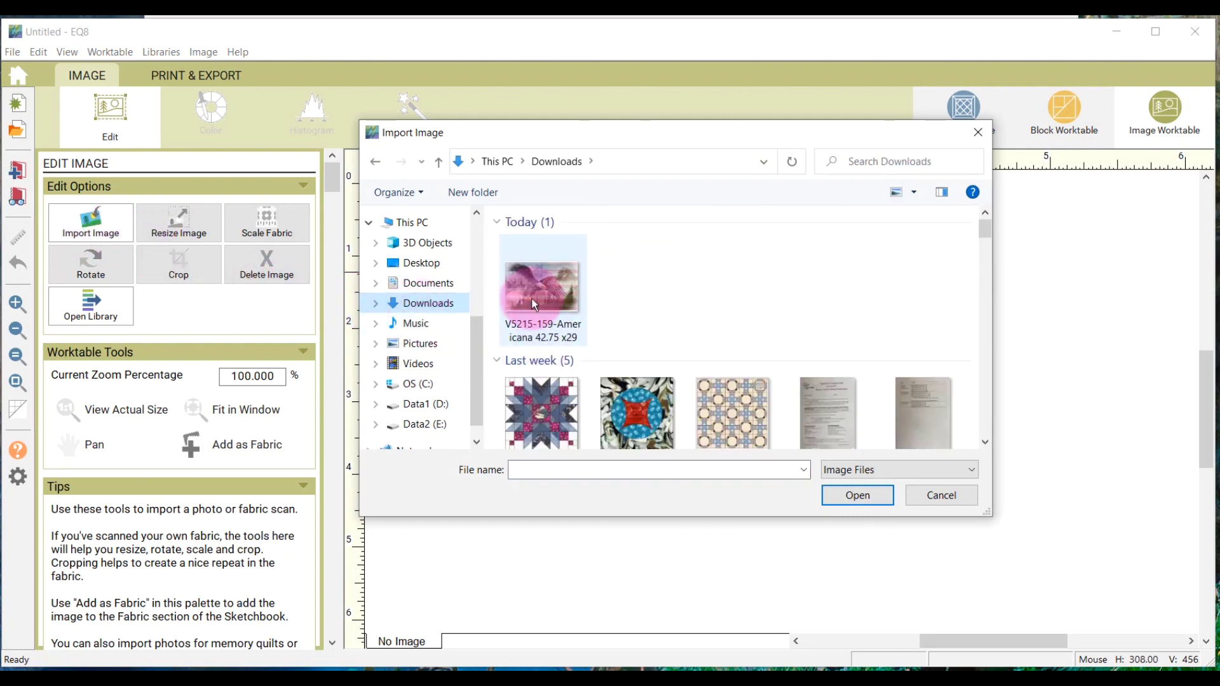
left_click(546, 293)
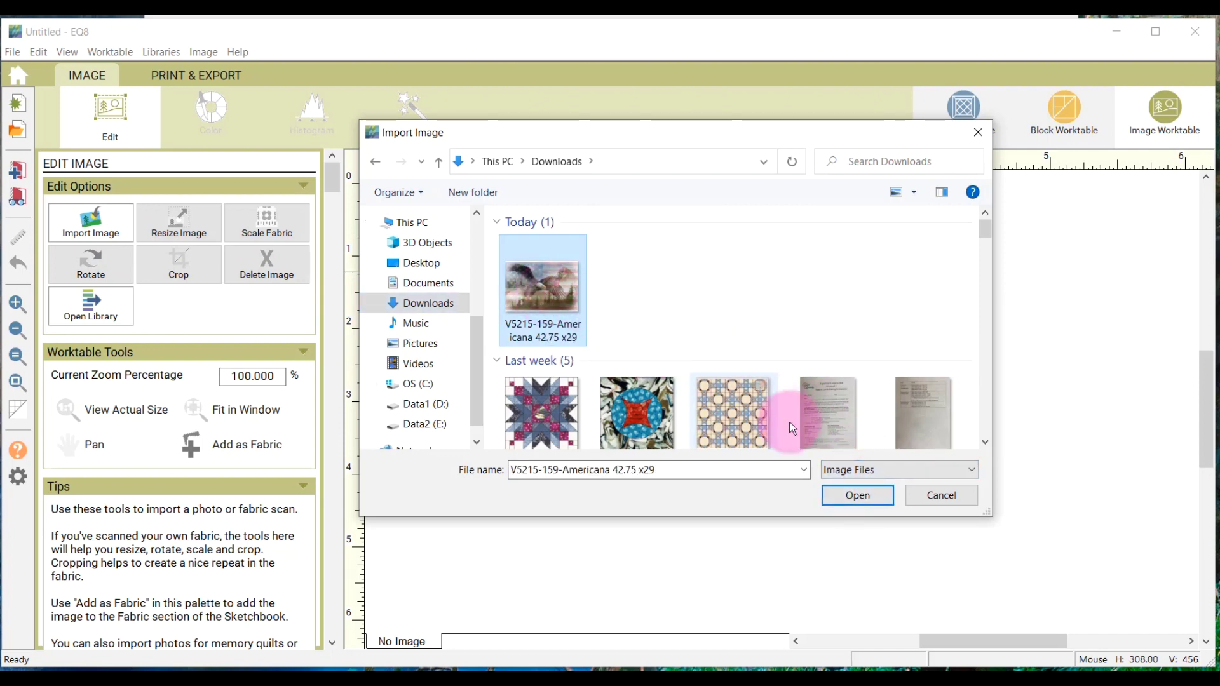
left_click(851, 493)
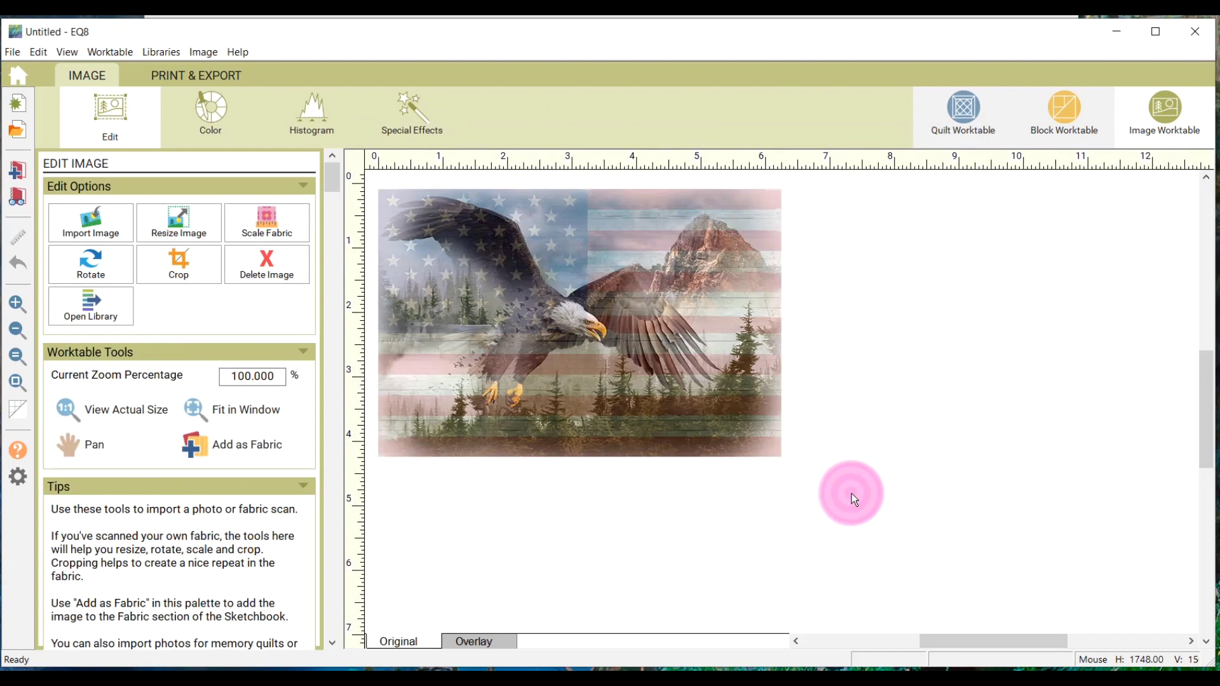
left_click(394, 273)
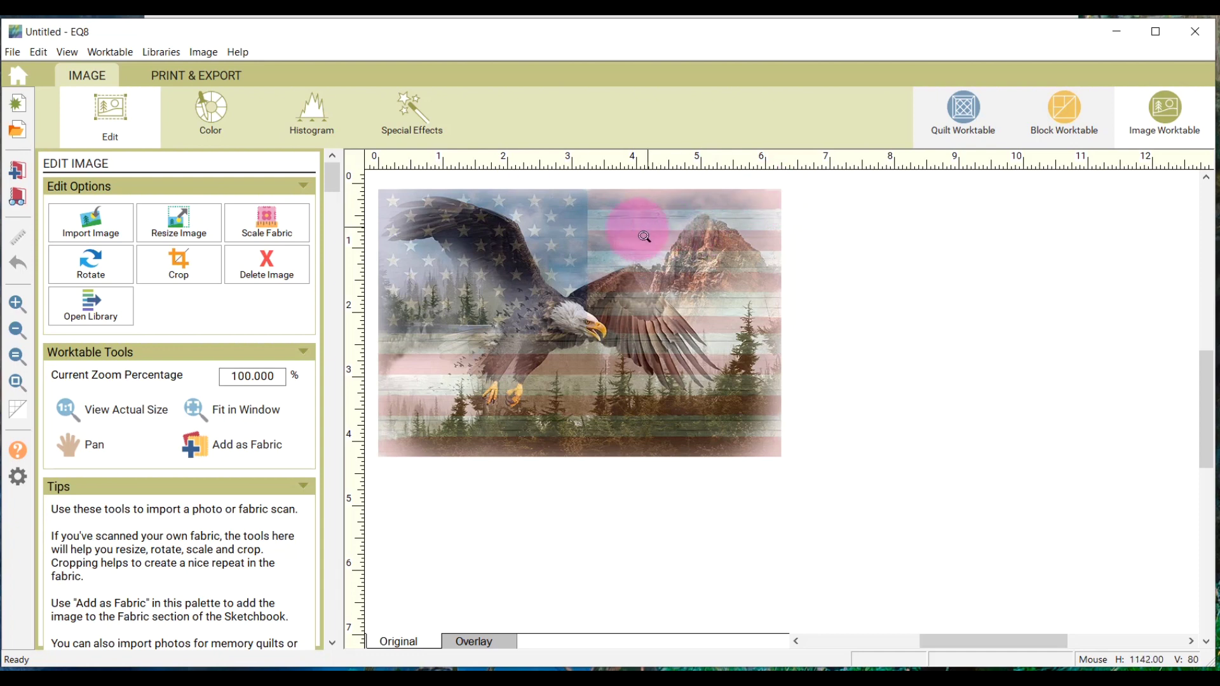
Scale the eagle fabric to a measured distance of 42.75 inches and fit the whole image in view
left_click(266, 221)
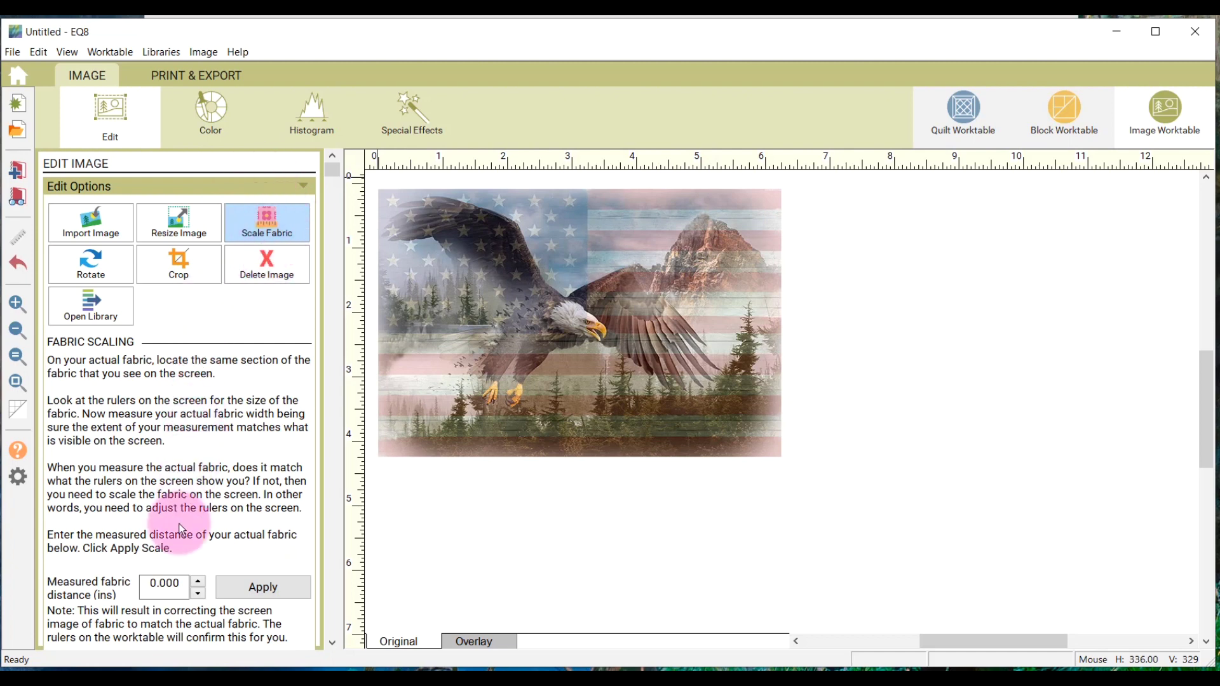
double_click(143, 585)
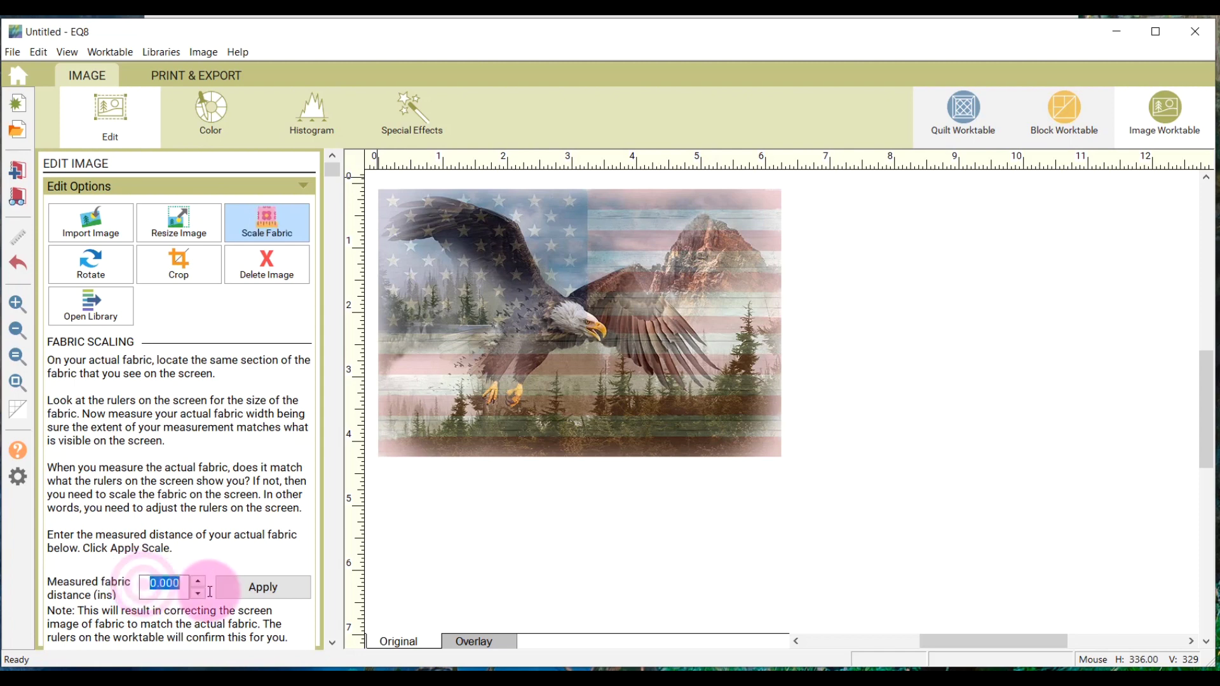
type("42.75")
left_click(287, 586)
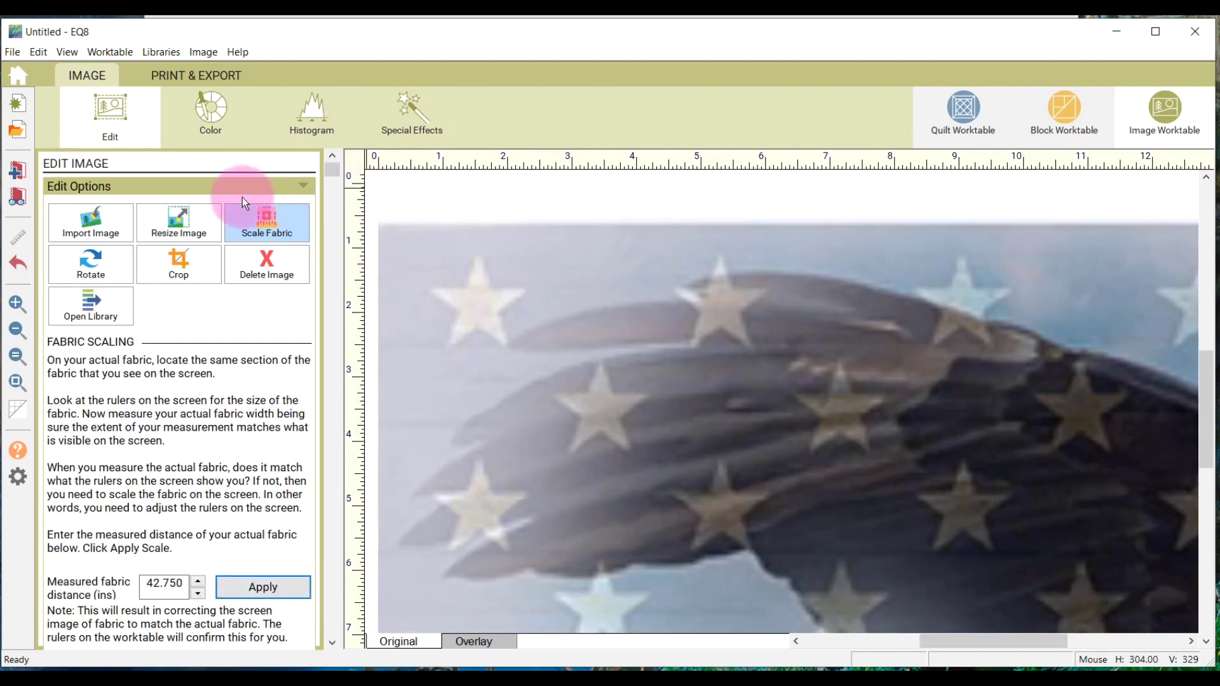
left_click(17, 382)
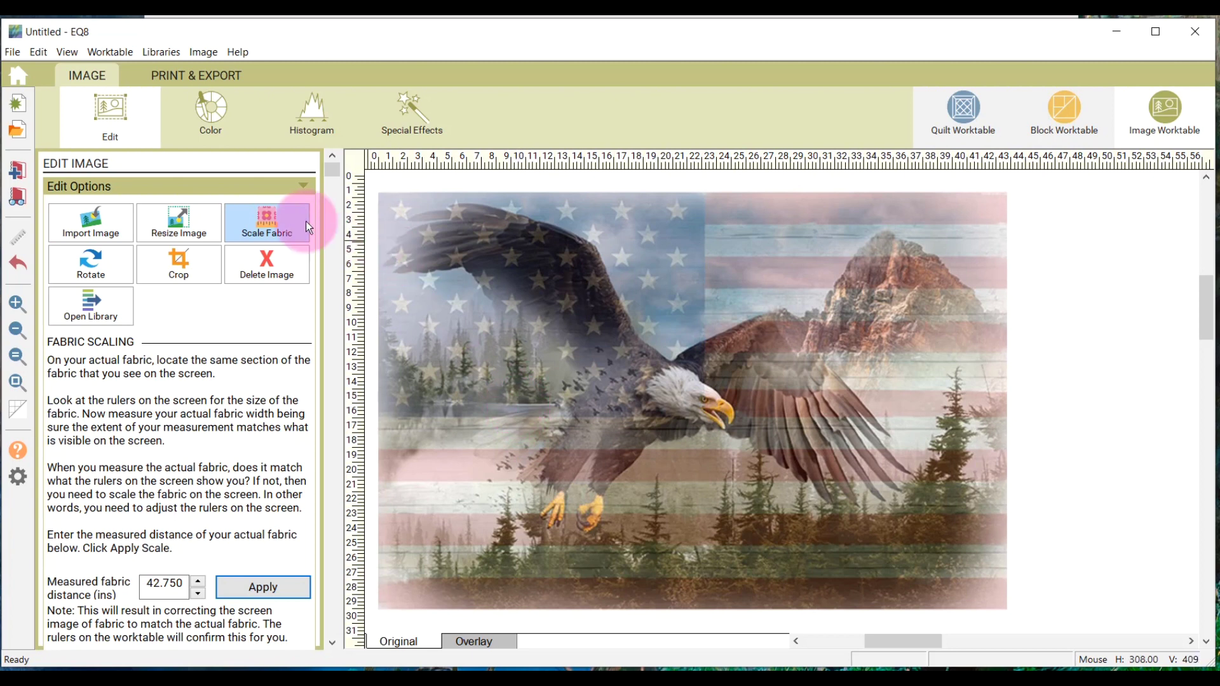
Add the scaled eagle fabric to the Project Sketchbook and save the project as "Eagle Auto Borders"
left_click(17, 172)
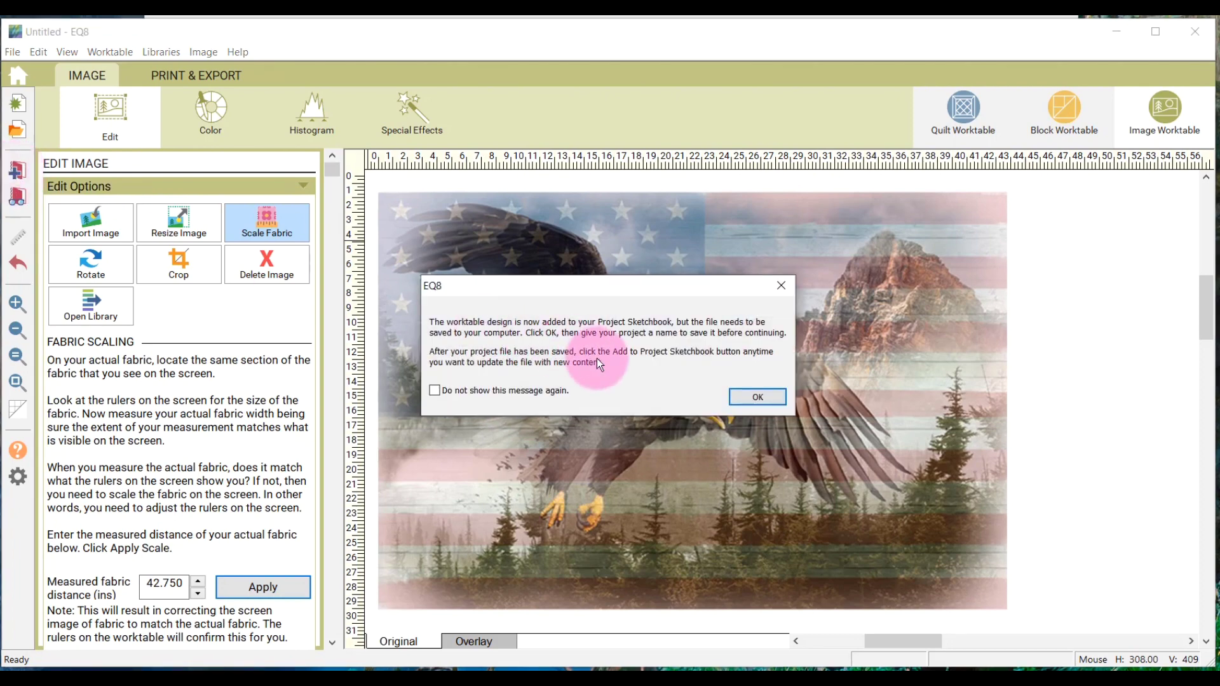
left_click(758, 396)
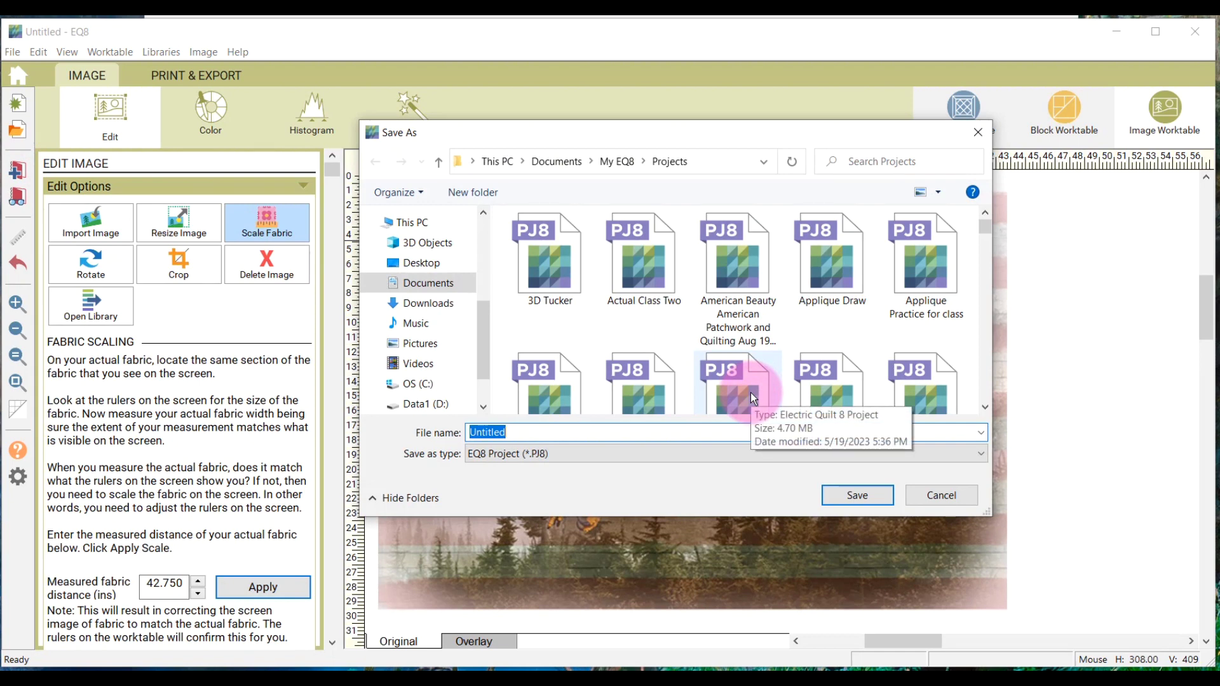
type("Eagle ")
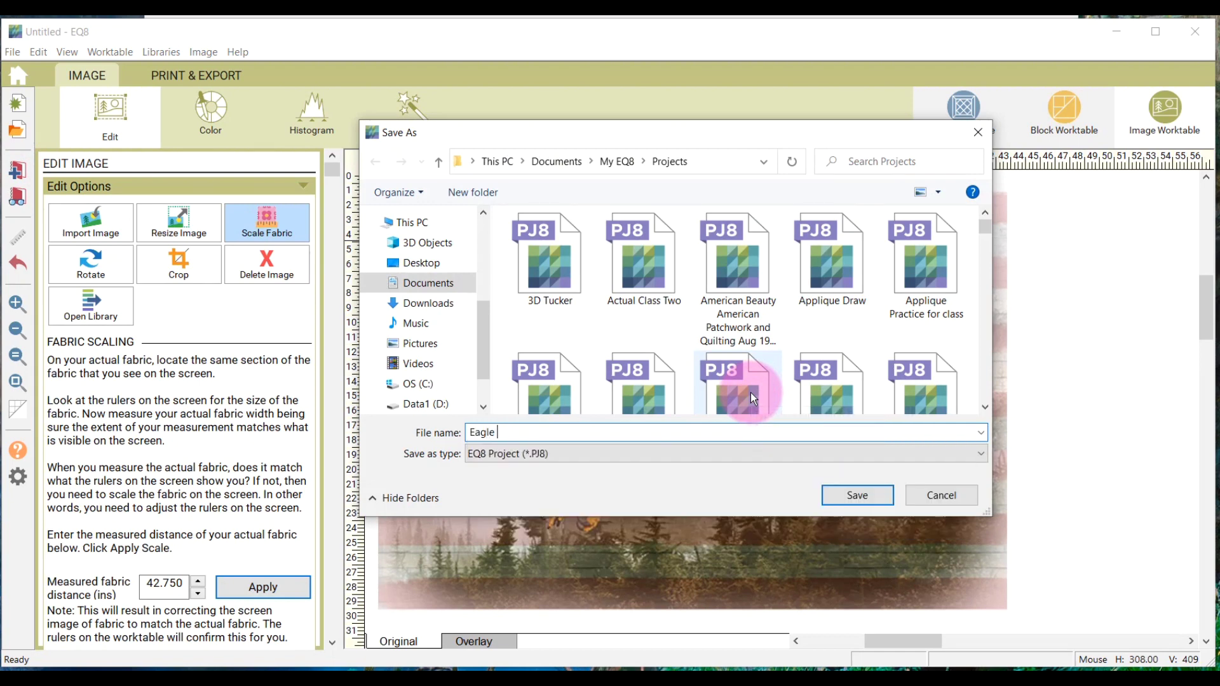
type("Auto Borders")
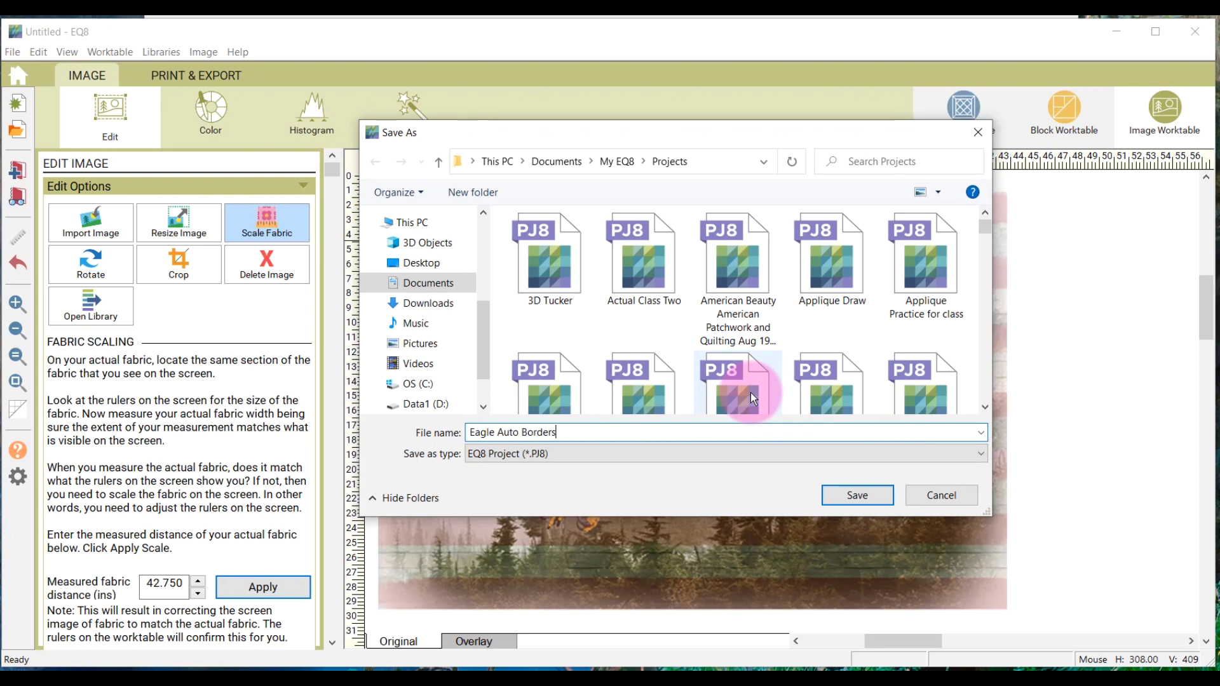
left_click(854, 491)
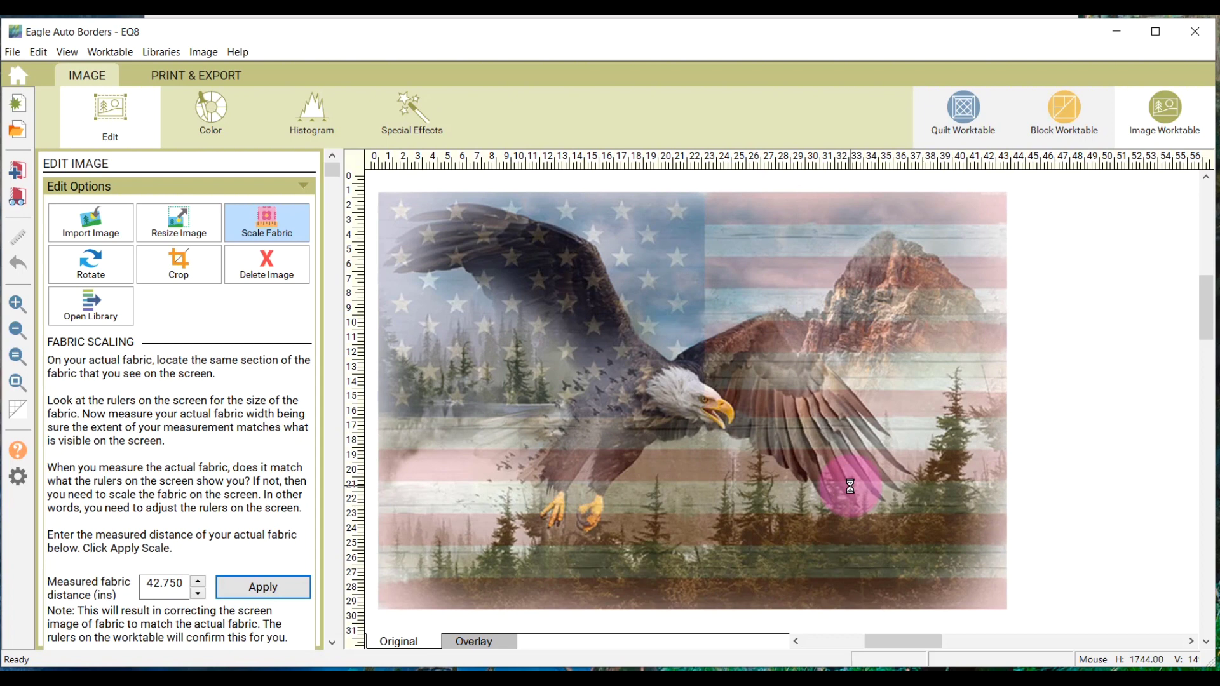
Set the new quilt's horizontal layout to 1 block horizontally and 1 block vertically on the Quilt Worktable
left_click(965, 119)
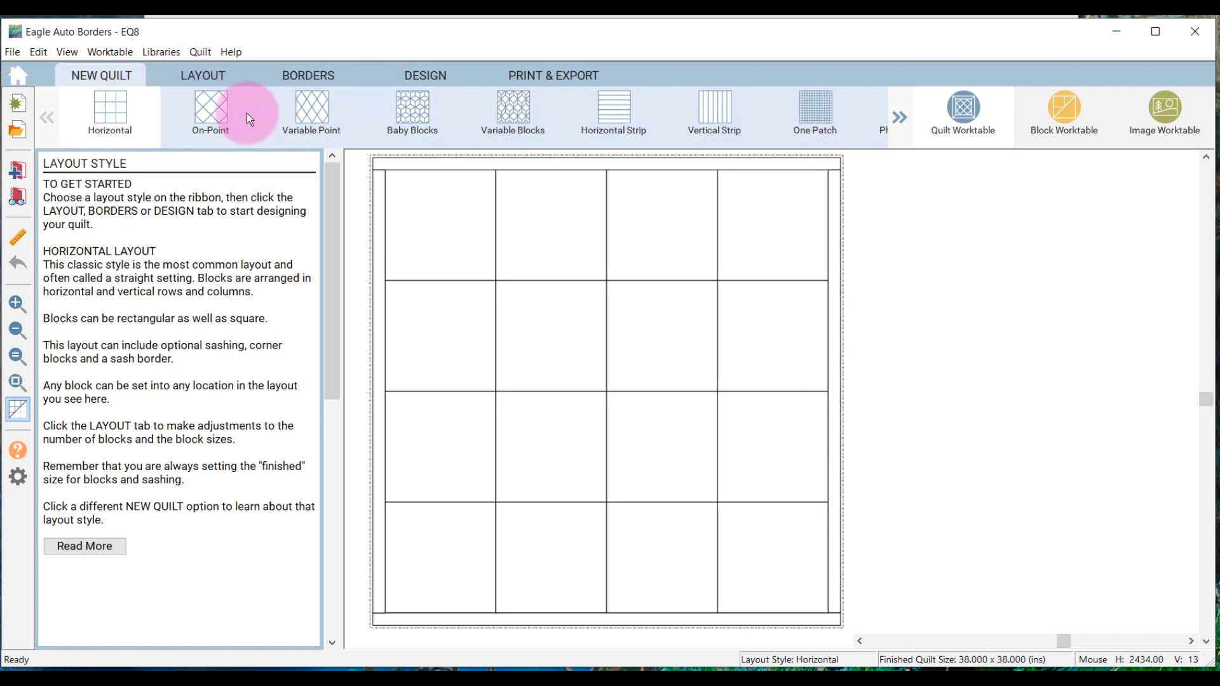
left_click(204, 77)
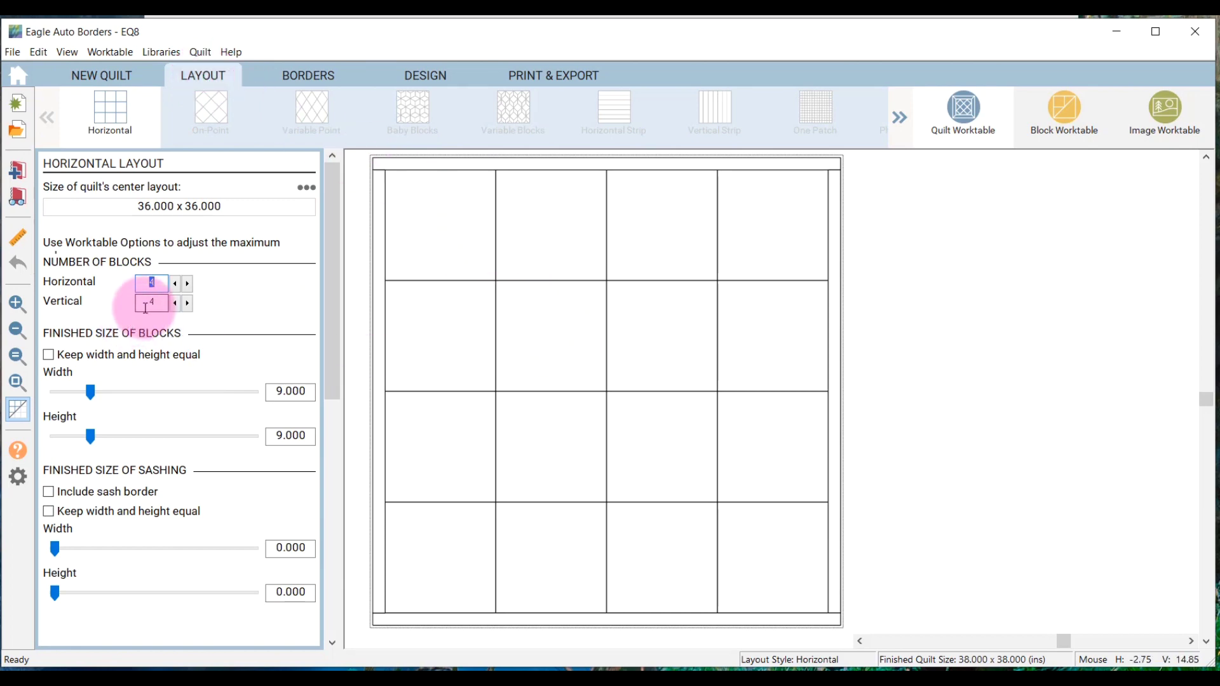
type("1")
key("Tab")
type("1")
key("Tab")
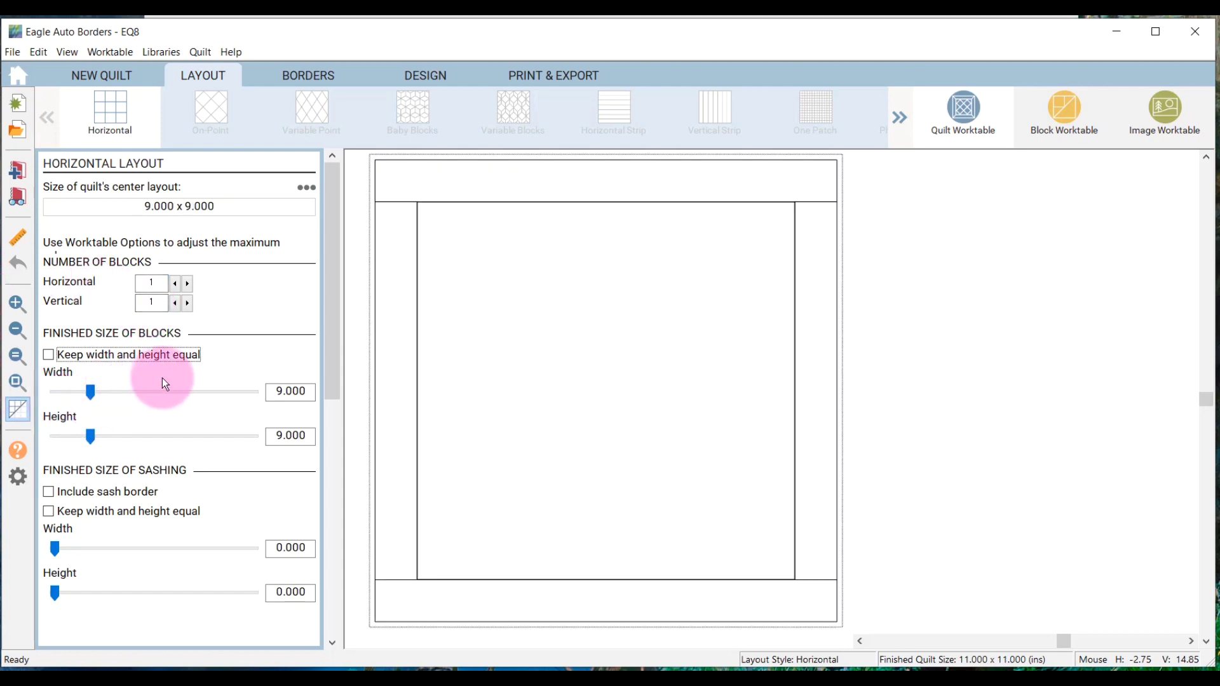
Set the finished block size to 42.750 wide by 29 high
left_click_drag(270, 389, 337, 394)
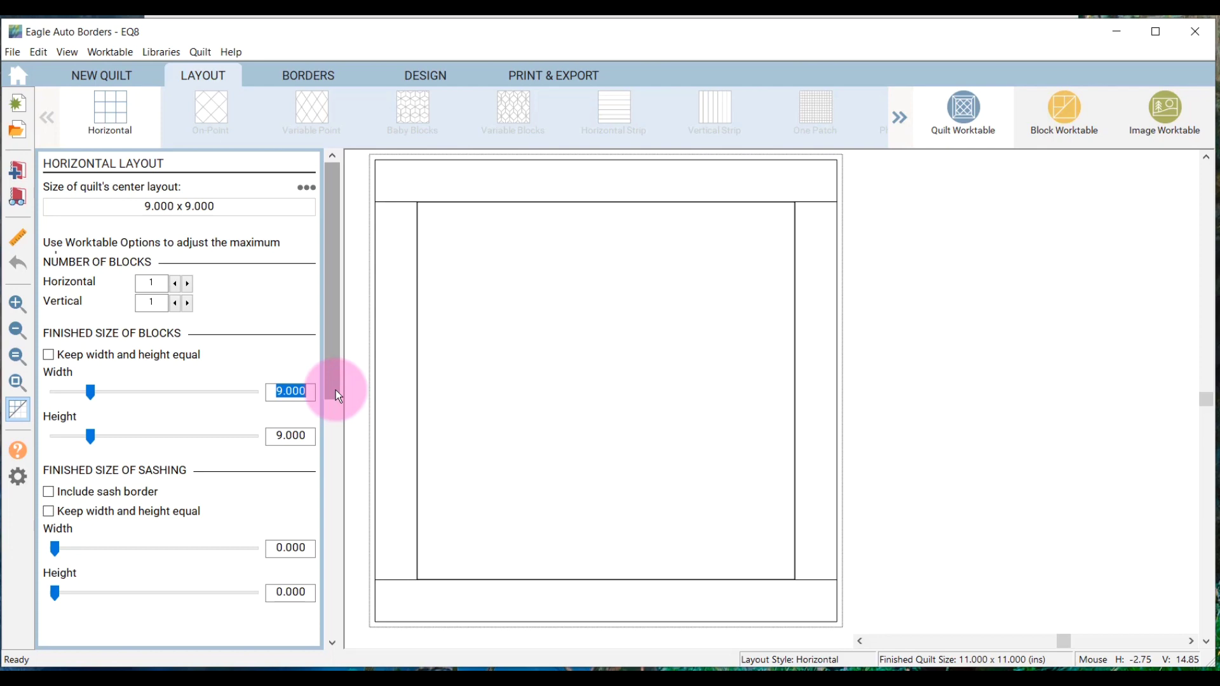
type("42.750")
key("Tab")
type("29")
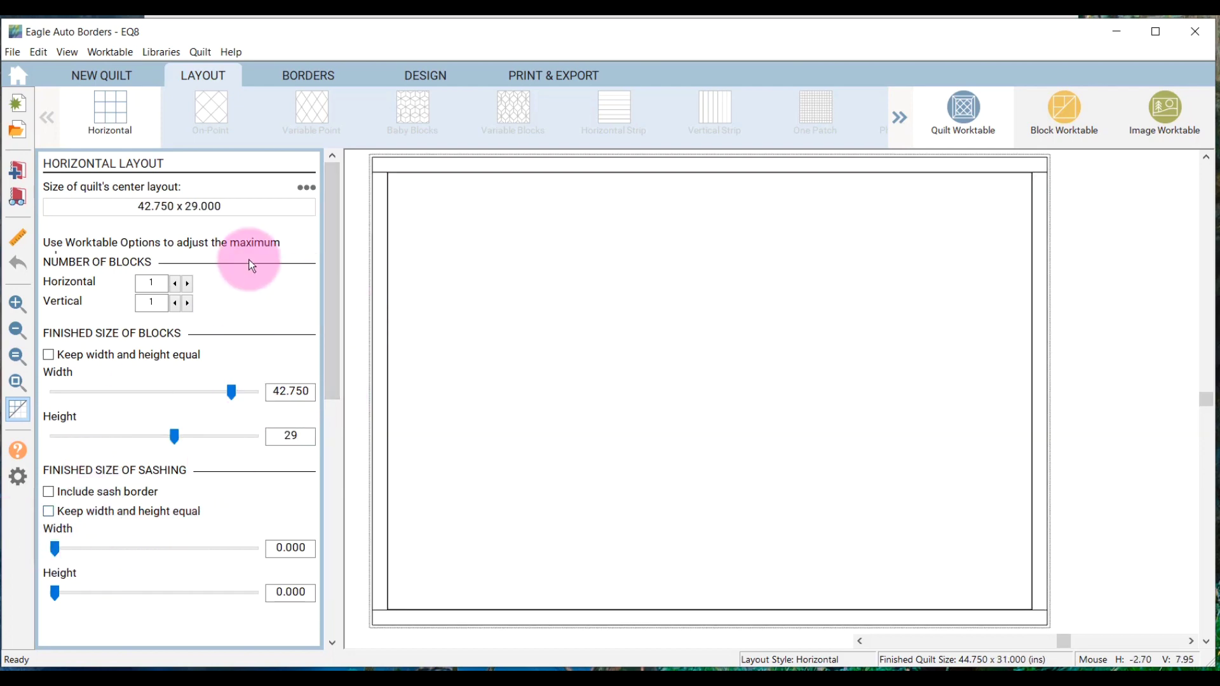
Add a second border around the quilt and set its width to 6 on all sides
left_click(315, 74)
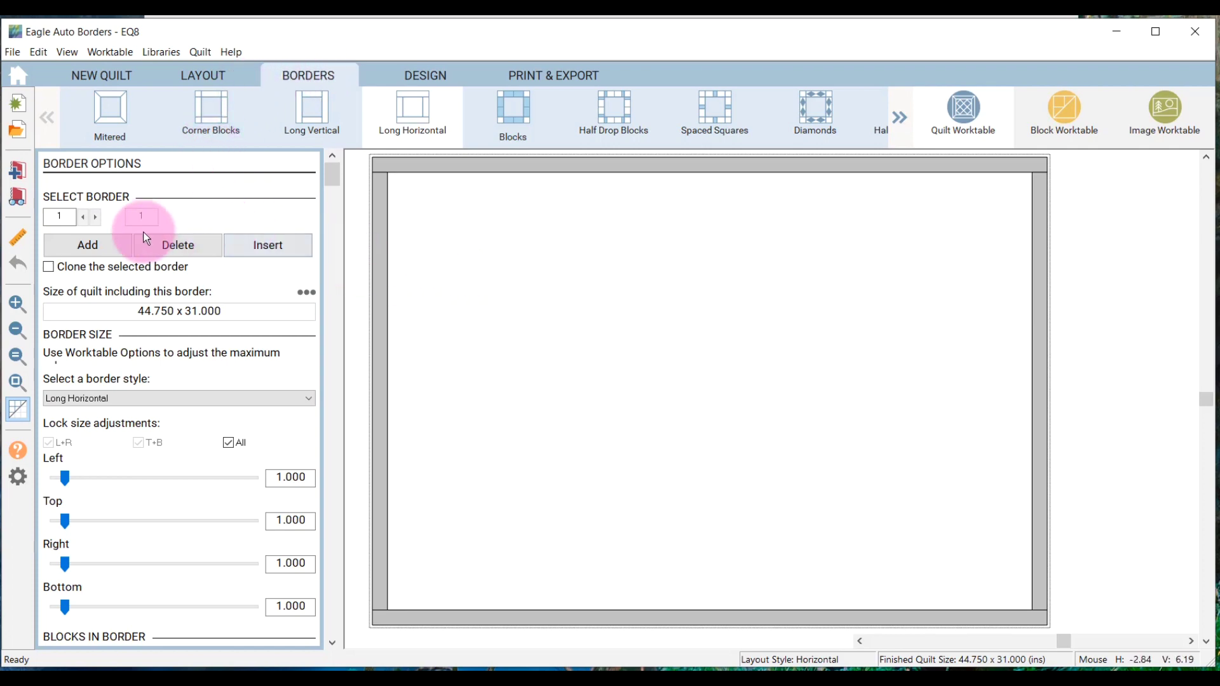
left_click(108, 247)
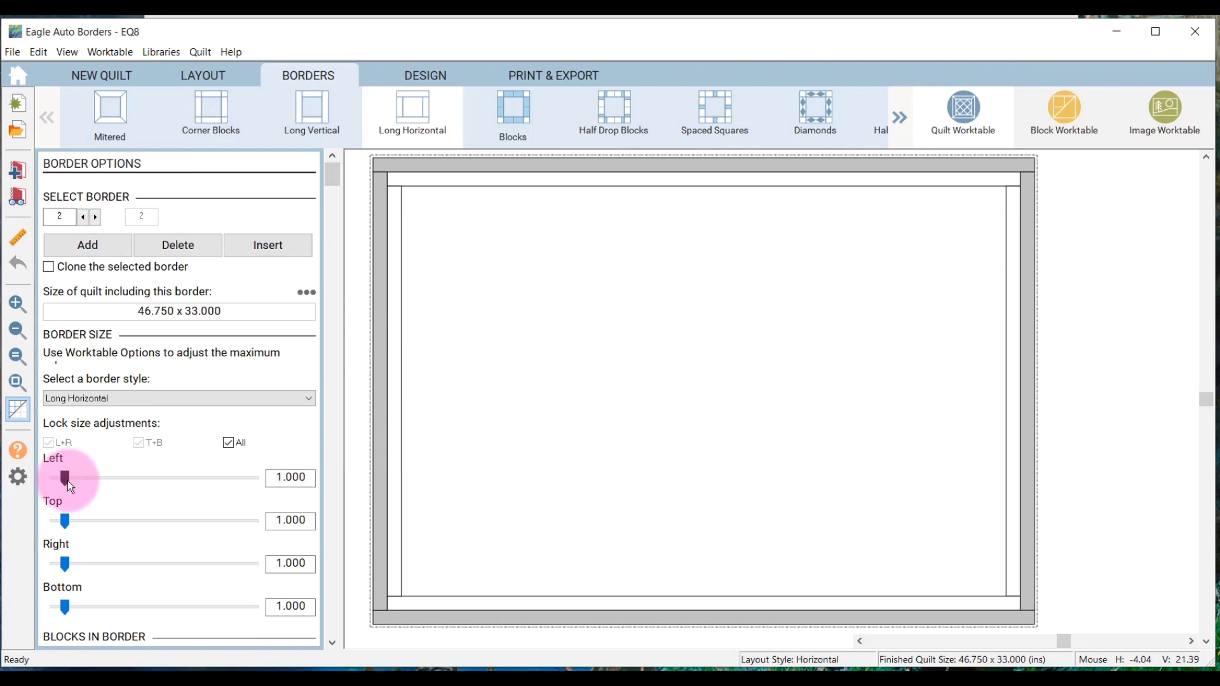
double_click(272, 477)
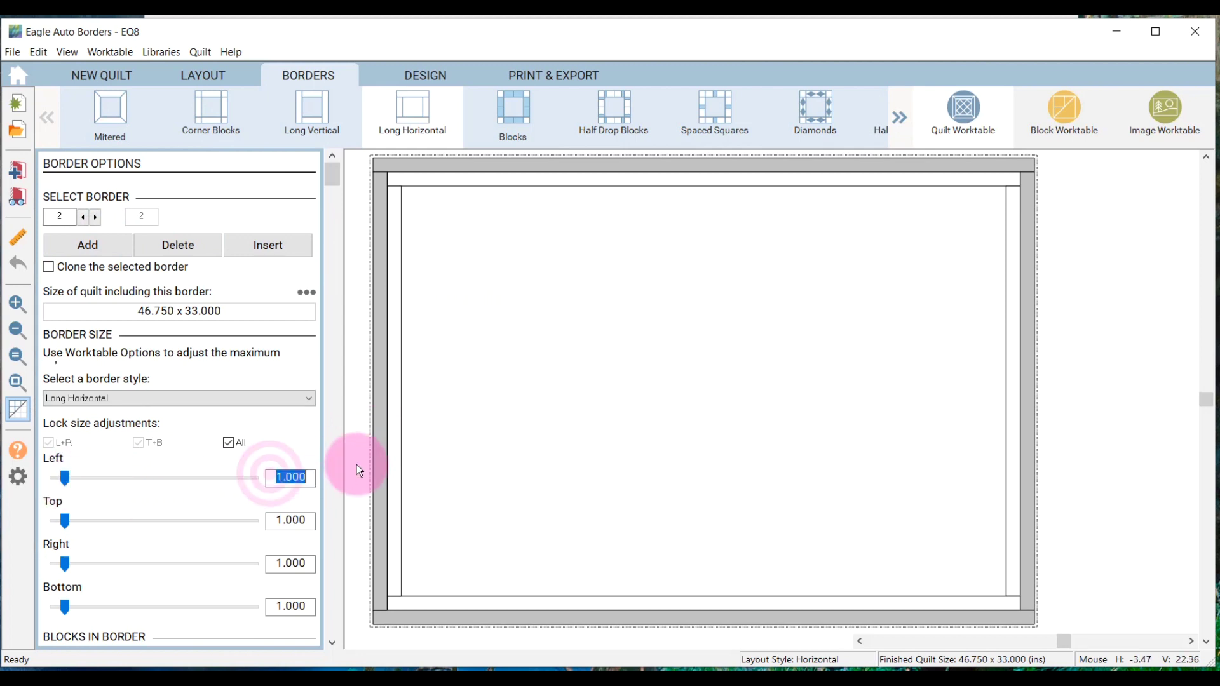
type("6")
key("Tab")
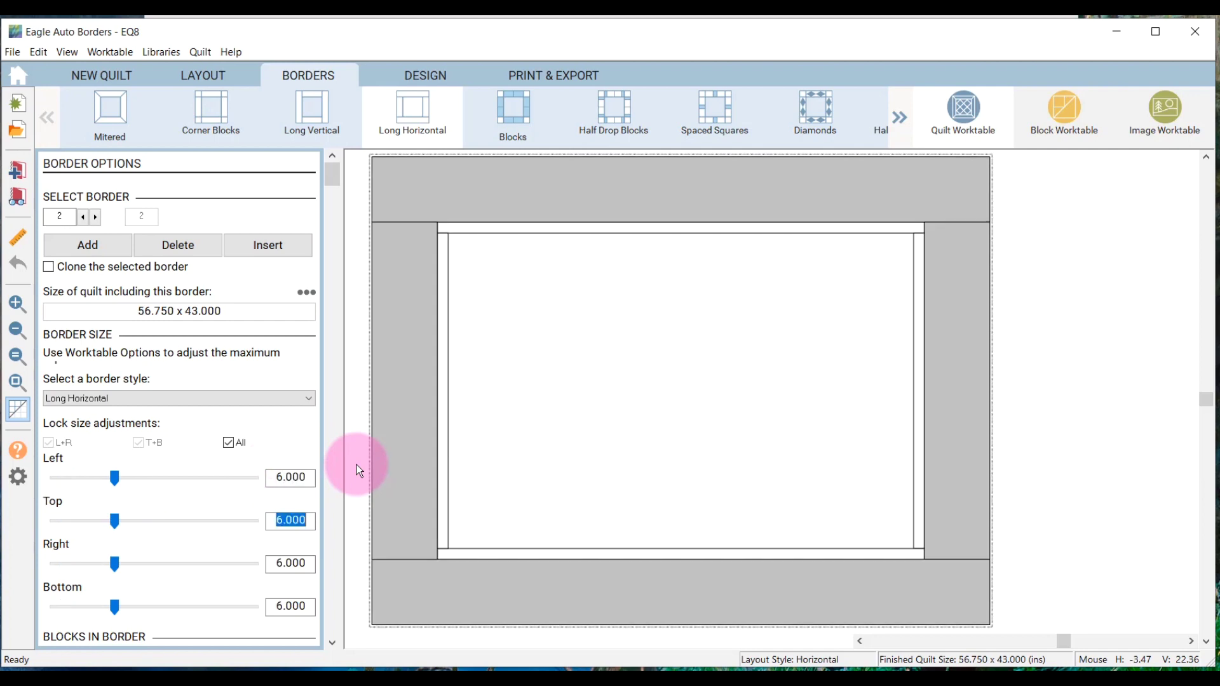
Place the eagle photo from the sketchbook in the quilt's center block
left_click(421, 78)
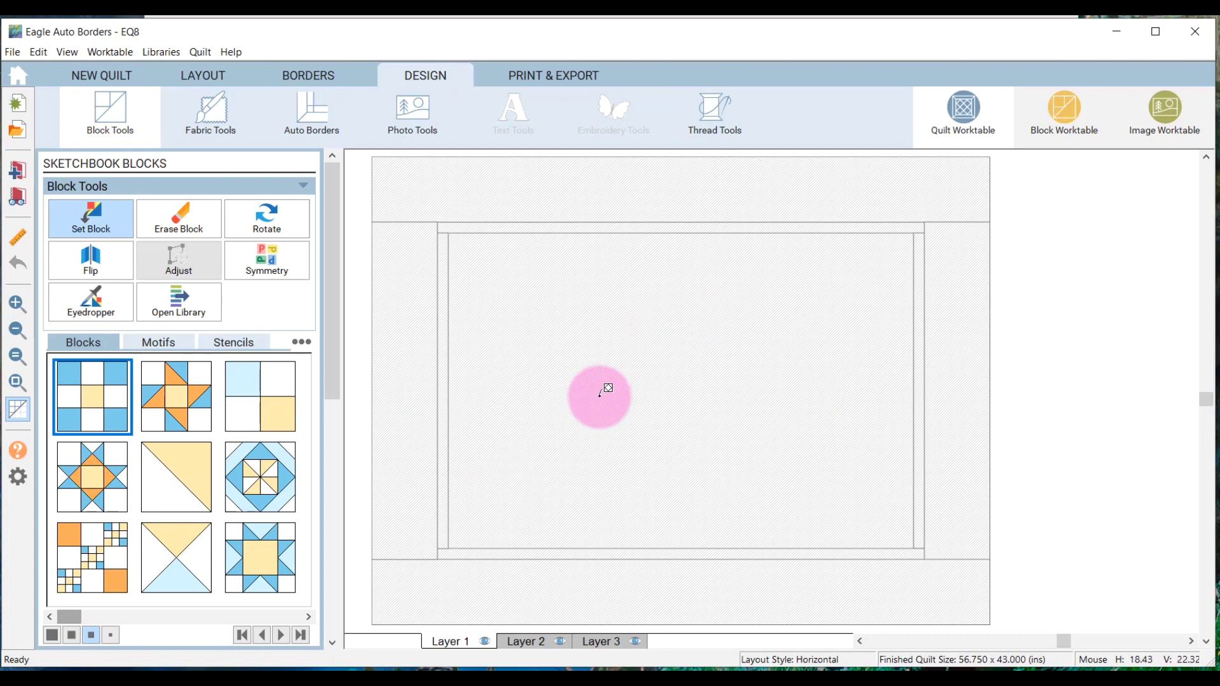
left_click(413, 117)
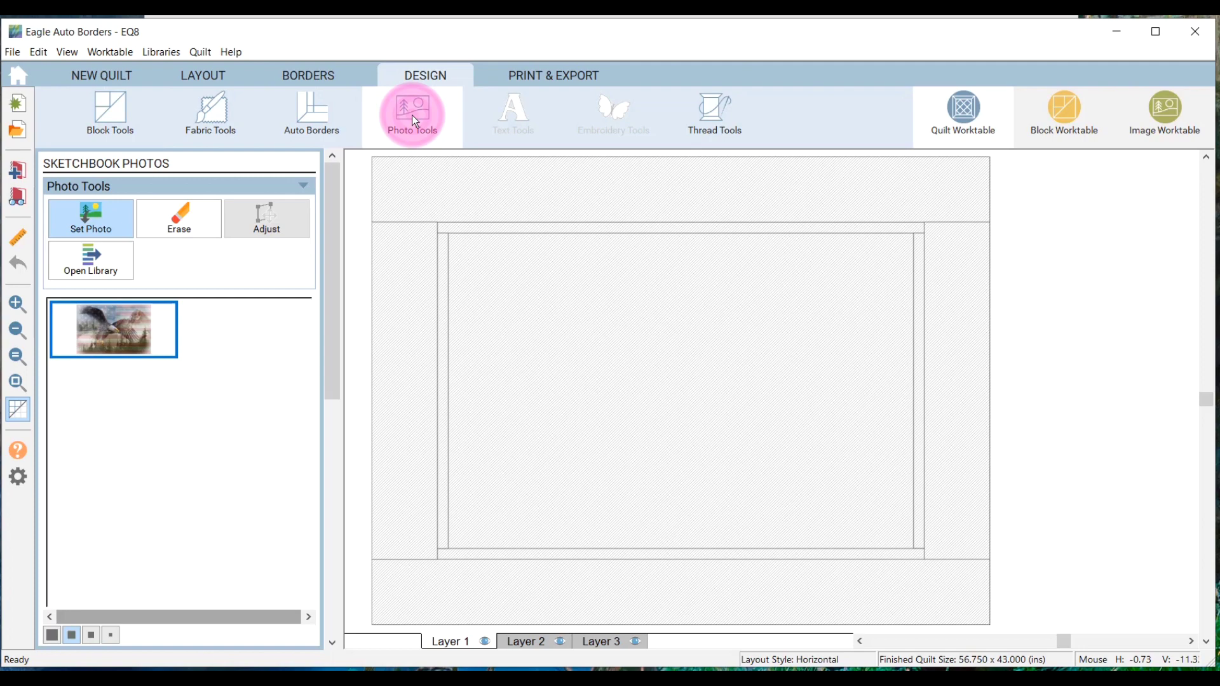
left_click(103, 221)
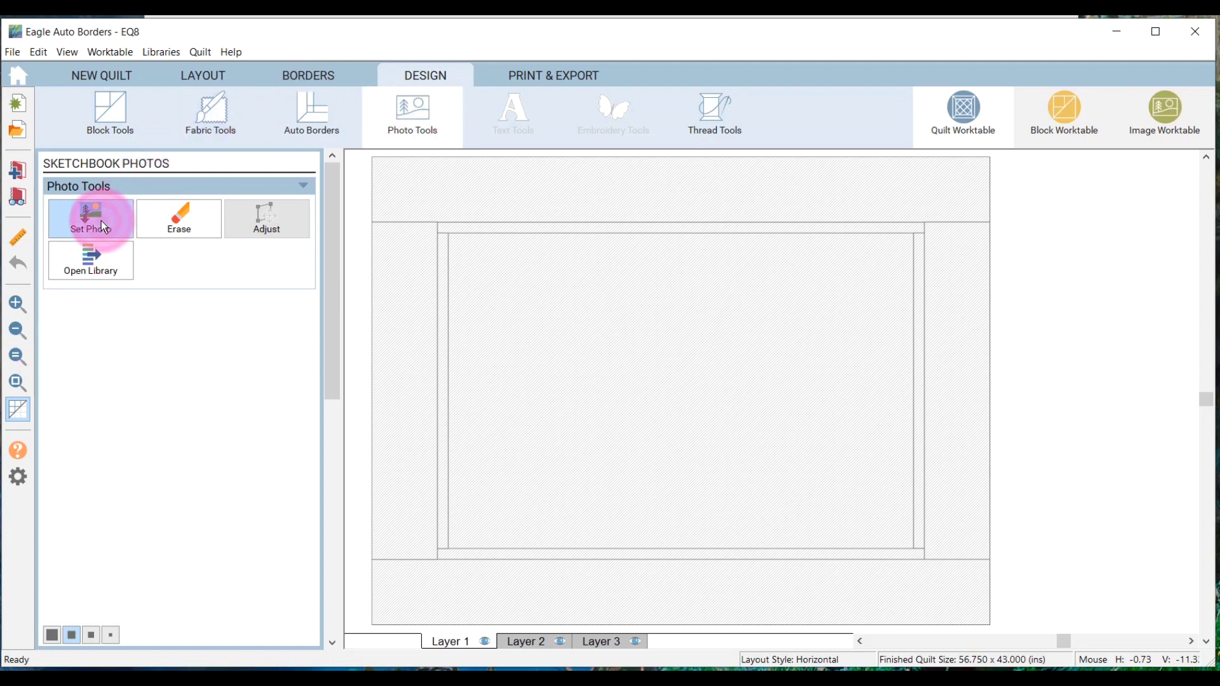
left_click(586, 324)
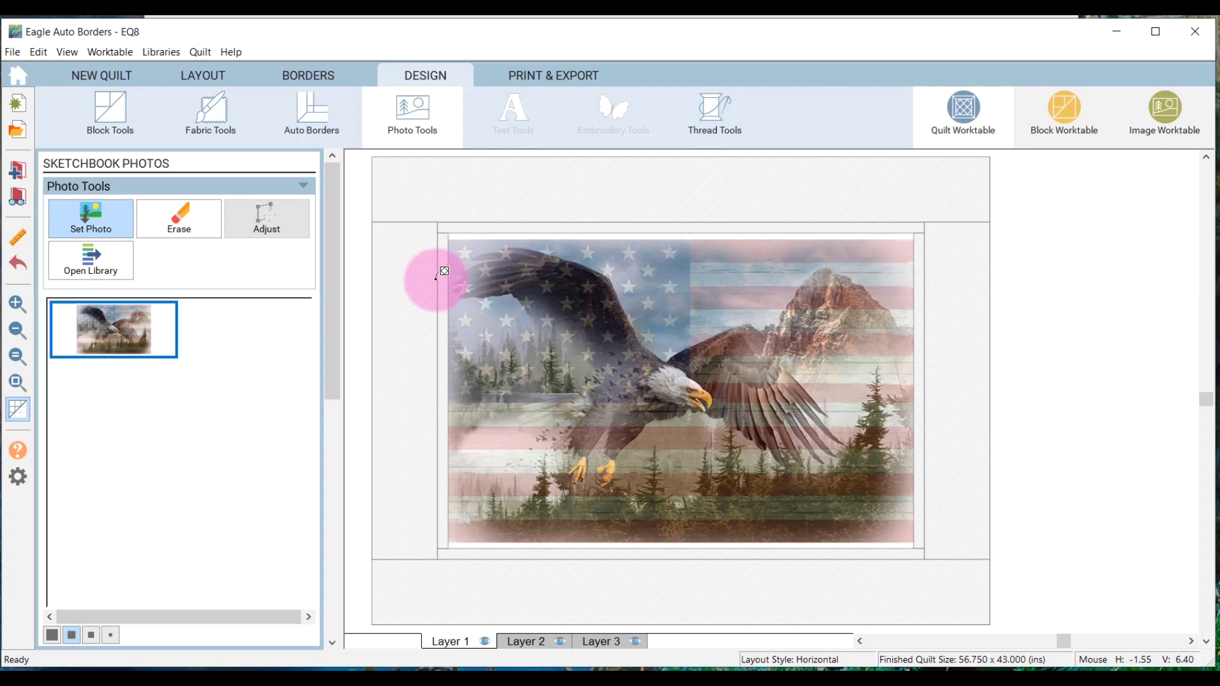
Browse the auto border designs in the Checked and Diamonds styles
left_click(307, 116)
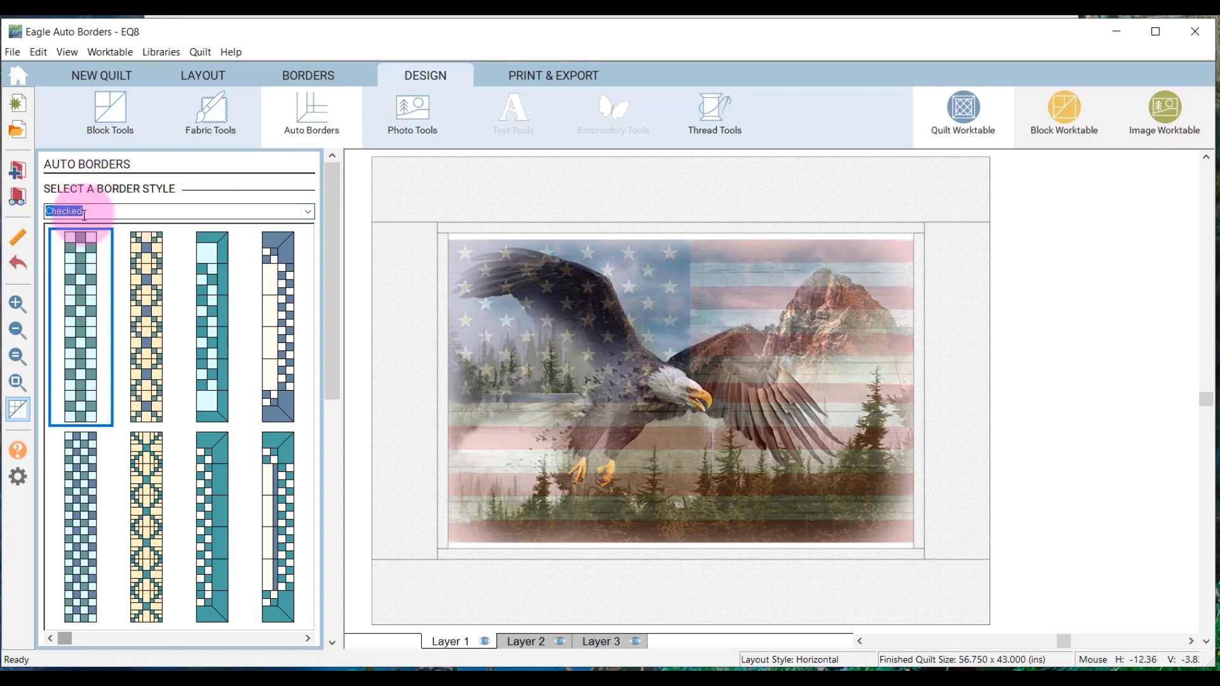
left_click(307, 211)
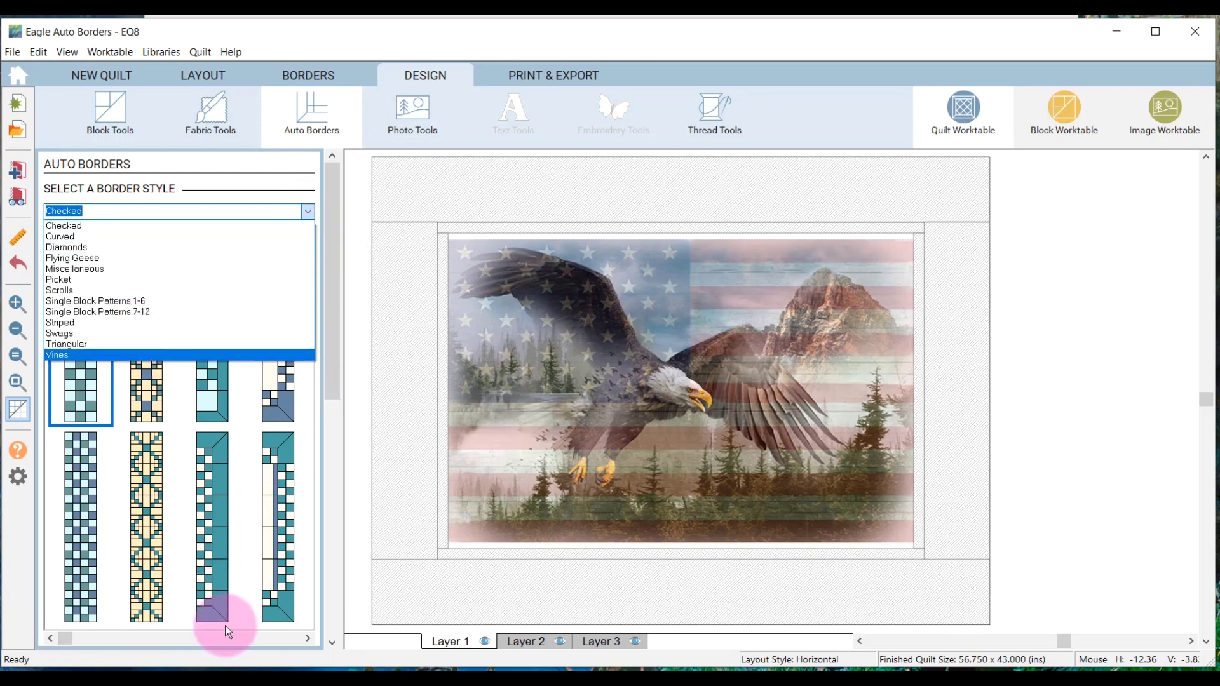
left_click(270, 636)
left_click(308, 639)
left_click(307, 639)
left_click(286, 639)
left_click(283, 639)
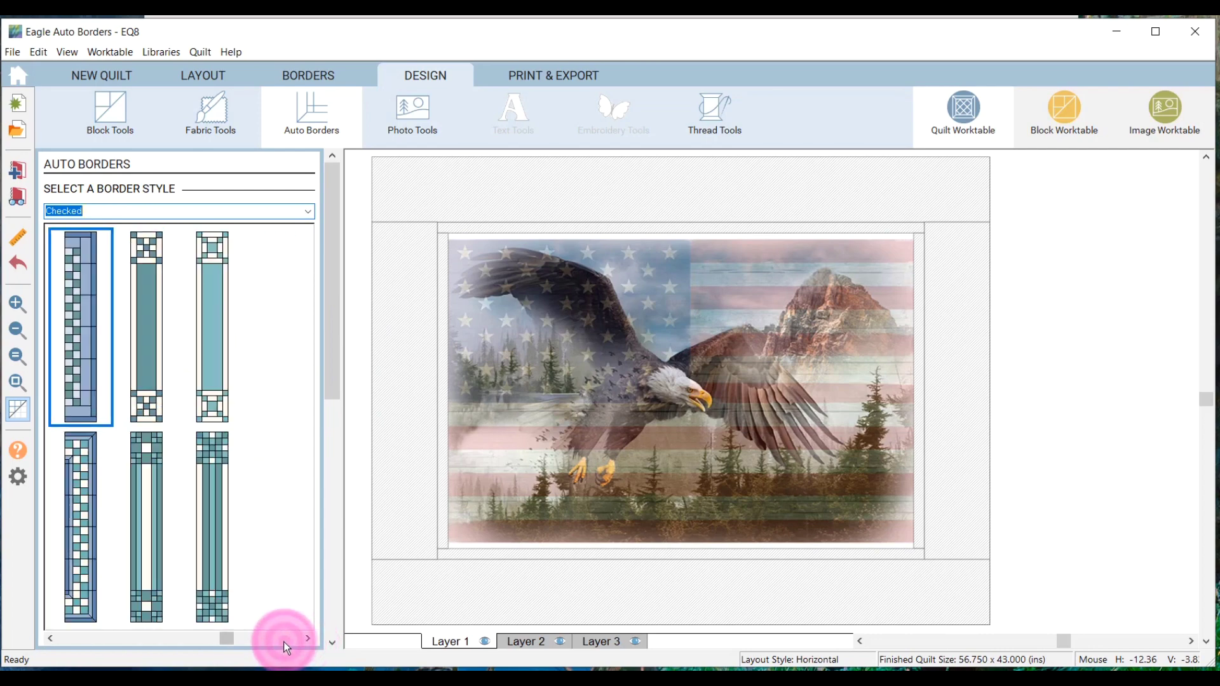
left_click(85, 639)
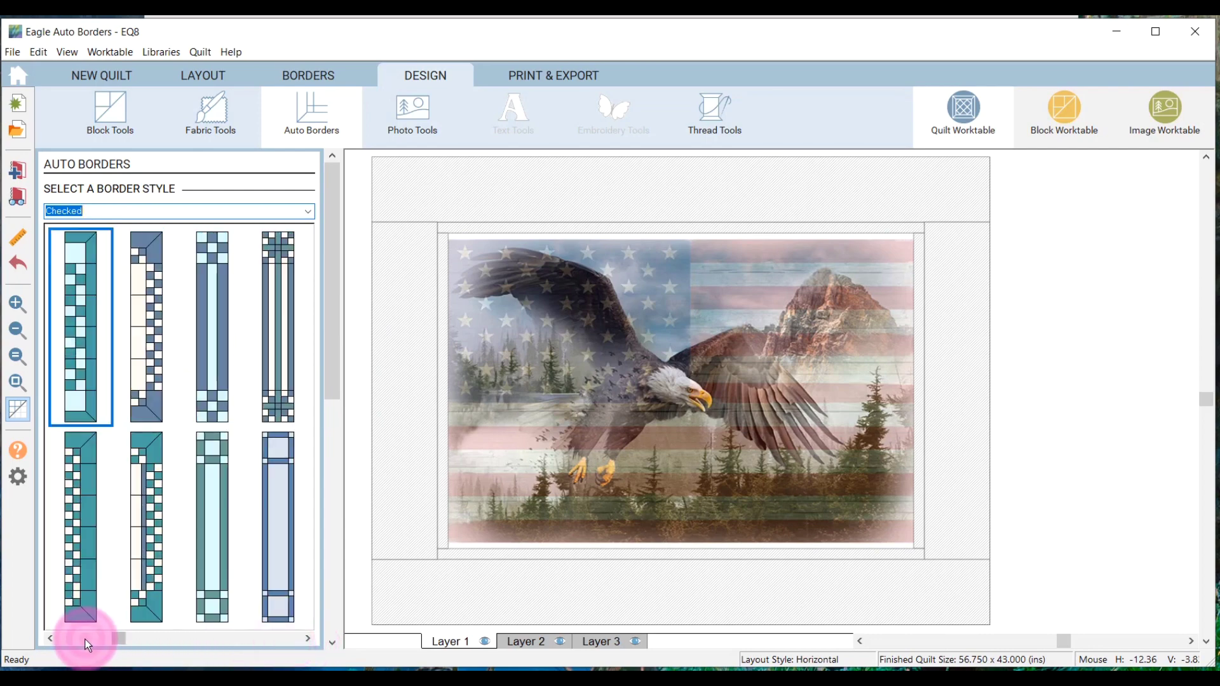
left_click(75, 638)
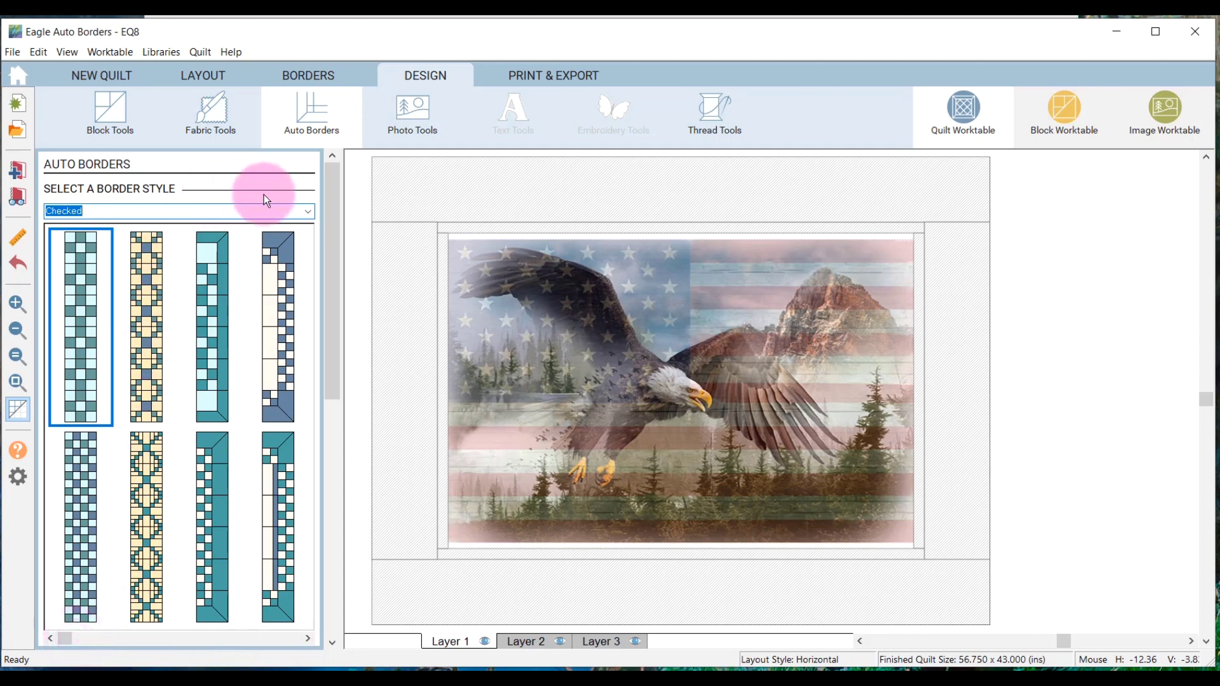
left_click(307, 211)
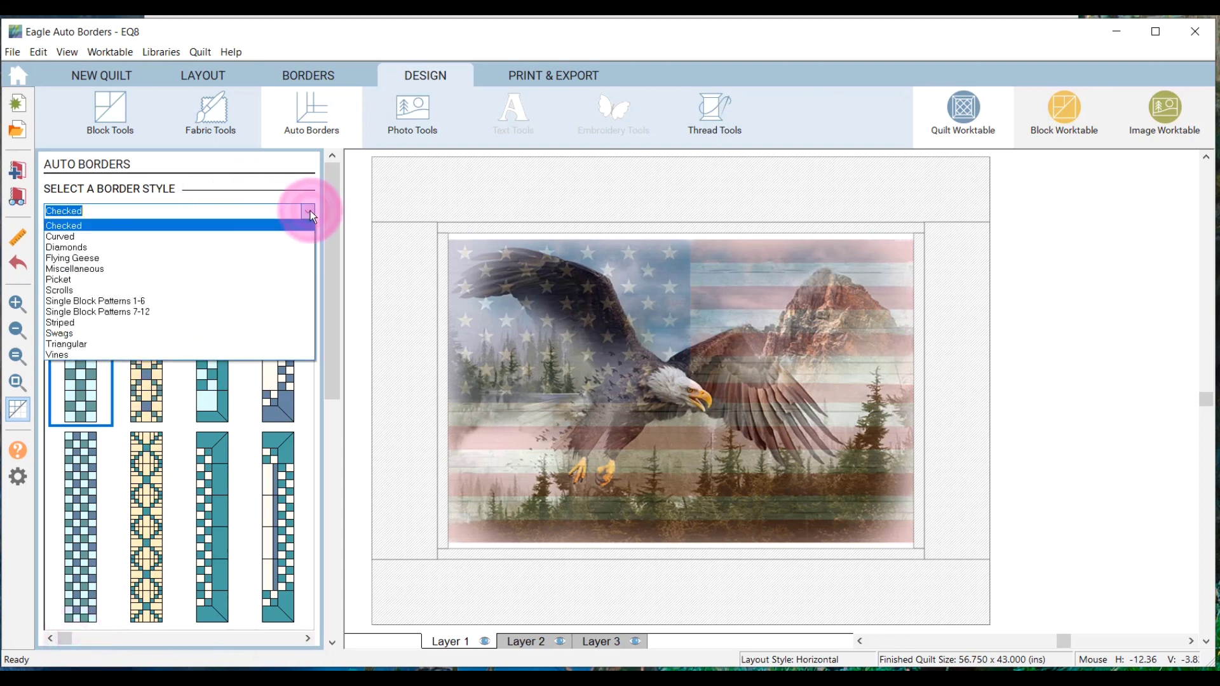
left_click(83, 247)
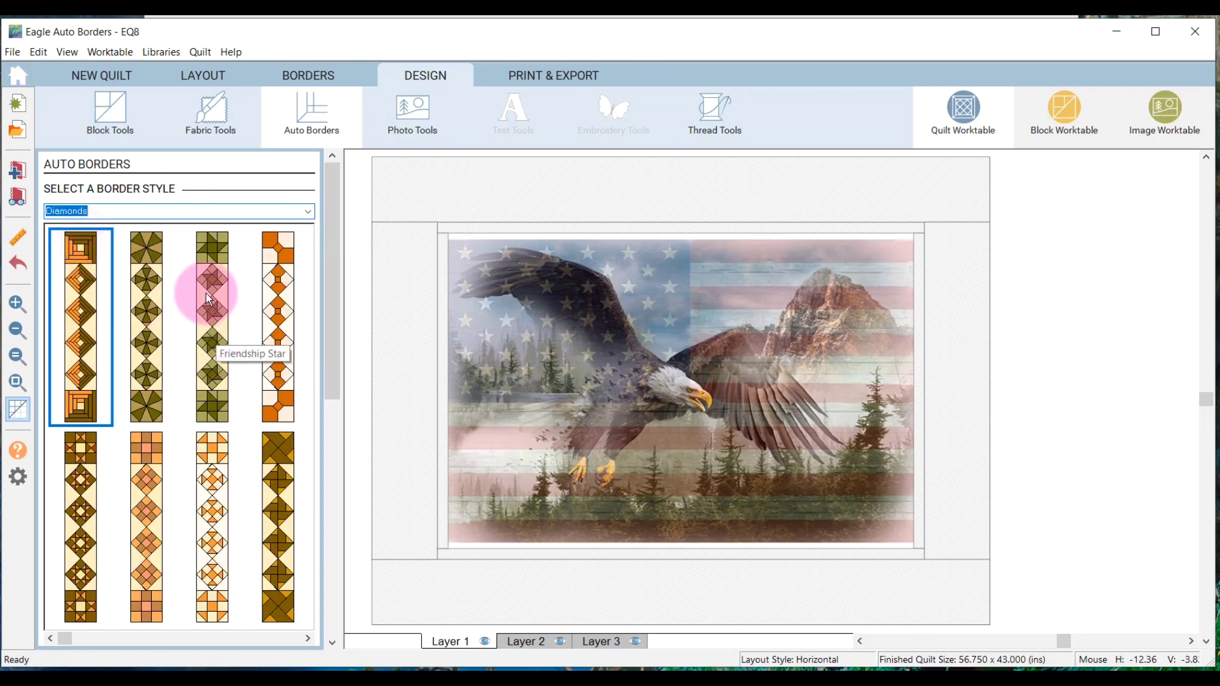
Apply the blue-and-cream Checked auto border with mitered corners and a plain inner strip to the outer border
left_click(309, 213)
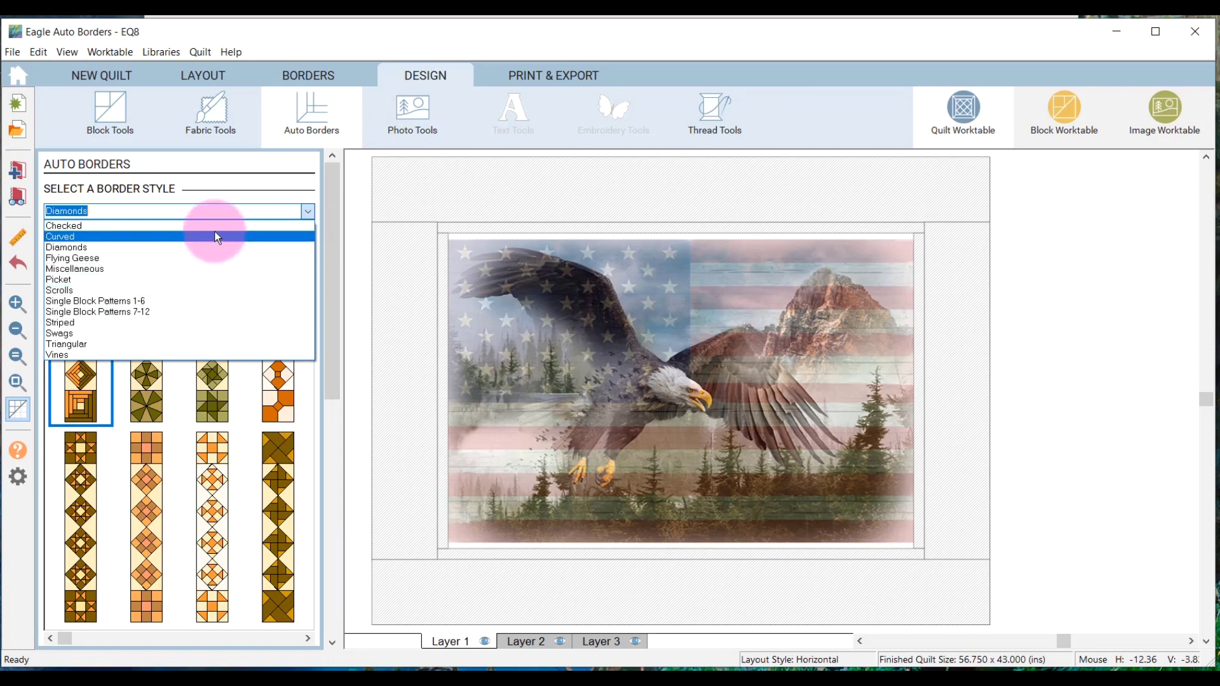
key("Up")
key("Return")
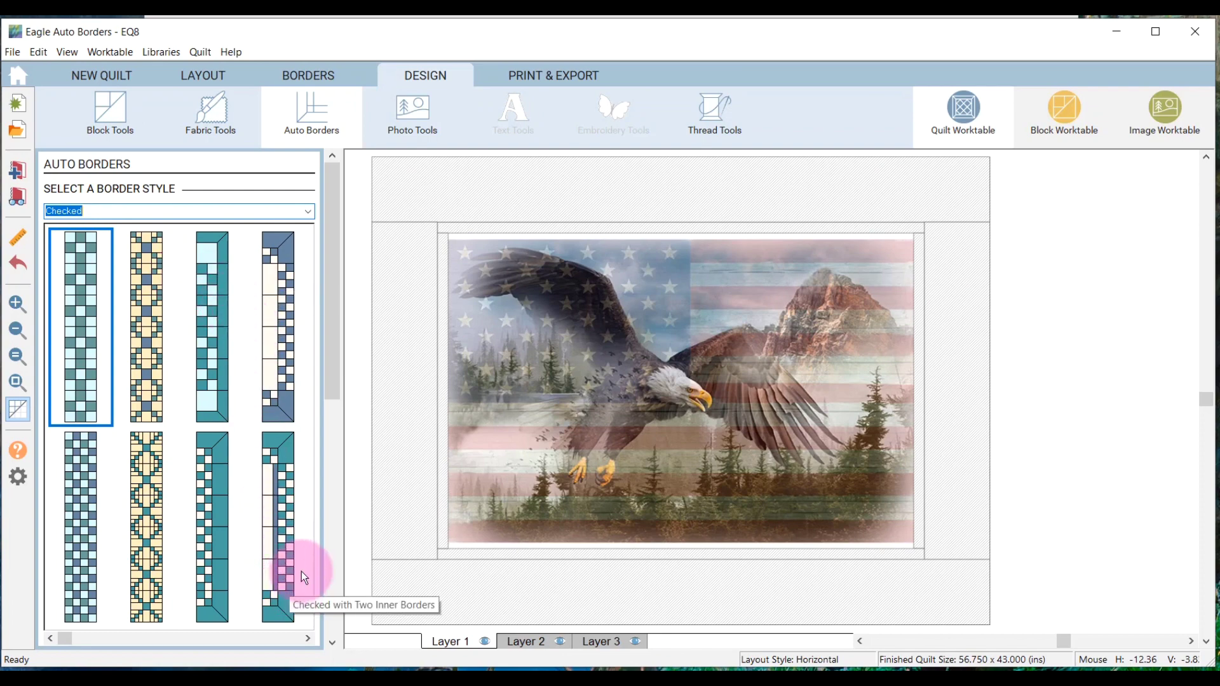
left_click(274, 345)
left_click(602, 195)
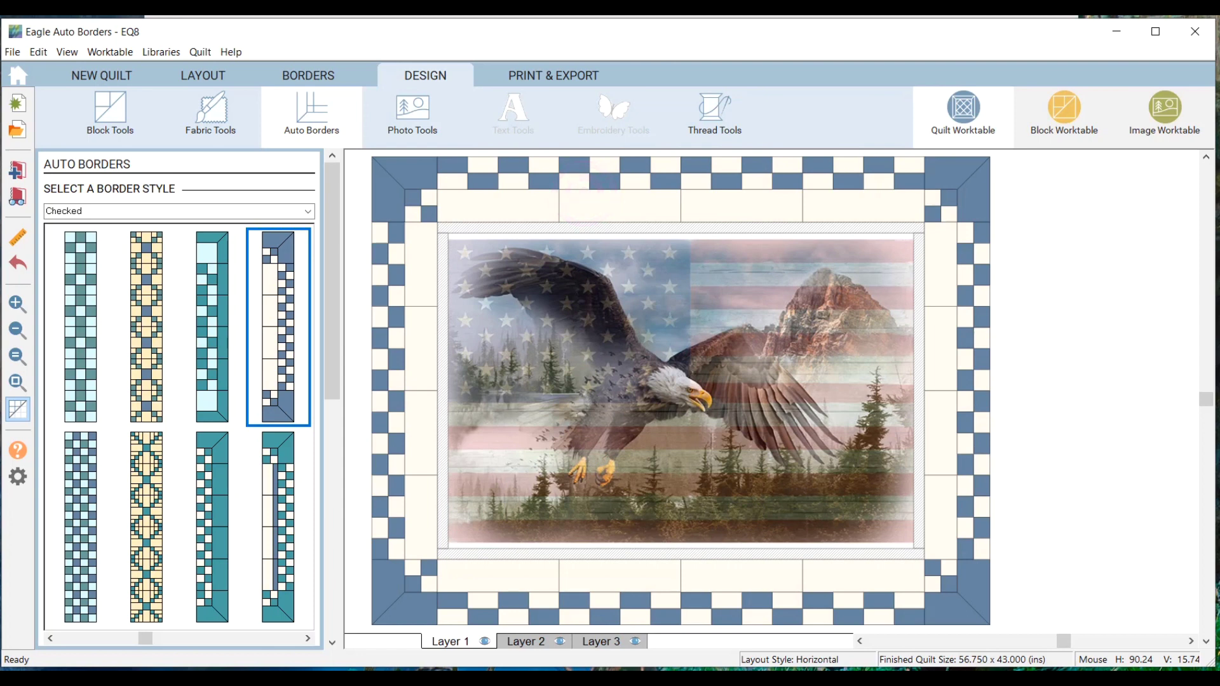
left_click(907, 169)
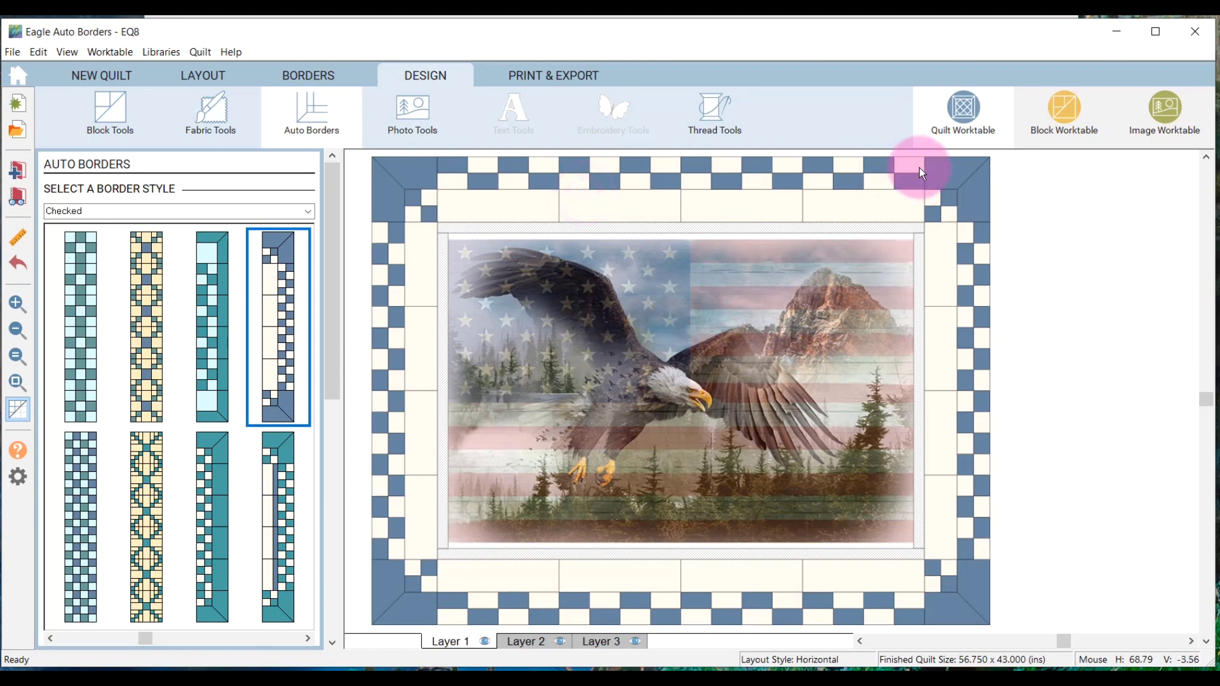
left_click(490, 181)
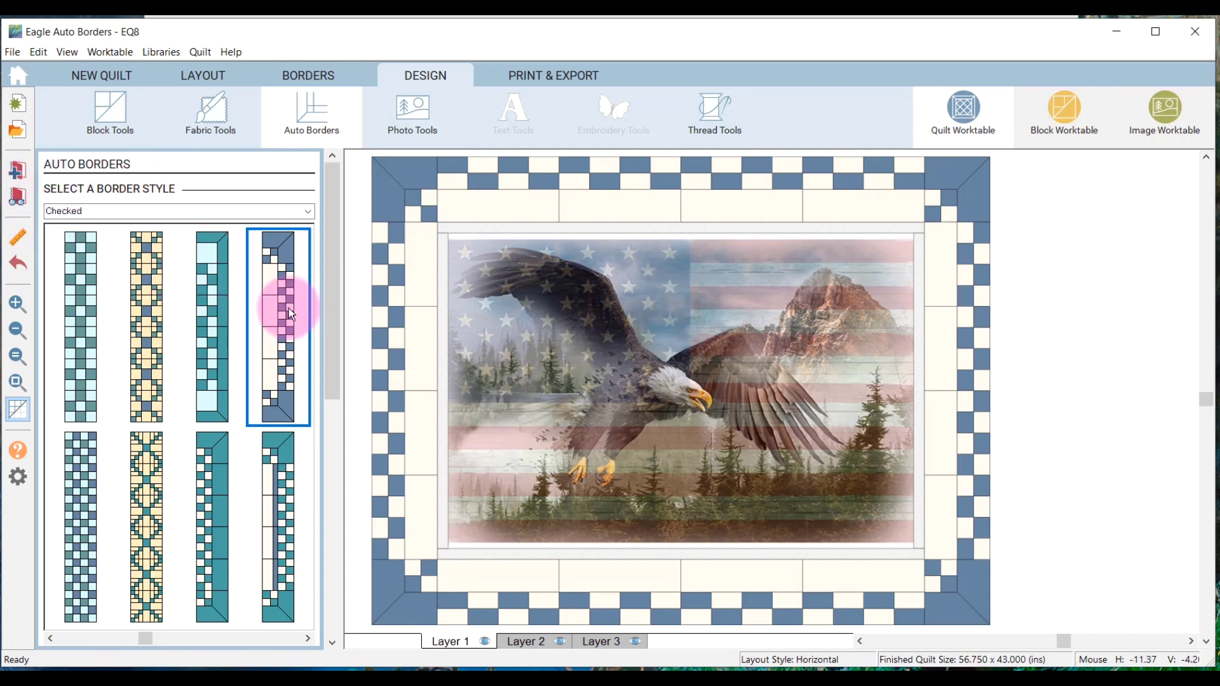
Check the Project Sketchbook's blocks for the corner and side blocks of the auto border
left_click(22, 198)
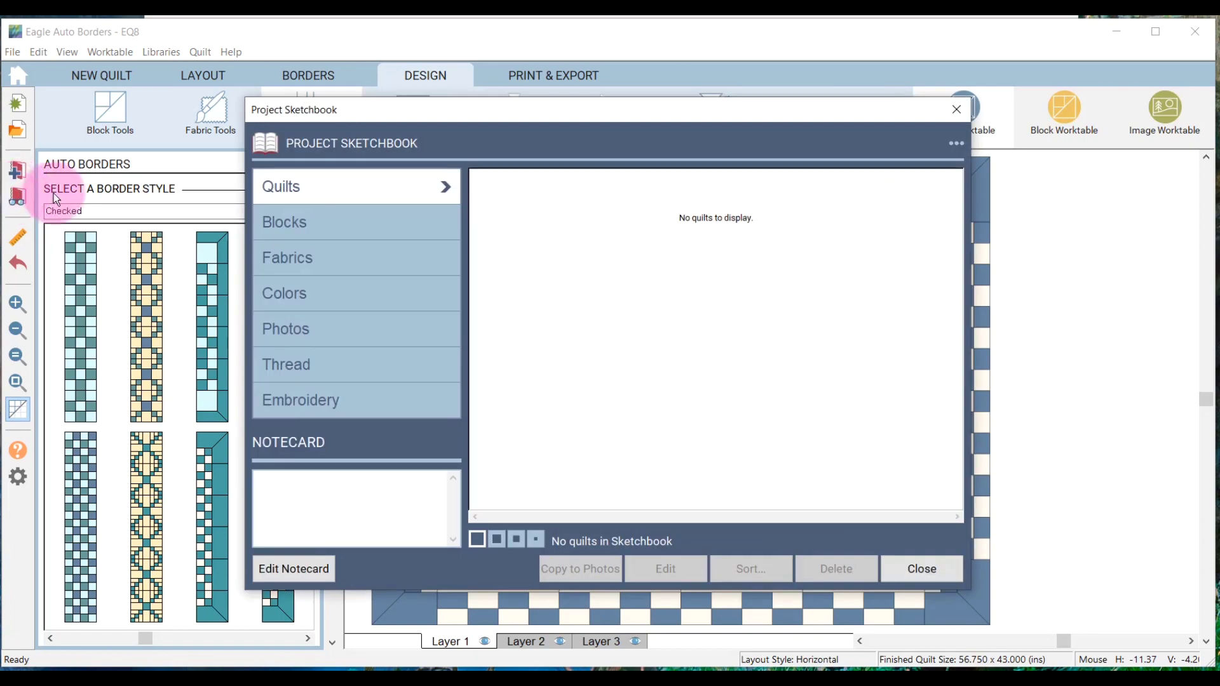
left_click(296, 223)
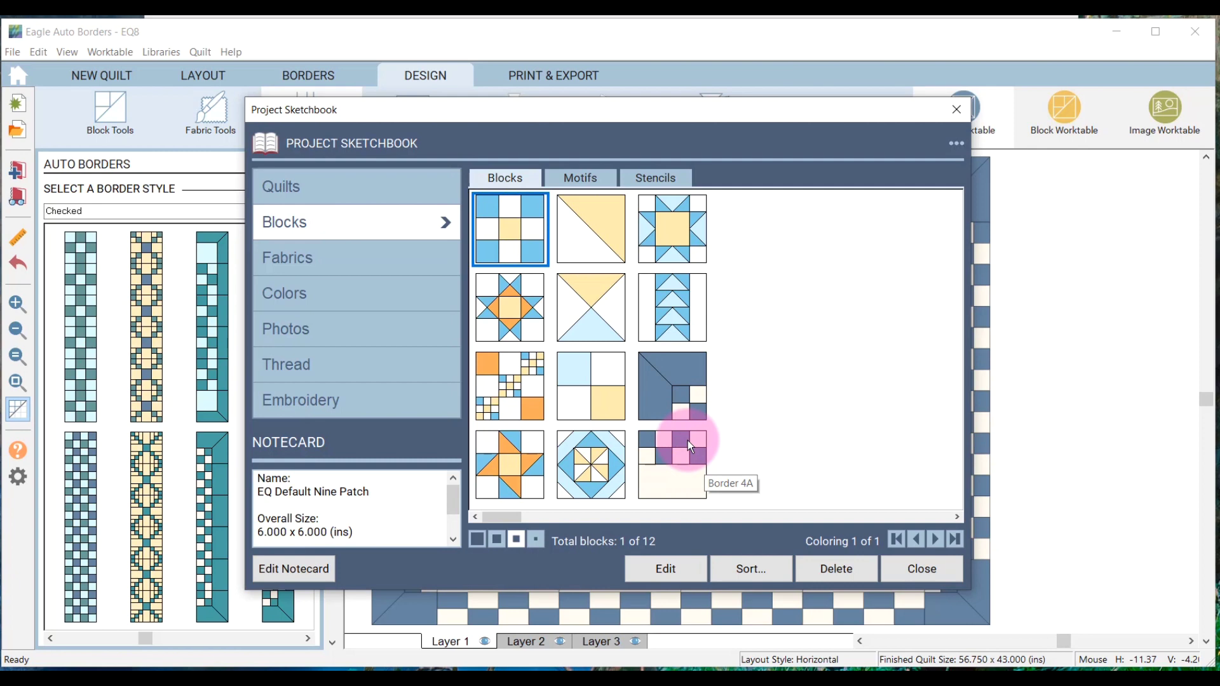
left_click(909, 567)
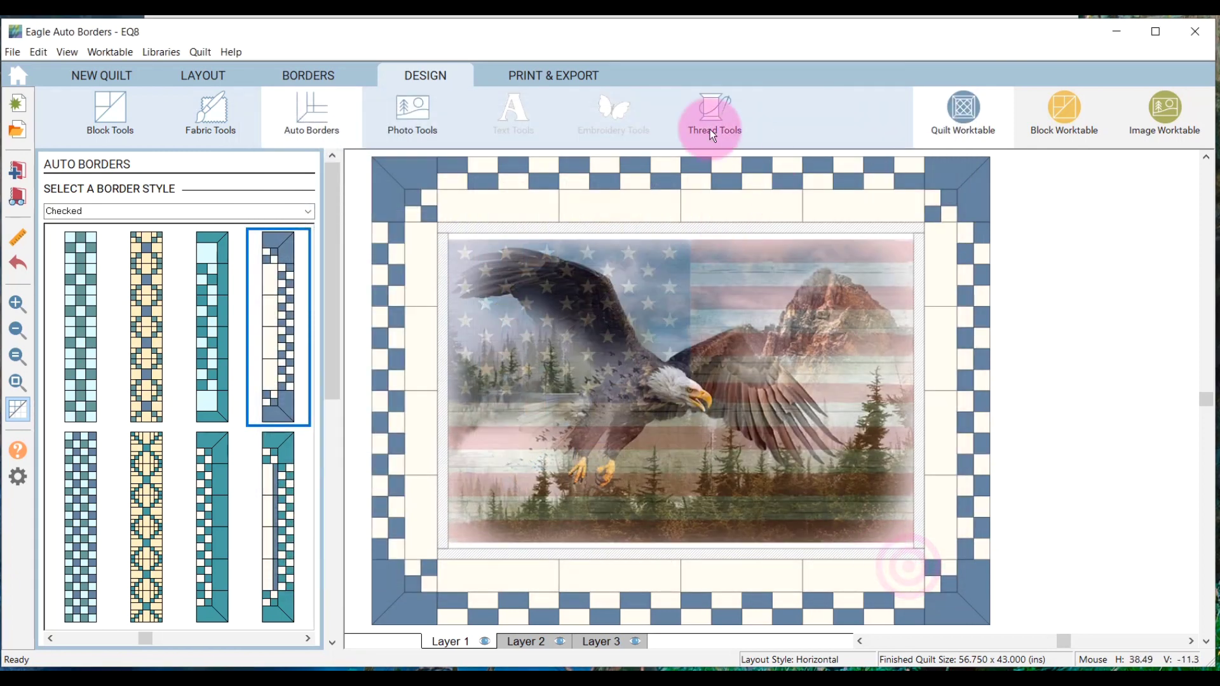
Set the outer border's number of blocks to 7 horizontally and 5 vertically
left_click(310, 76)
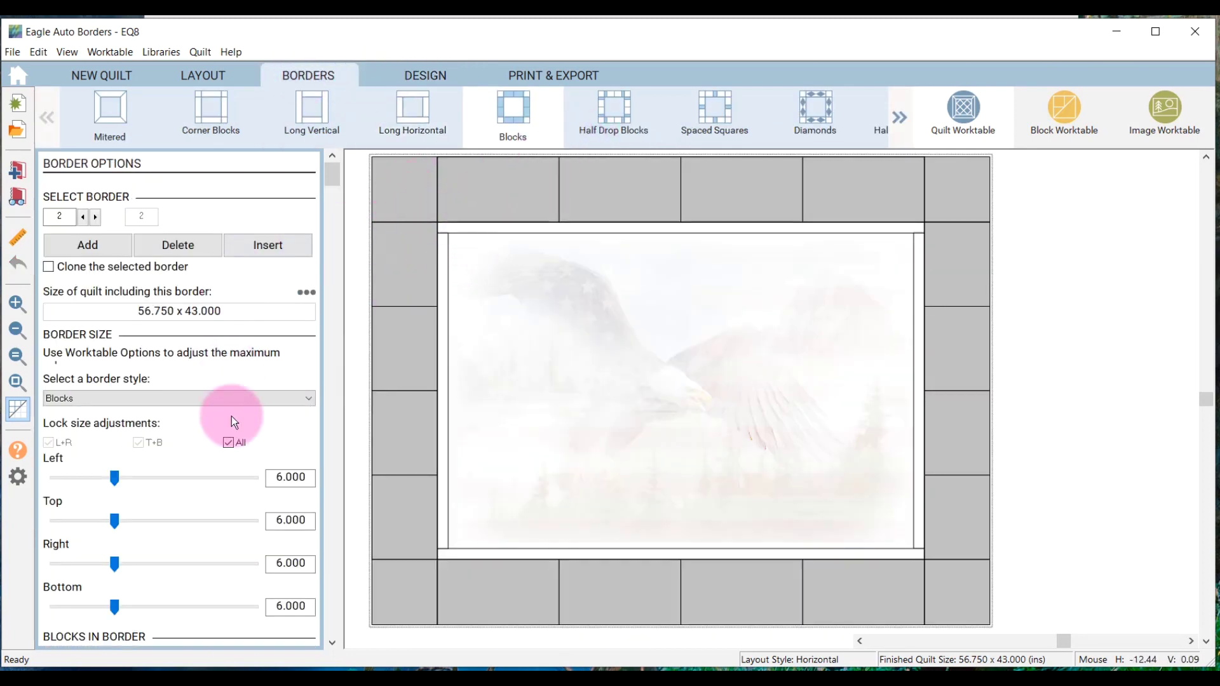
left_click(331, 643)
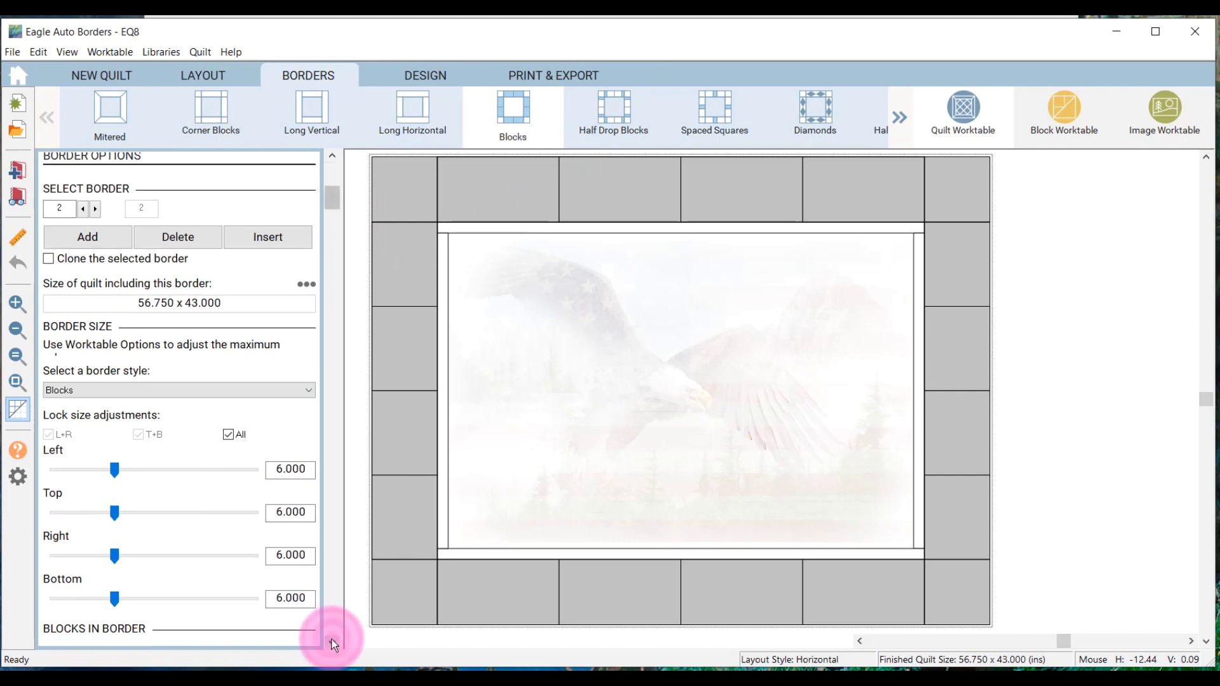
left_click(331, 643)
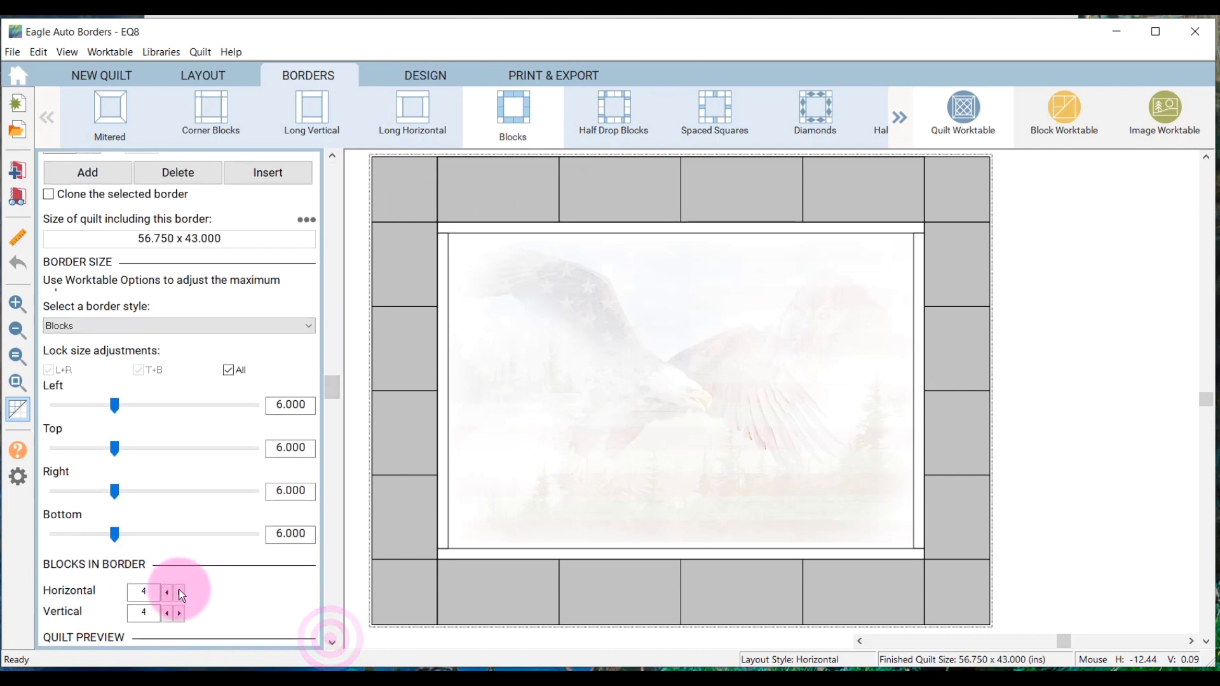
left_click(181, 594)
left_click(181, 594)
left_click(181, 594)
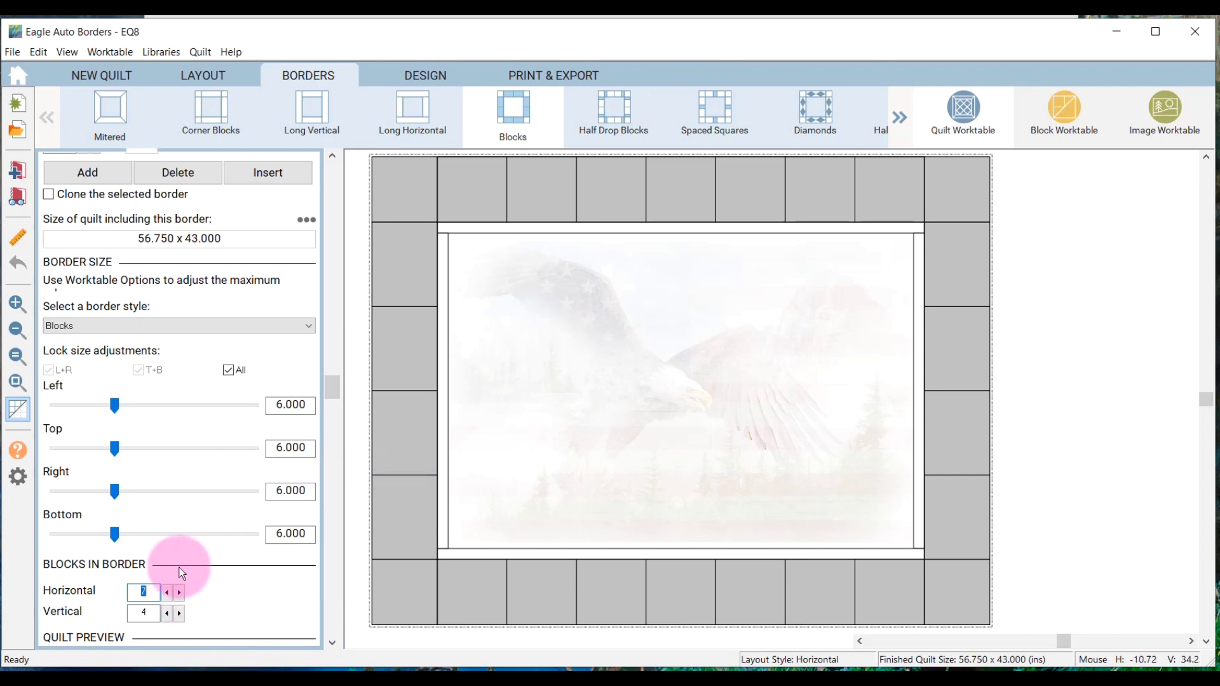
left_click(181, 614)
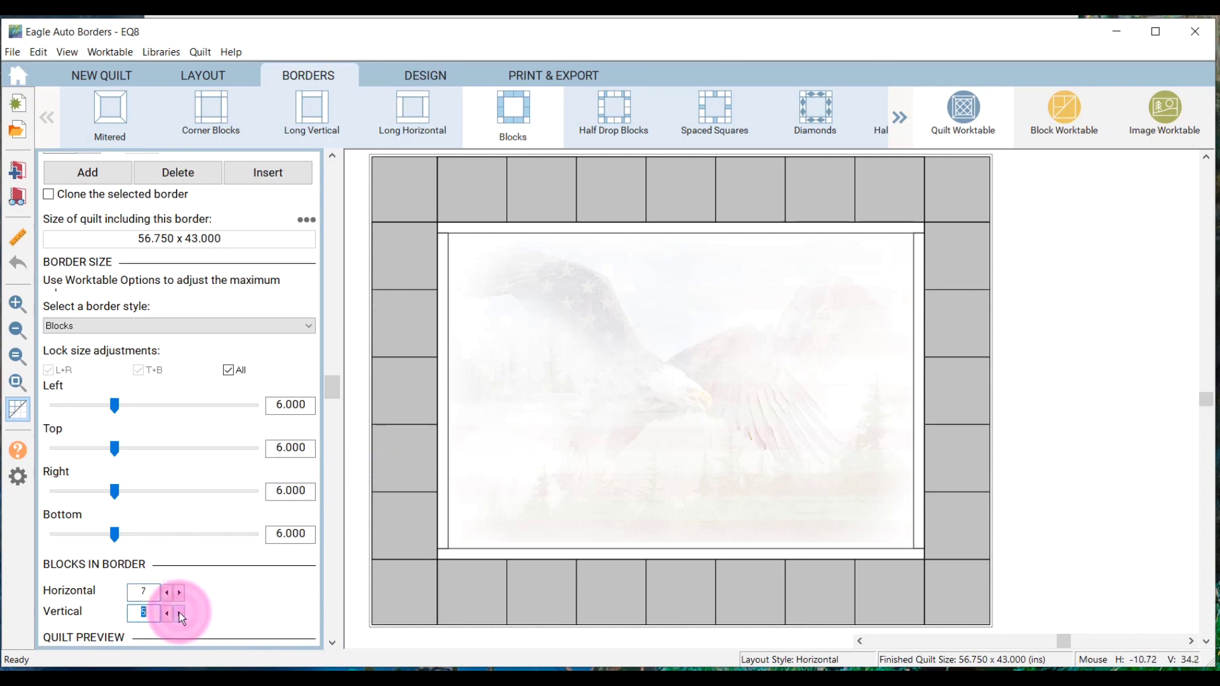
left_click(181, 614)
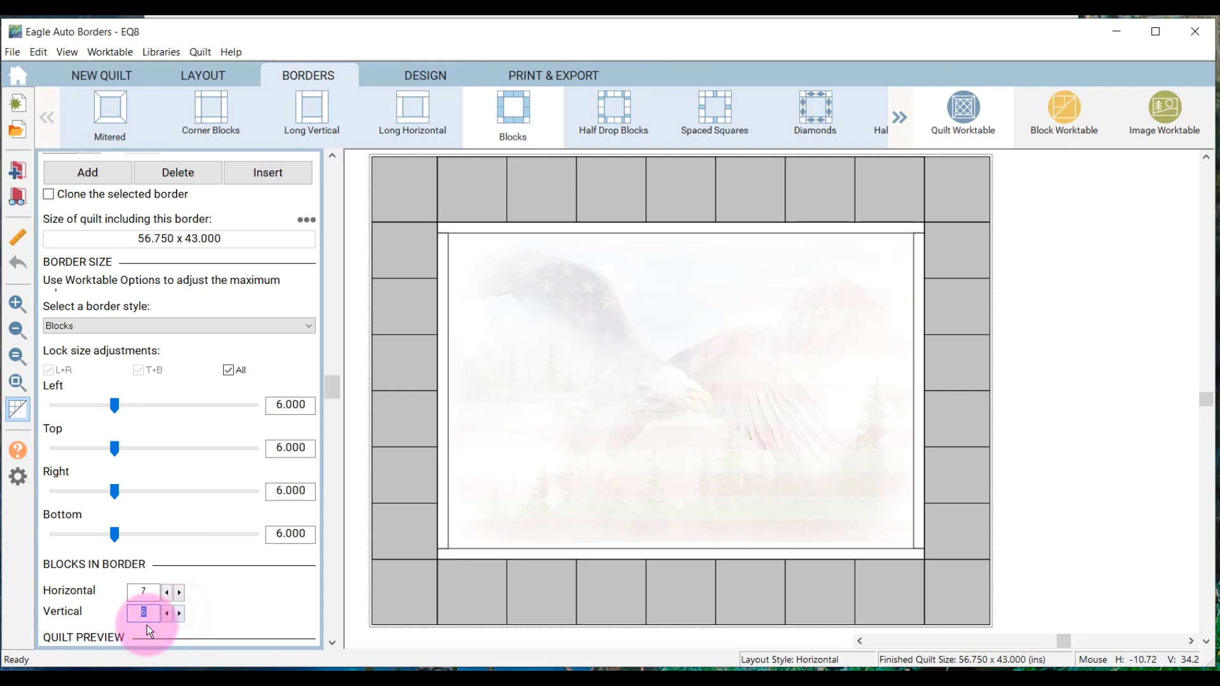
left_click(166, 615)
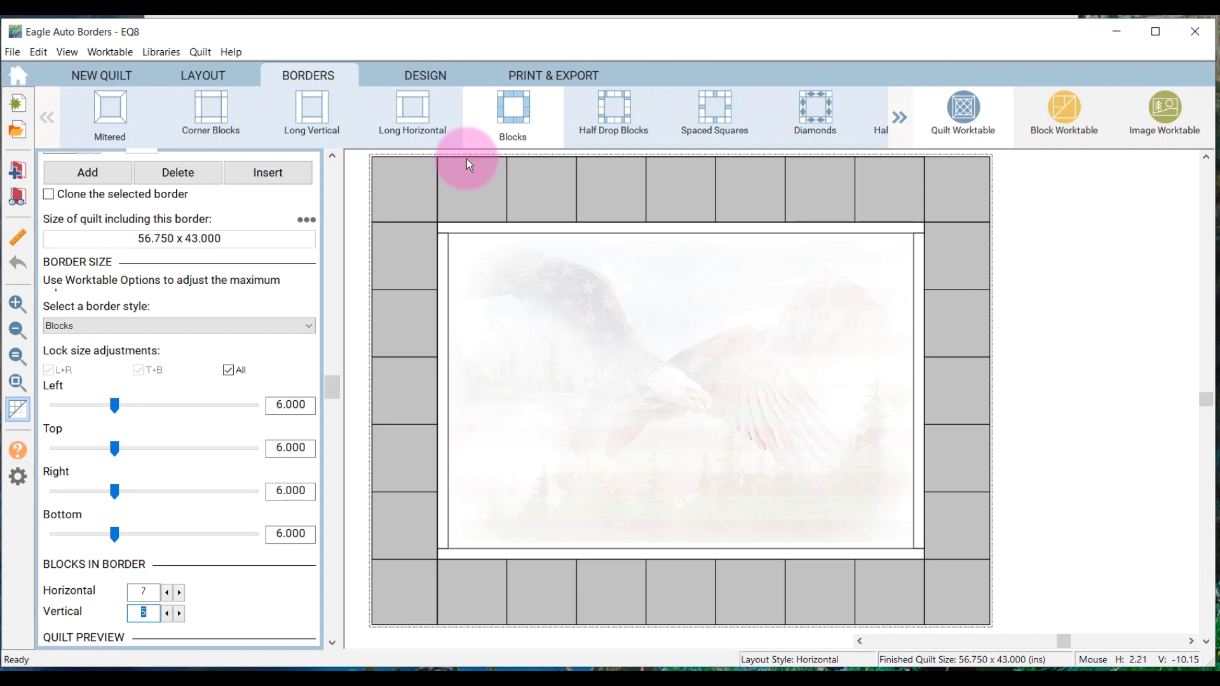
Check the width and height of a top border block and a left border block on the print view of the quilt
left_click(535, 73)
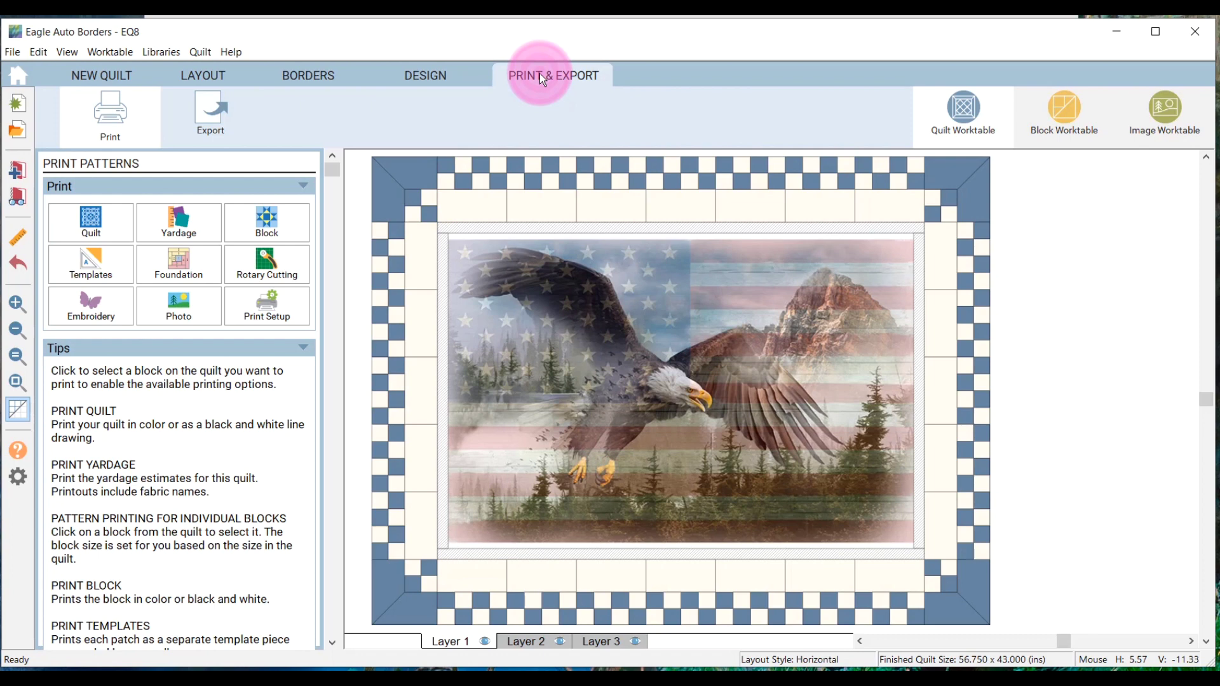
left_click(474, 196)
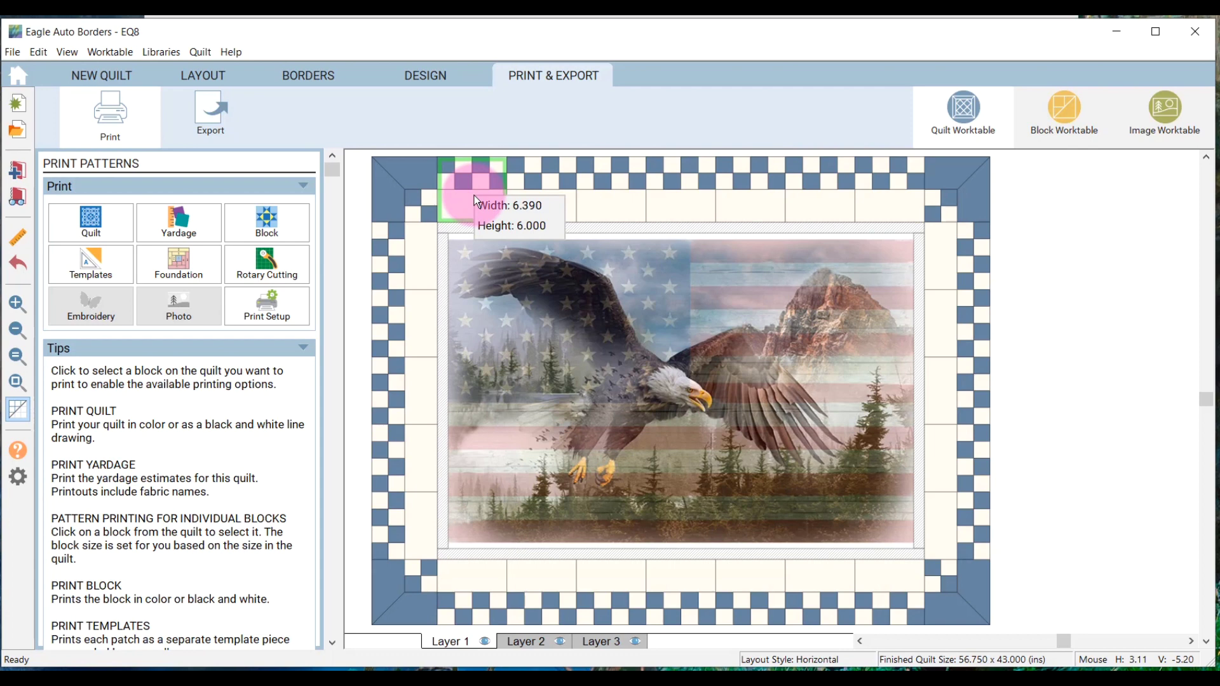
left_click(412, 263)
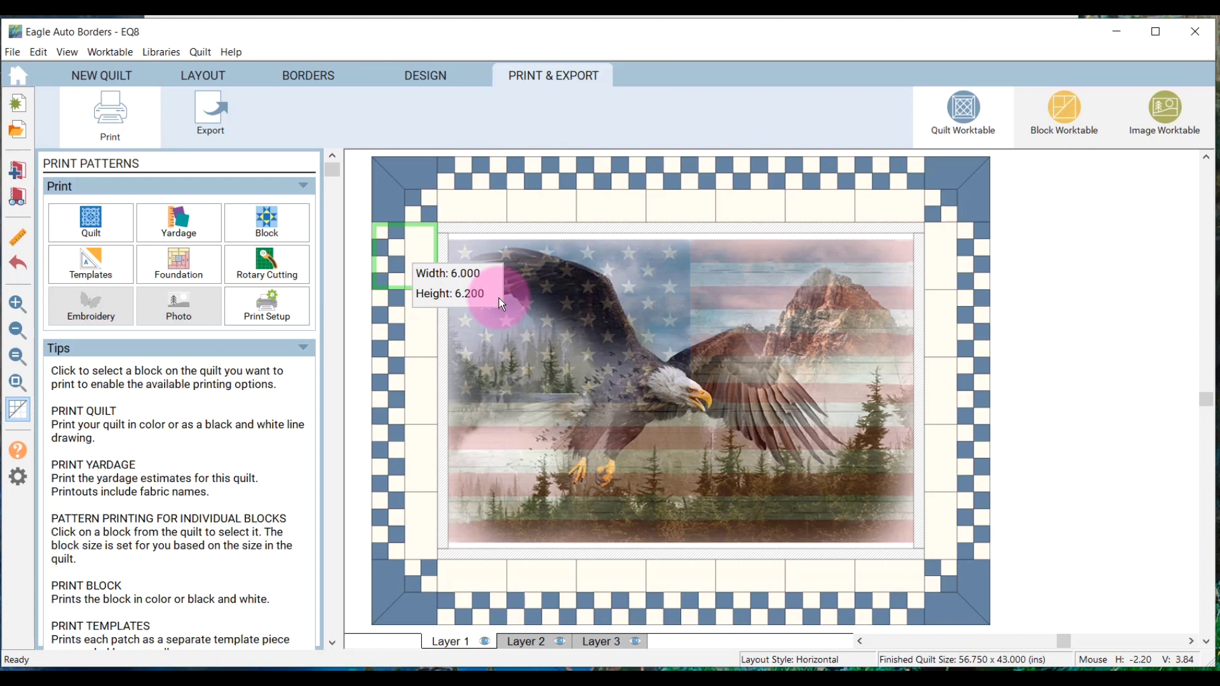
Change the outer border's style from Blocks to Tile Squares
left_click(306, 77)
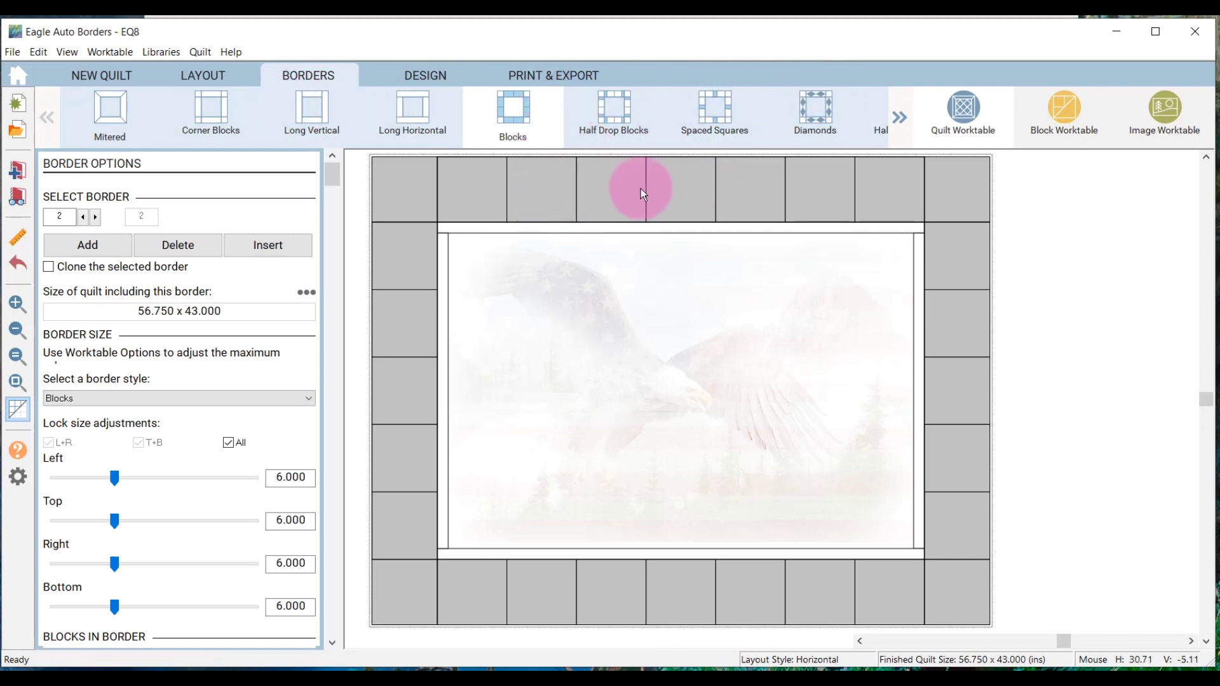
left_click(408, 77)
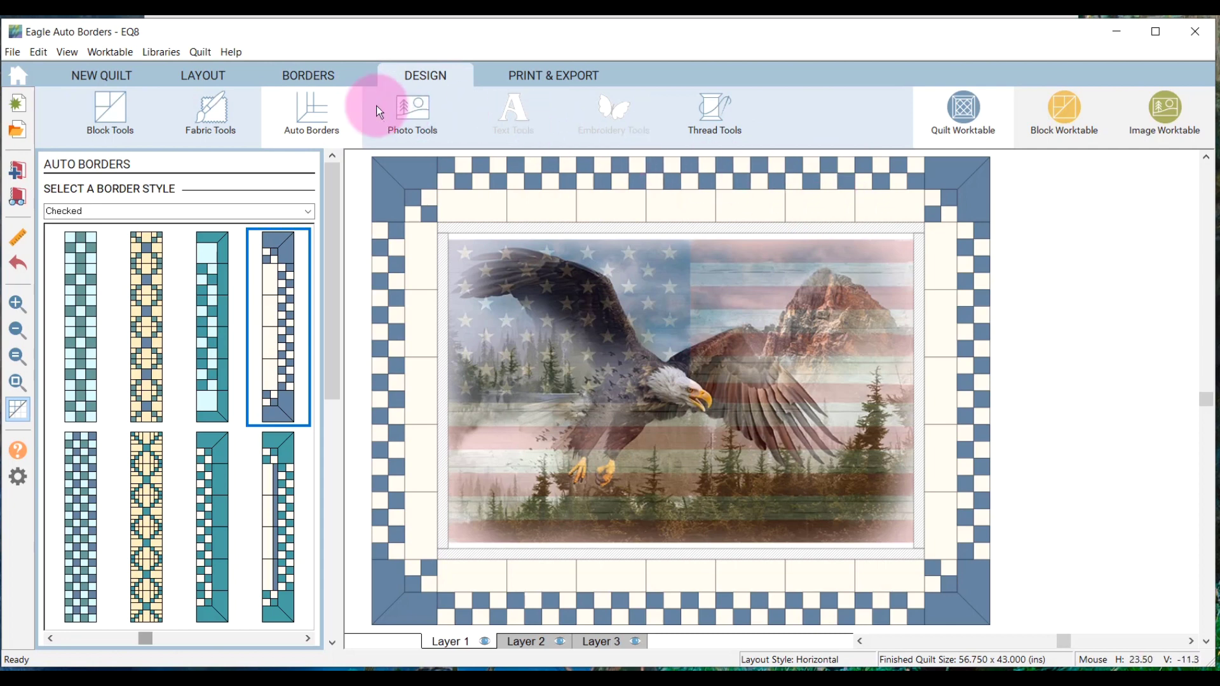
left_click(326, 76)
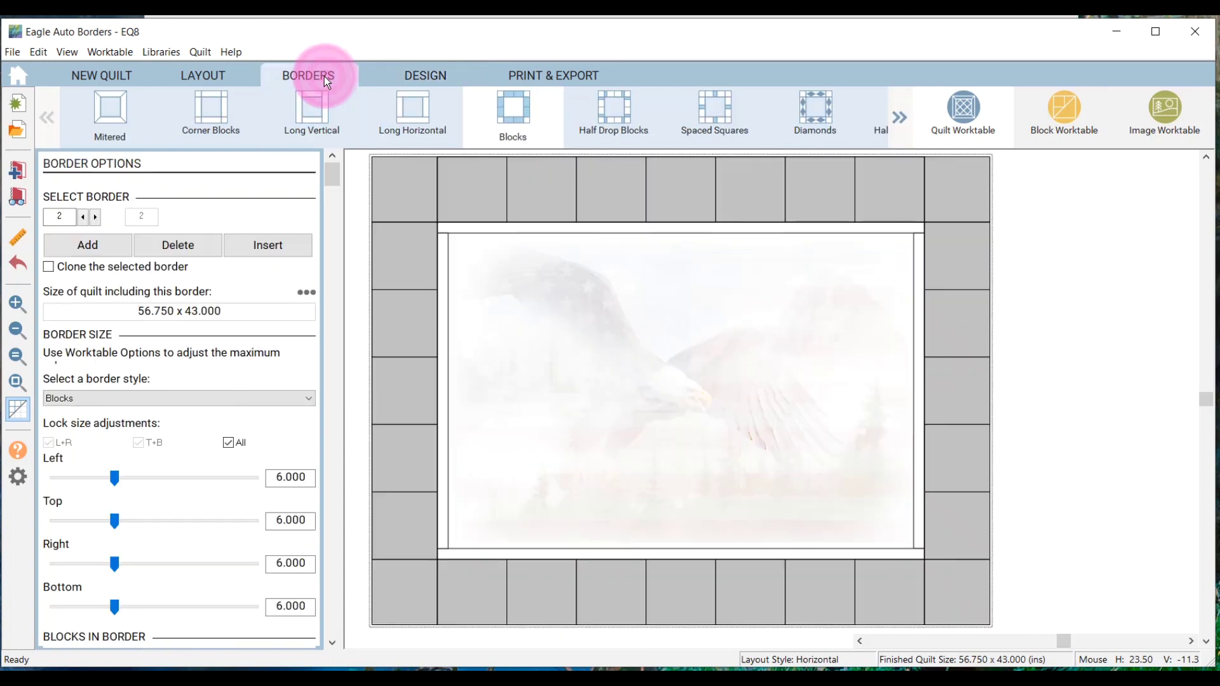
left_click(896, 121)
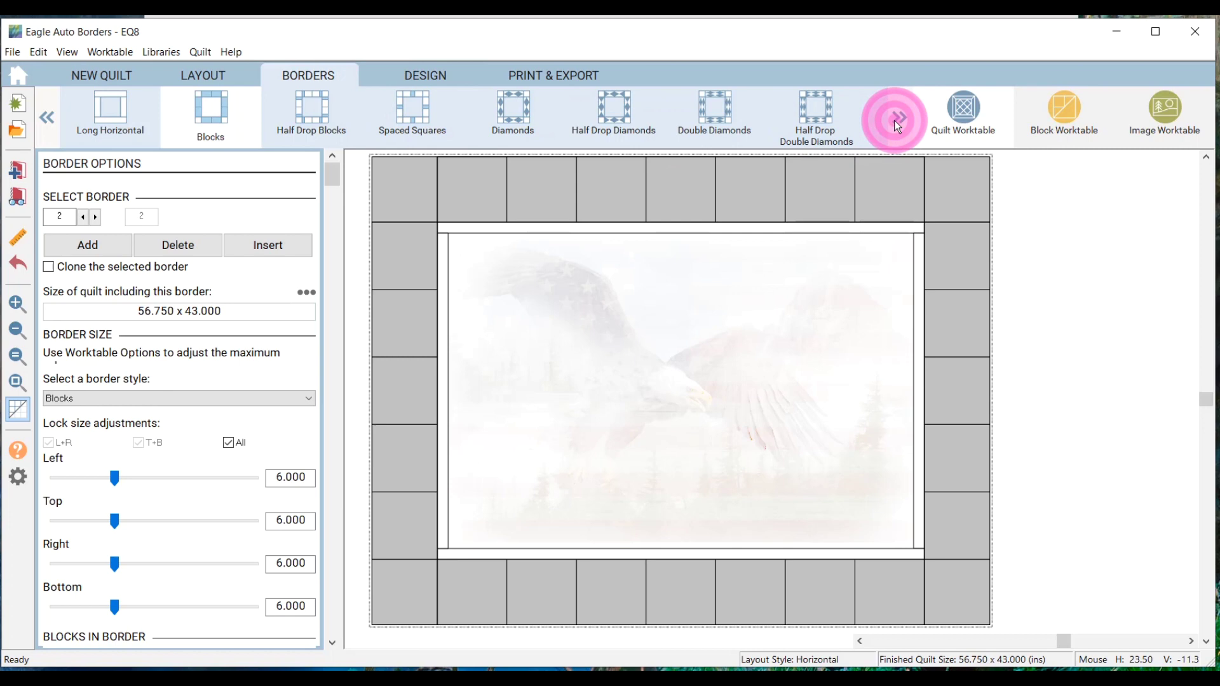
left_click_drag(894, 120, 895, 120)
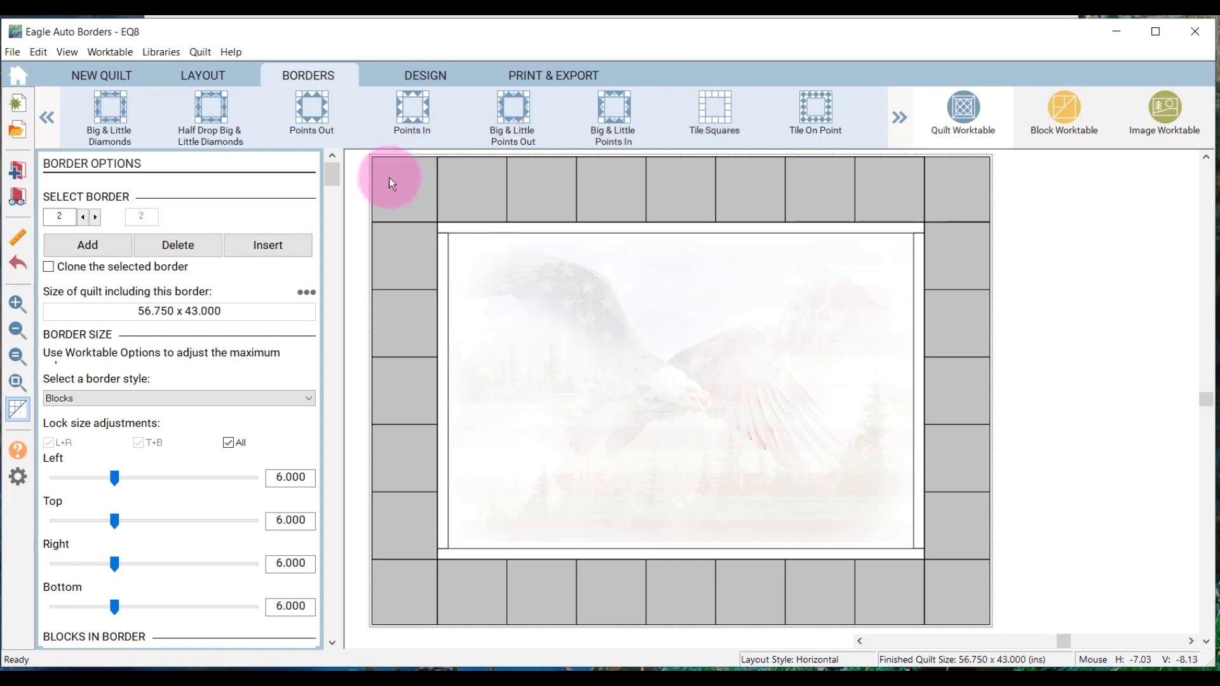
left_click(921, 213)
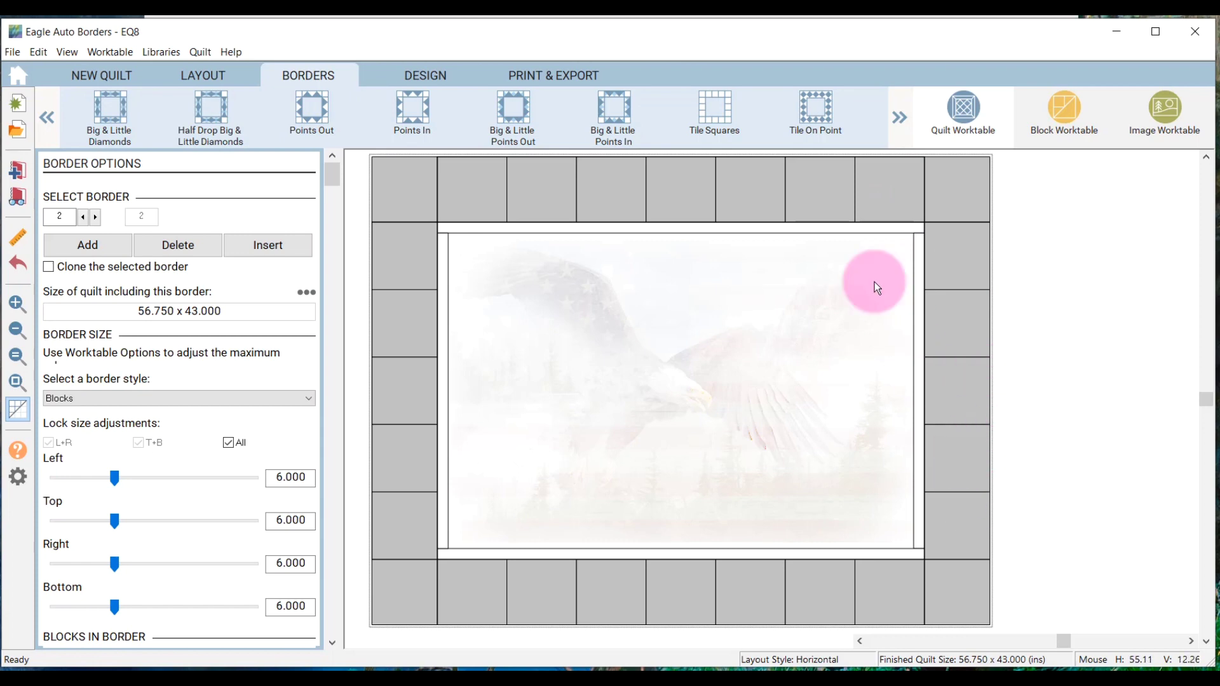
left_click(730, 112)
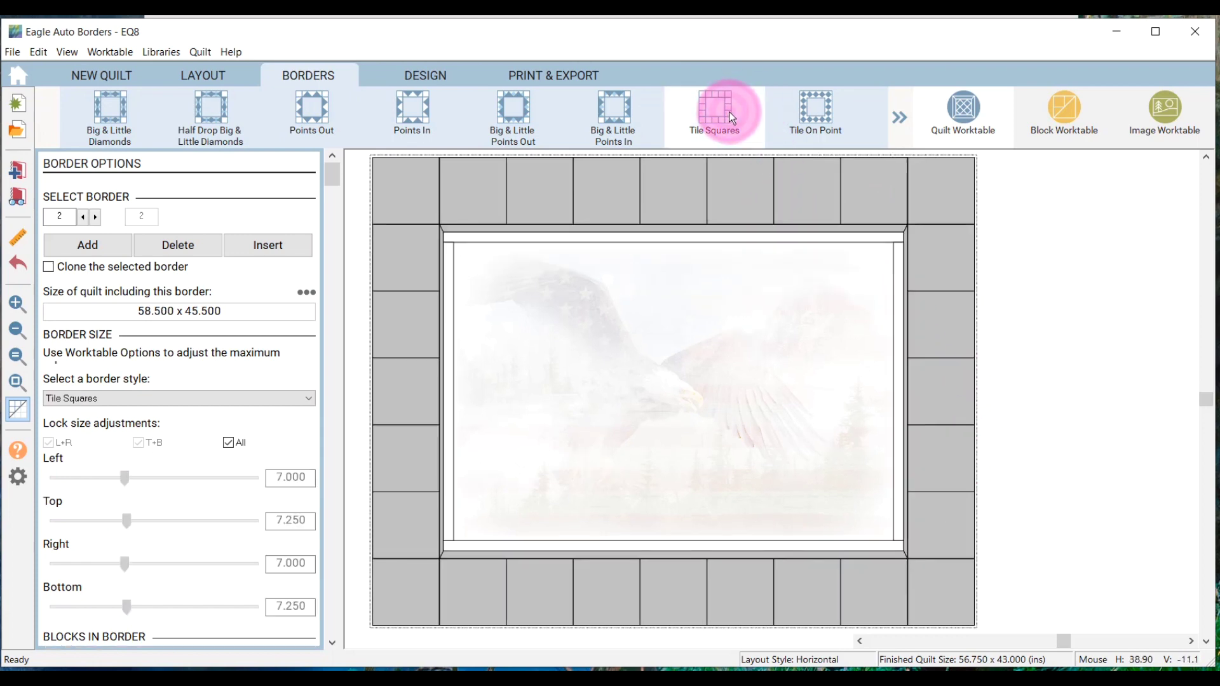
left_click(592, 243)
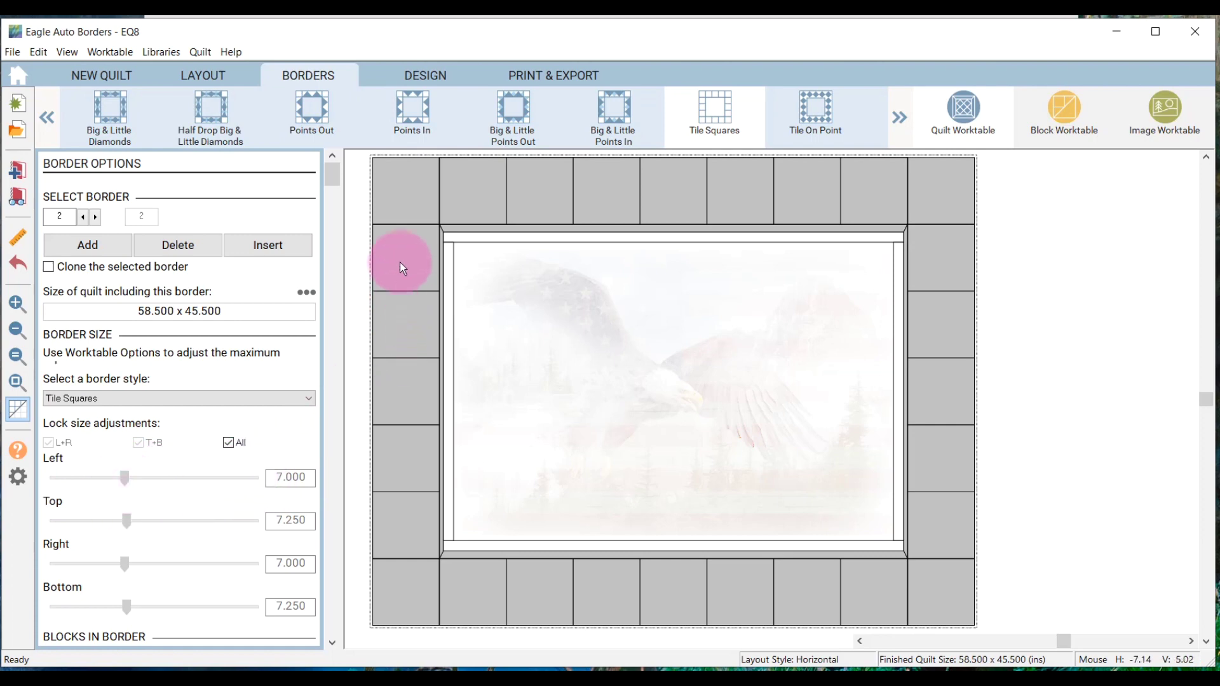
Try different horizontal block counts for the Tile Squares border and settle on 6
scroll(278, 465, "down", 3)
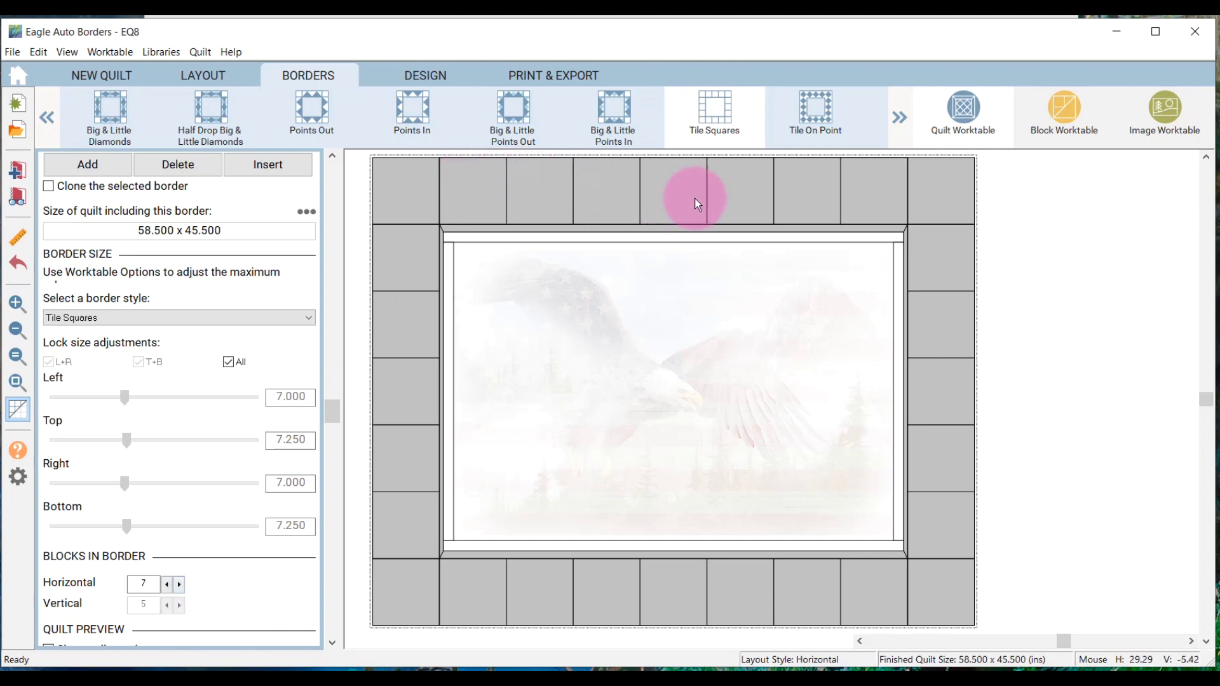
left_click(180, 585)
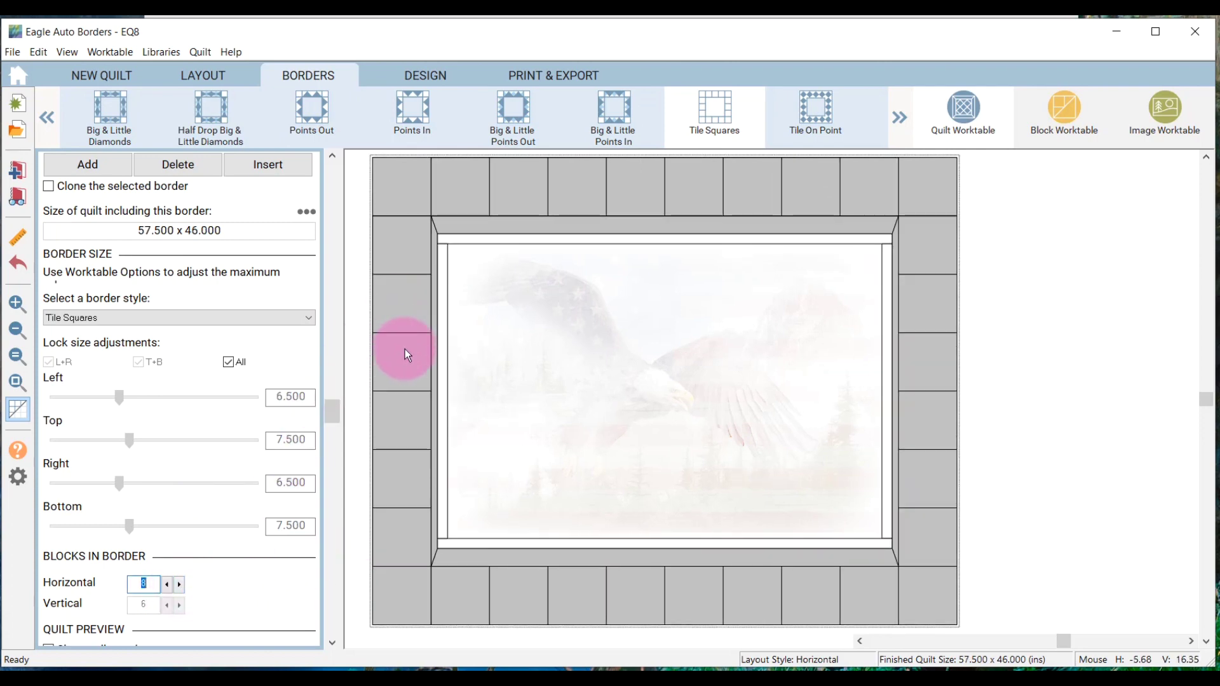
left_click(167, 586)
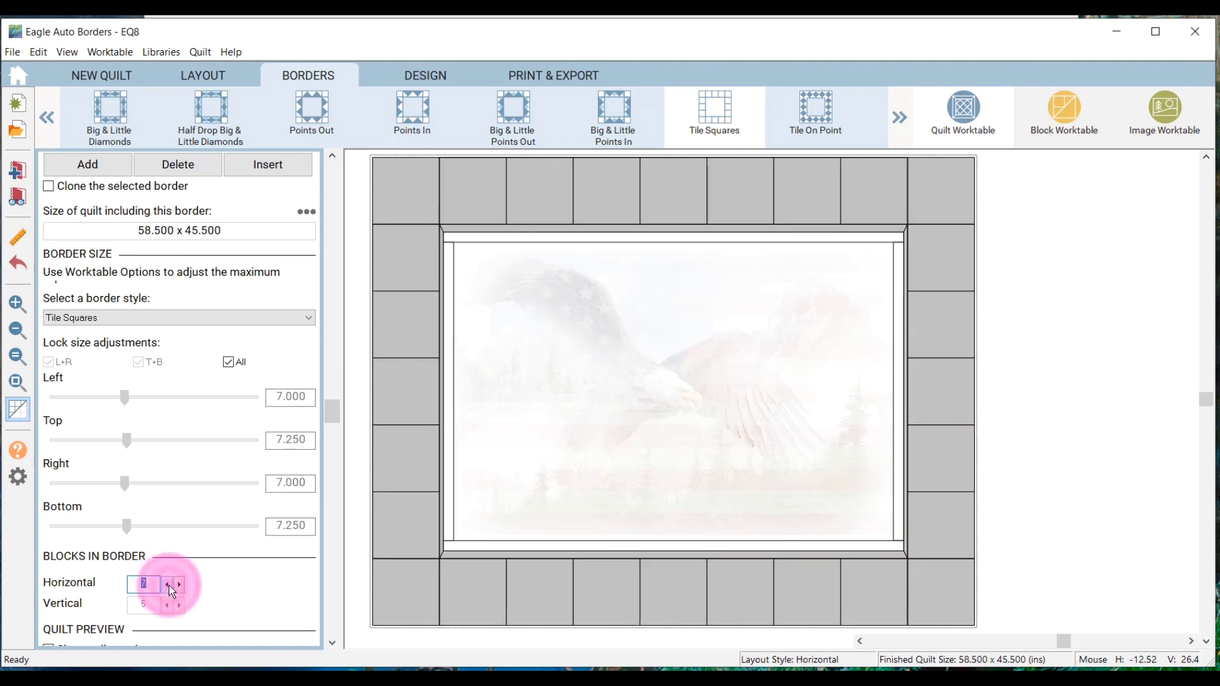
left_click(169, 585)
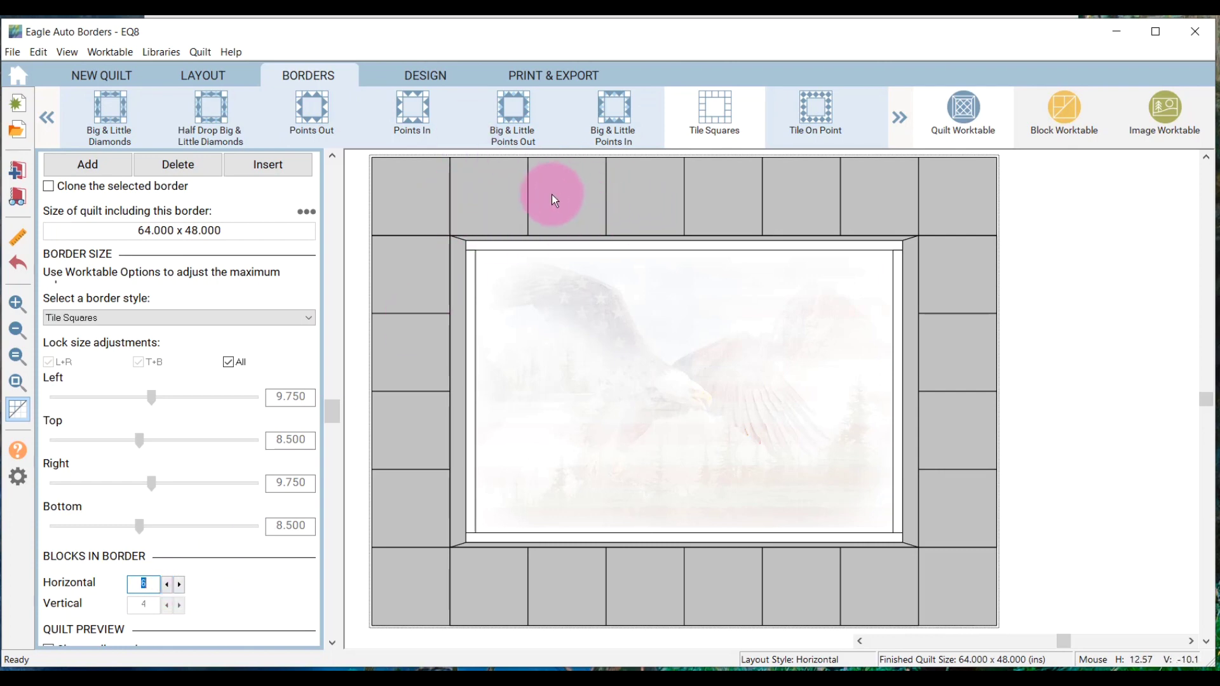
Paint one top block, one left block and the top and left spacer strips of the outer border with the orange fabric
left_click(426, 76)
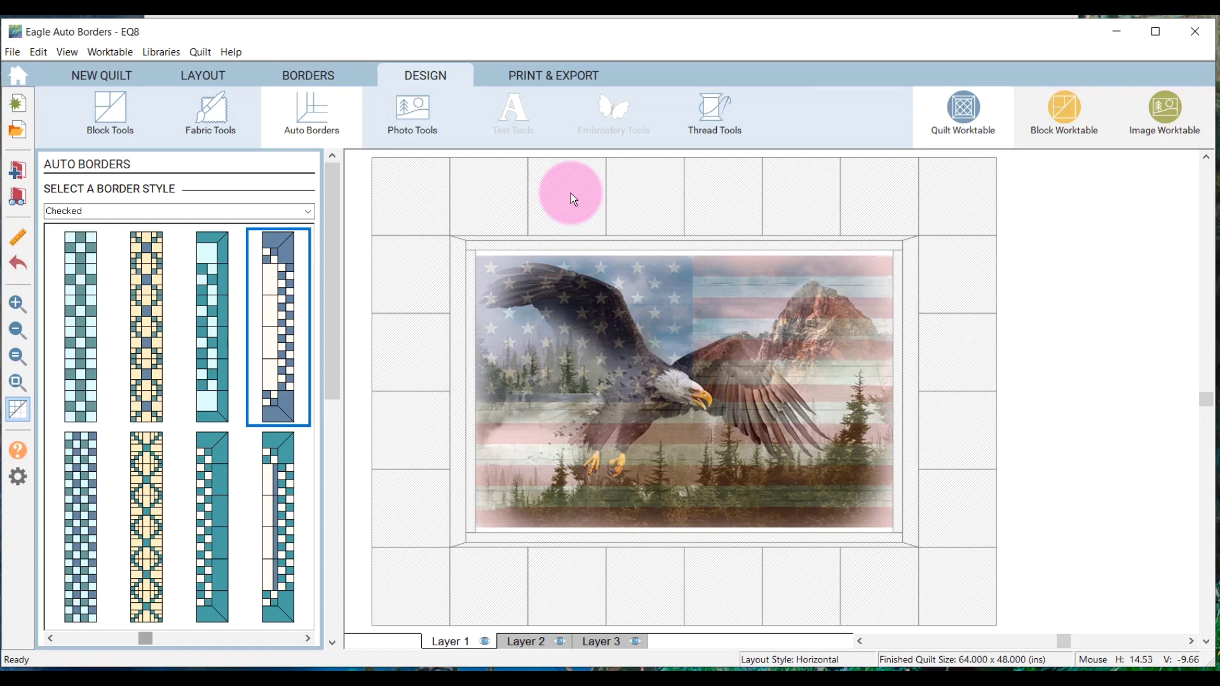
left_click(220, 116)
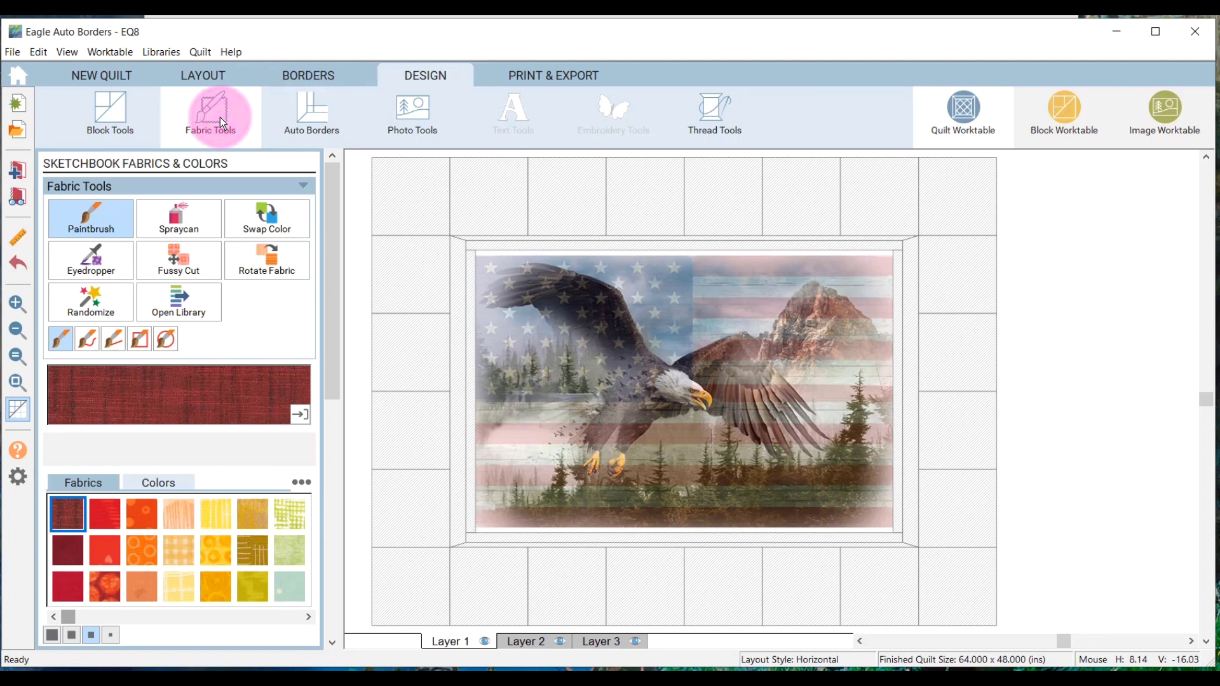
left_click(216, 580)
left_click(486, 198)
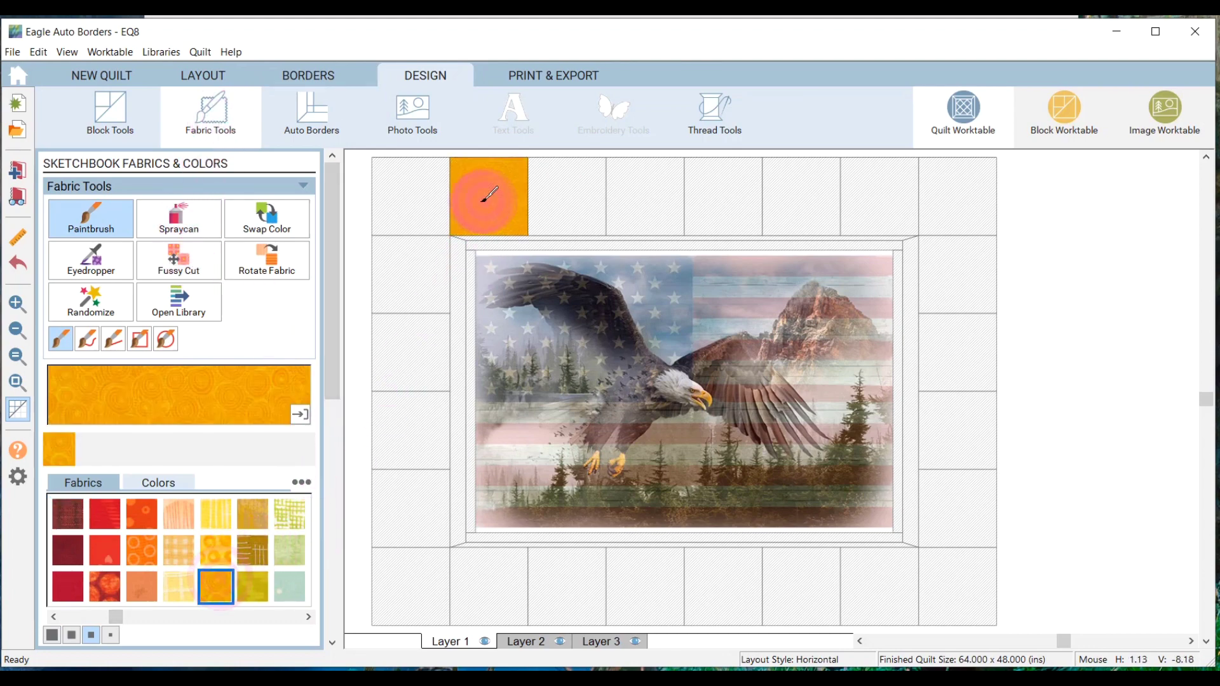
left_click(406, 443)
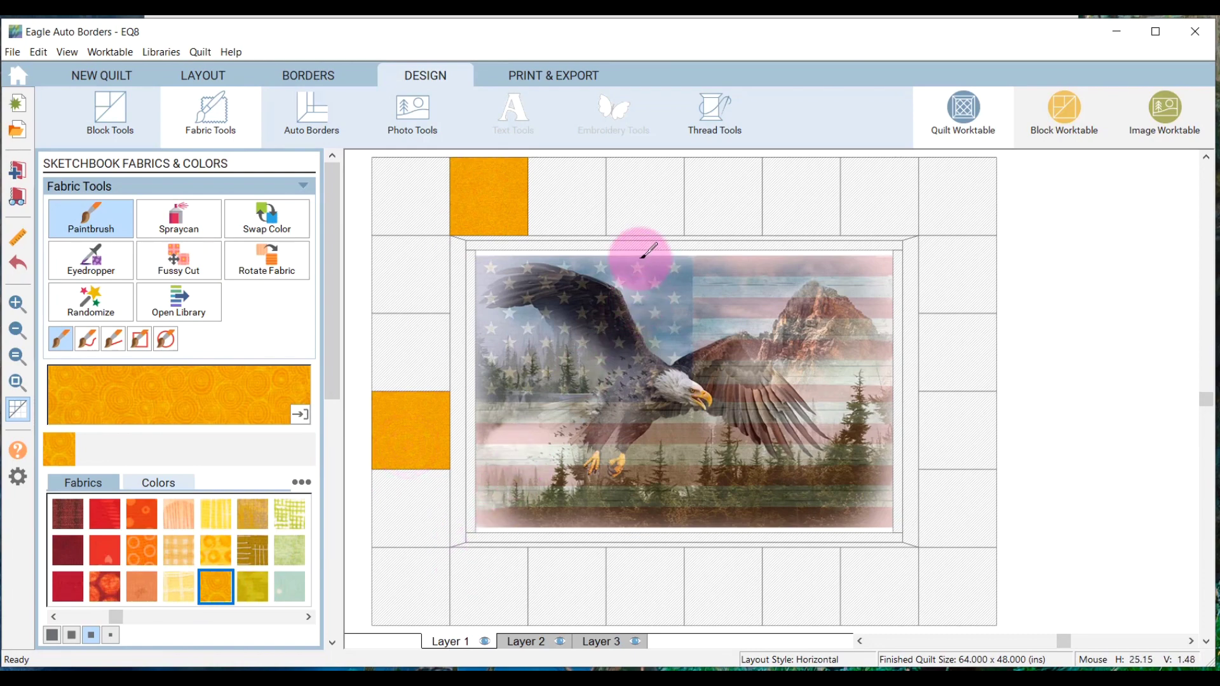
left_click(651, 237)
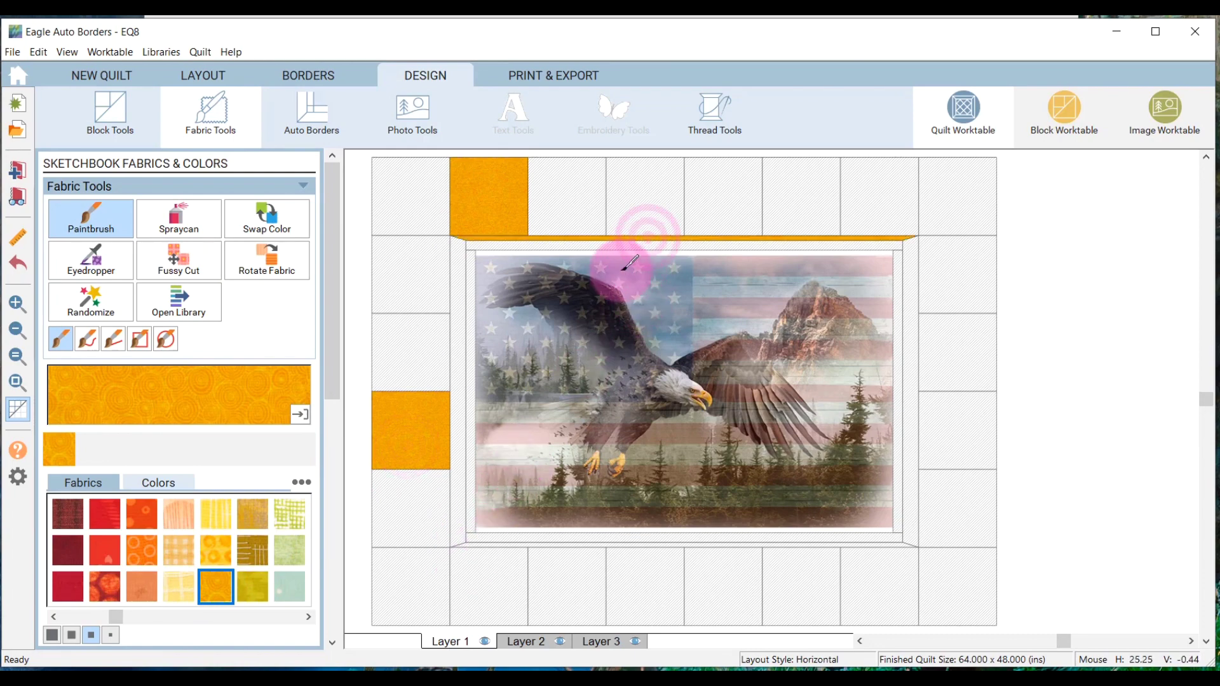
left_click(462, 321)
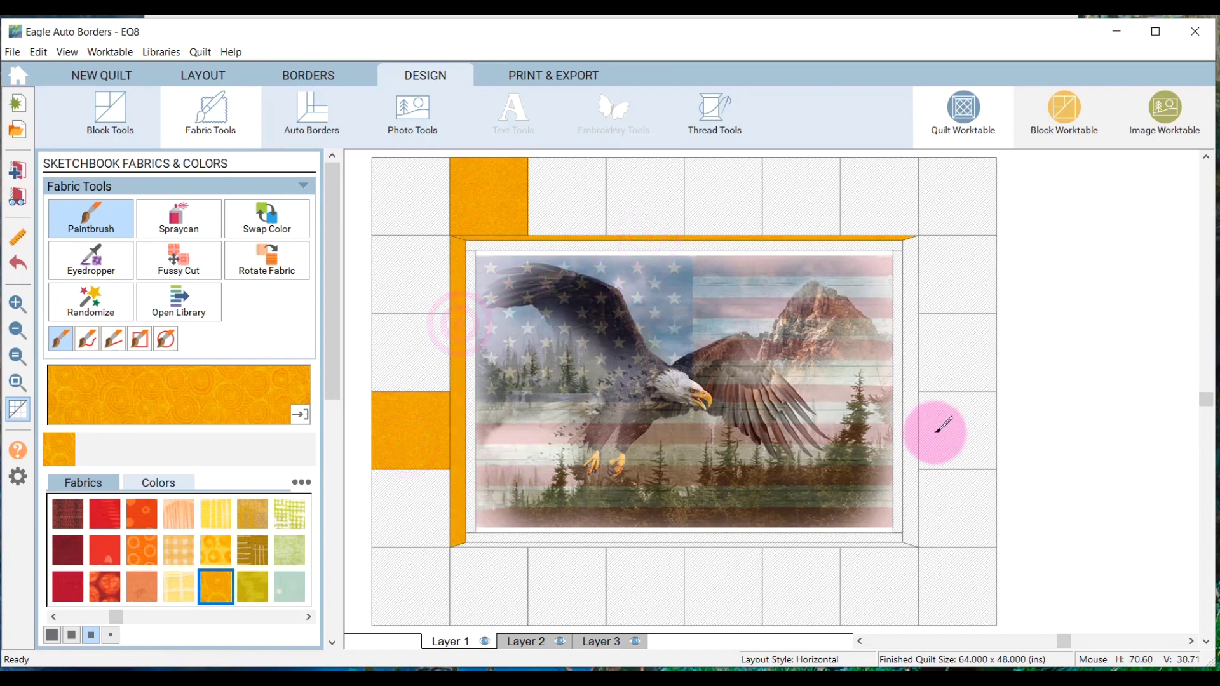
Check the print sizes of the orange border blocks and spacer strips, and review the blocks in the Project Sketchbook
left_click(532, 79)
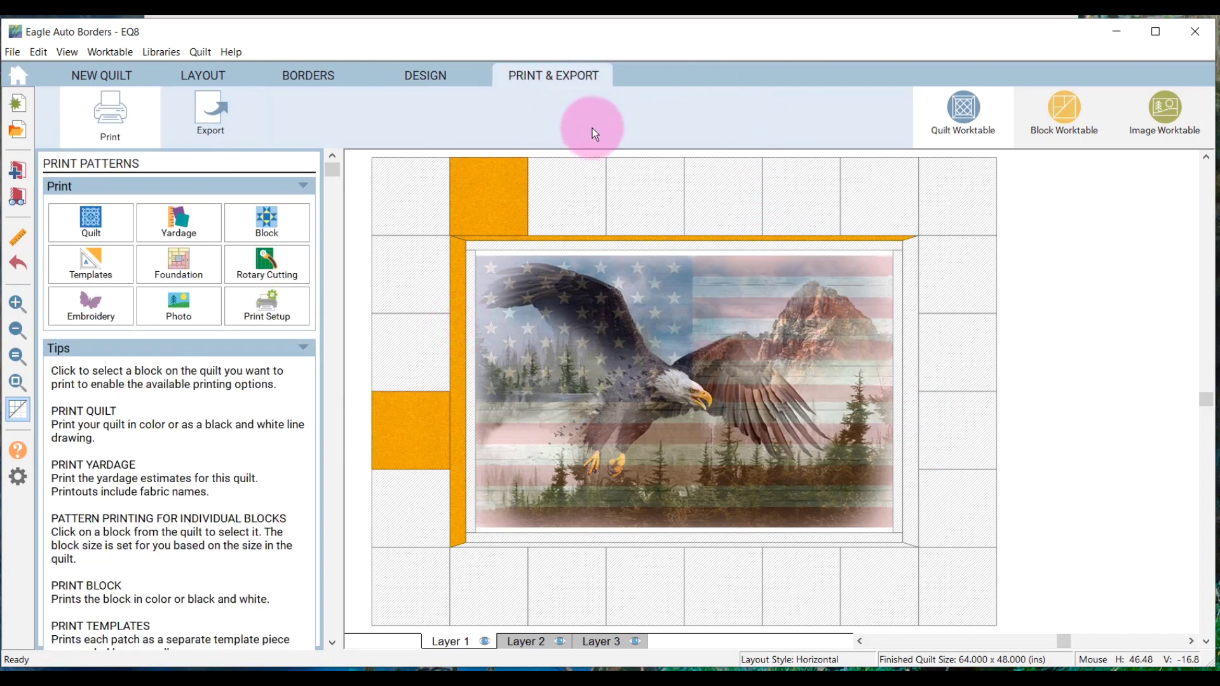
left_click(493, 200)
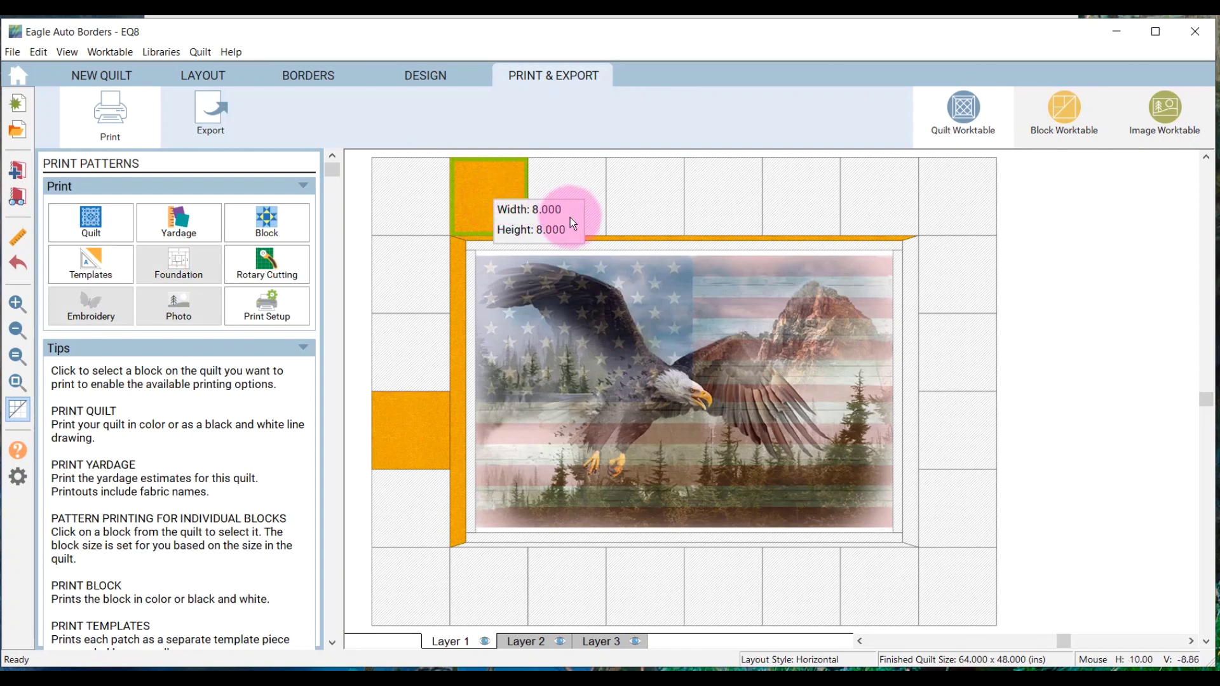
left_click(402, 458)
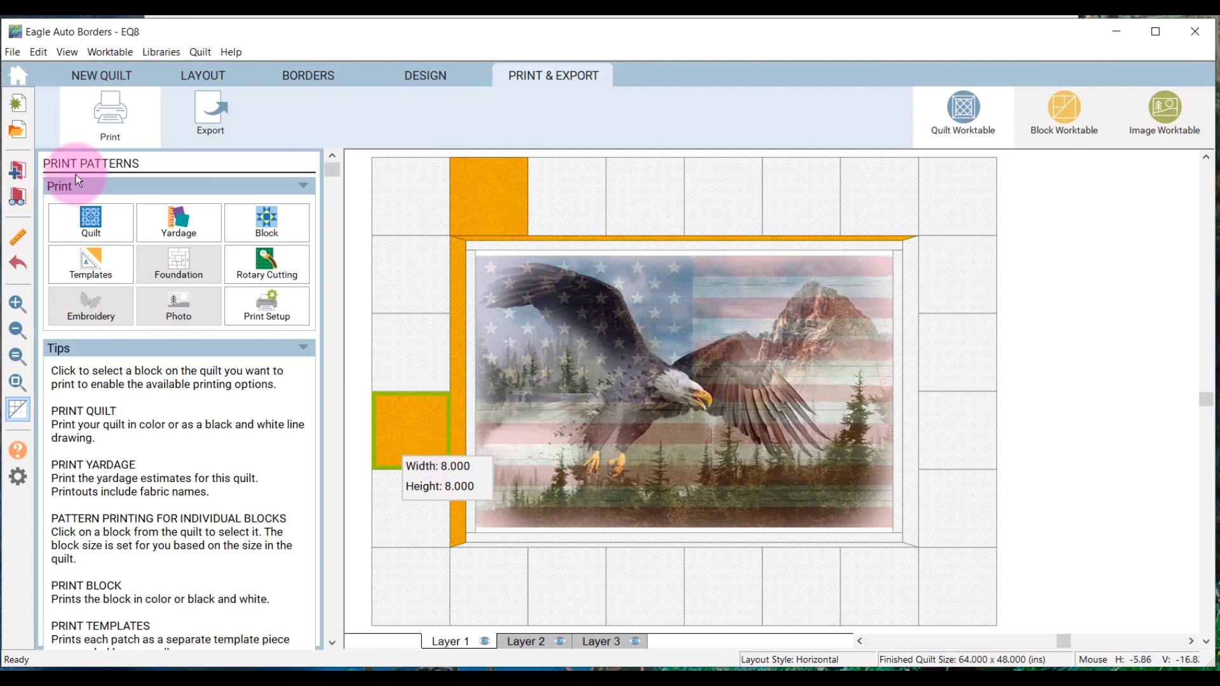
left_click(17, 198)
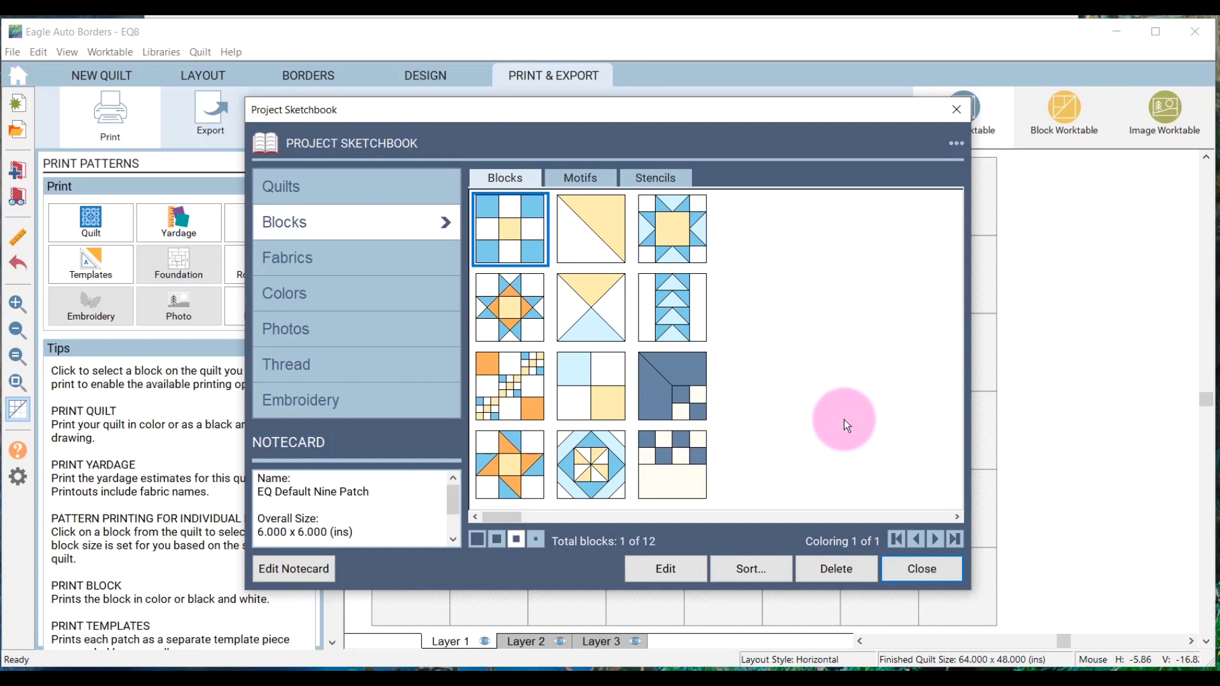
left_click(932, 571)
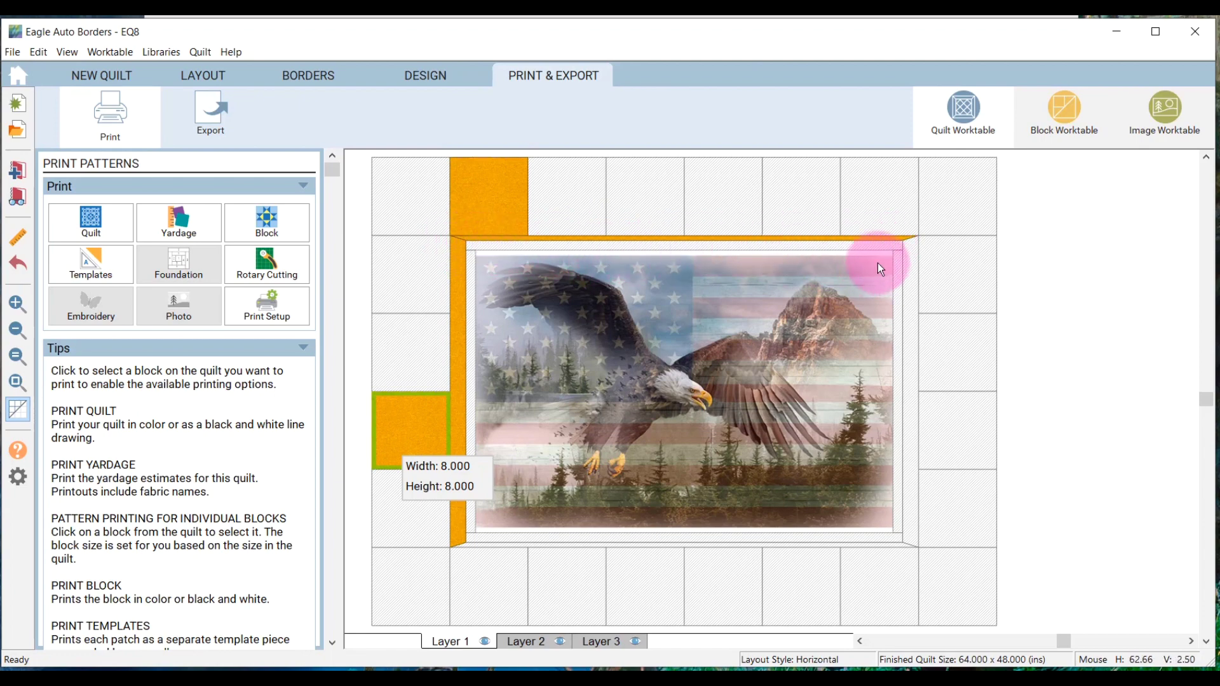
left_click(681, 239)
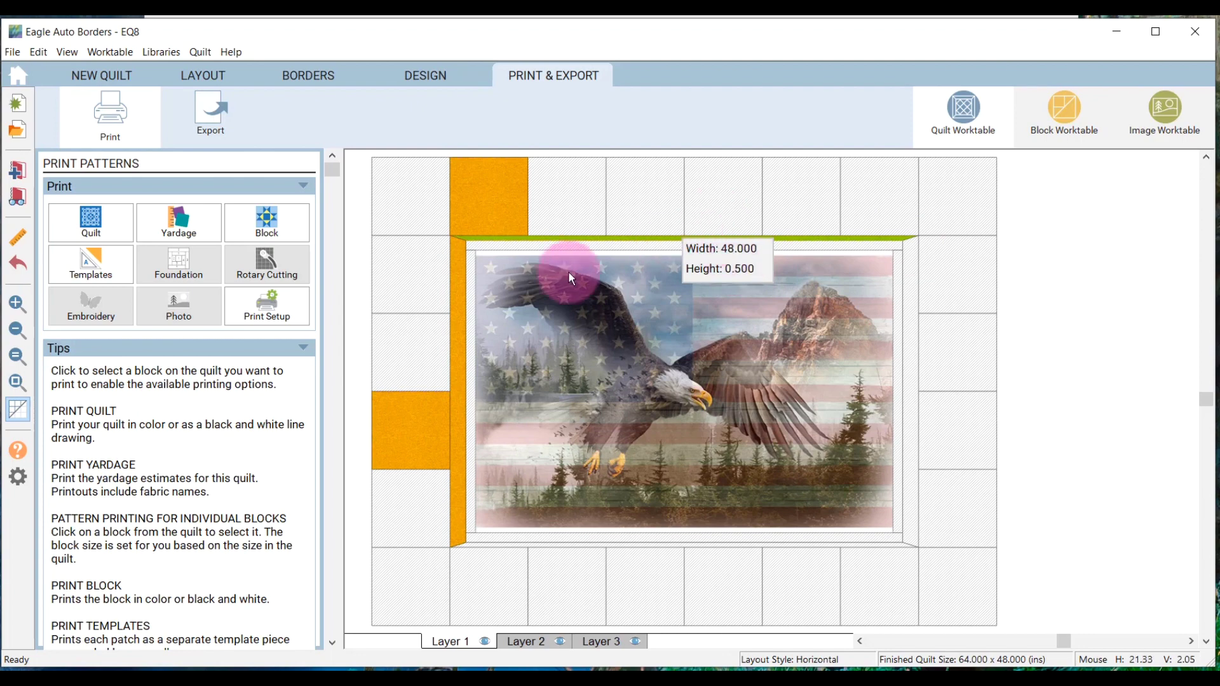
left_click(458, 370)
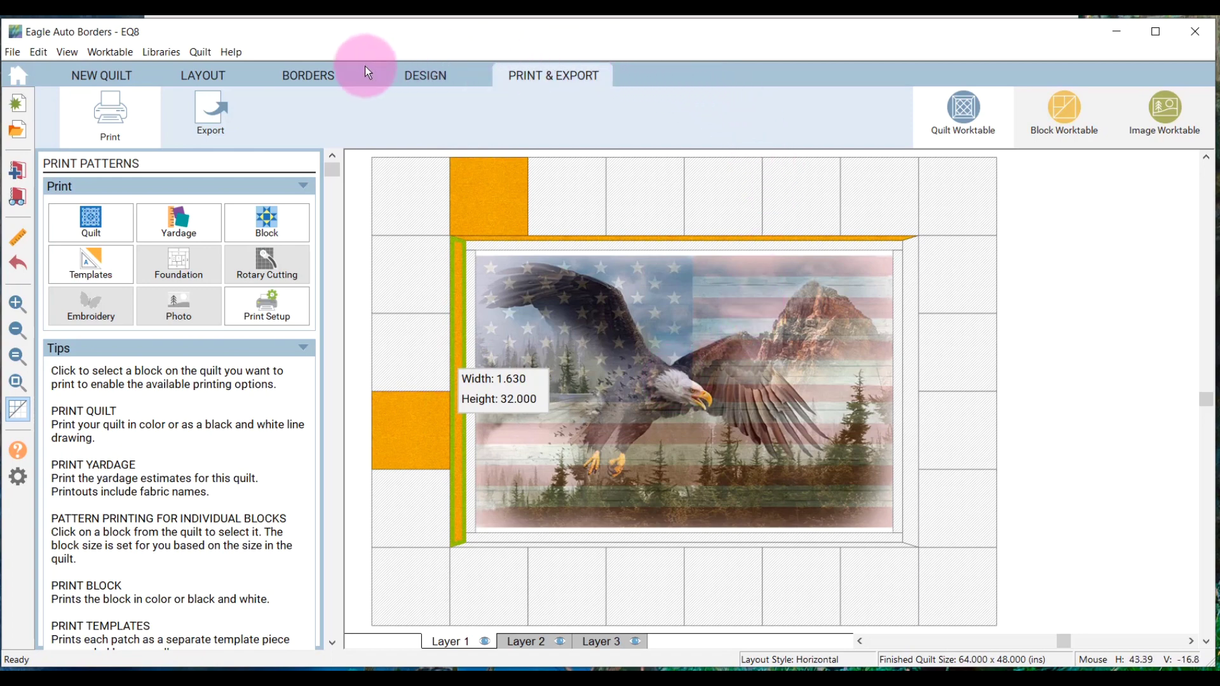
For the inner border, replace the lock on all sides with separate L+R and T+B size locks
left_click(306, 74)
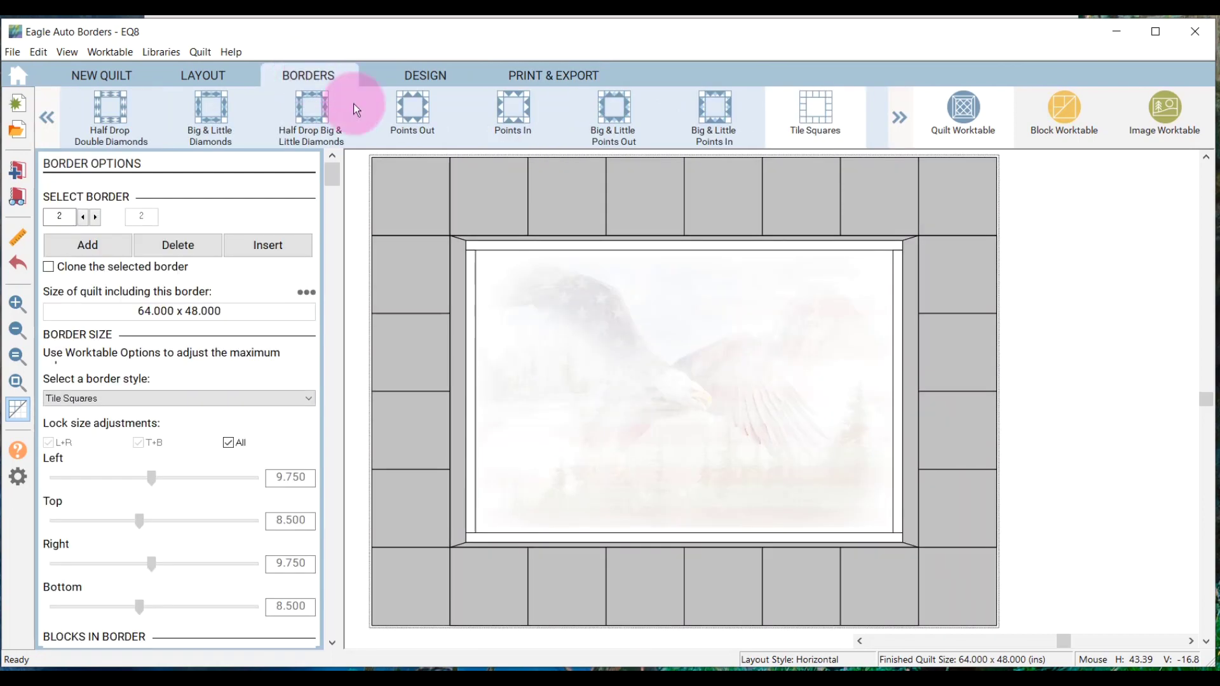
left_click(493, 247)
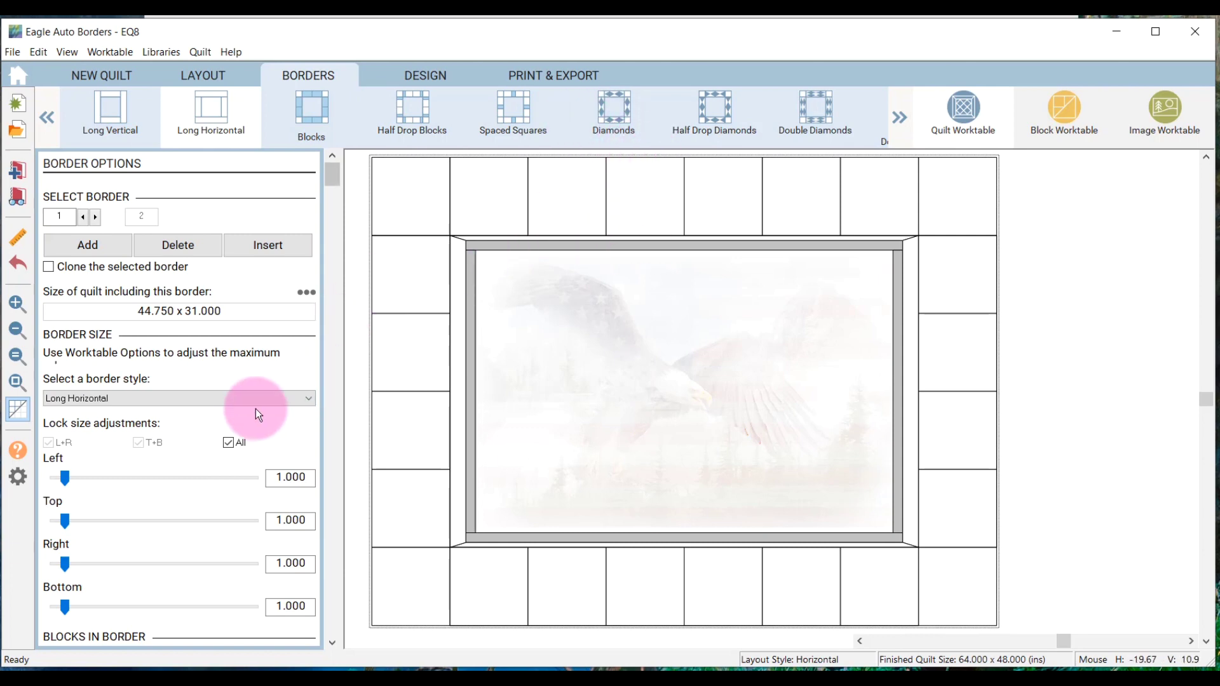
left_click(228, 442)
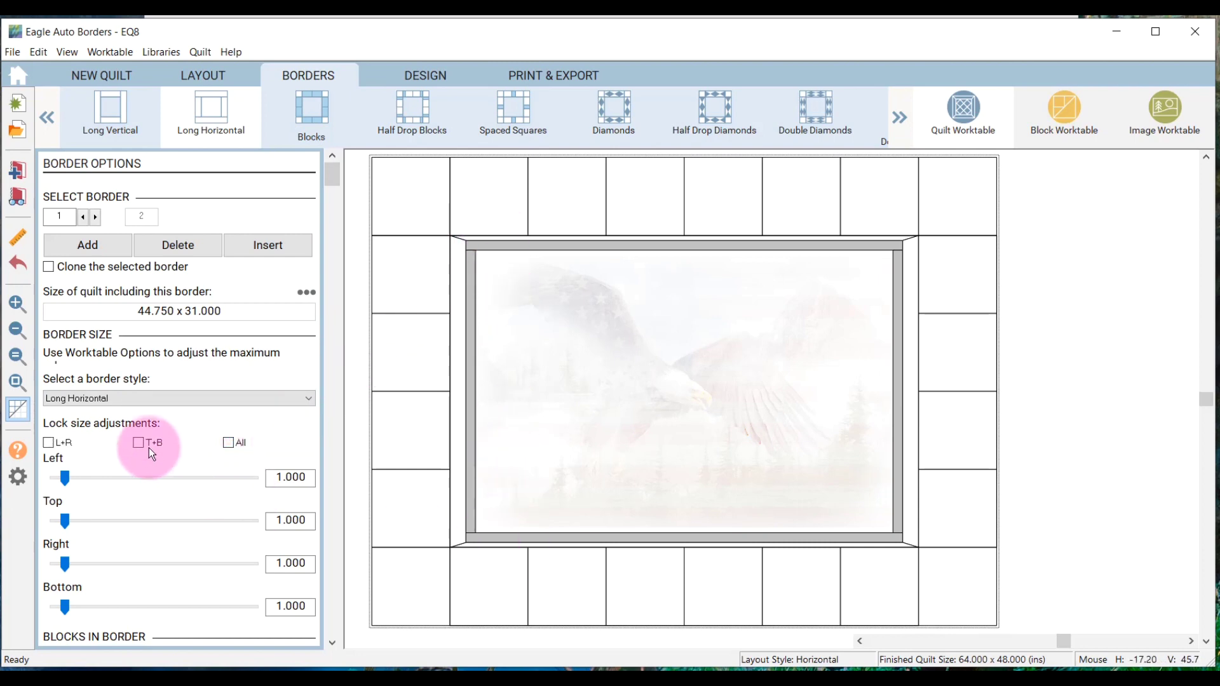
left_click(51, 446)
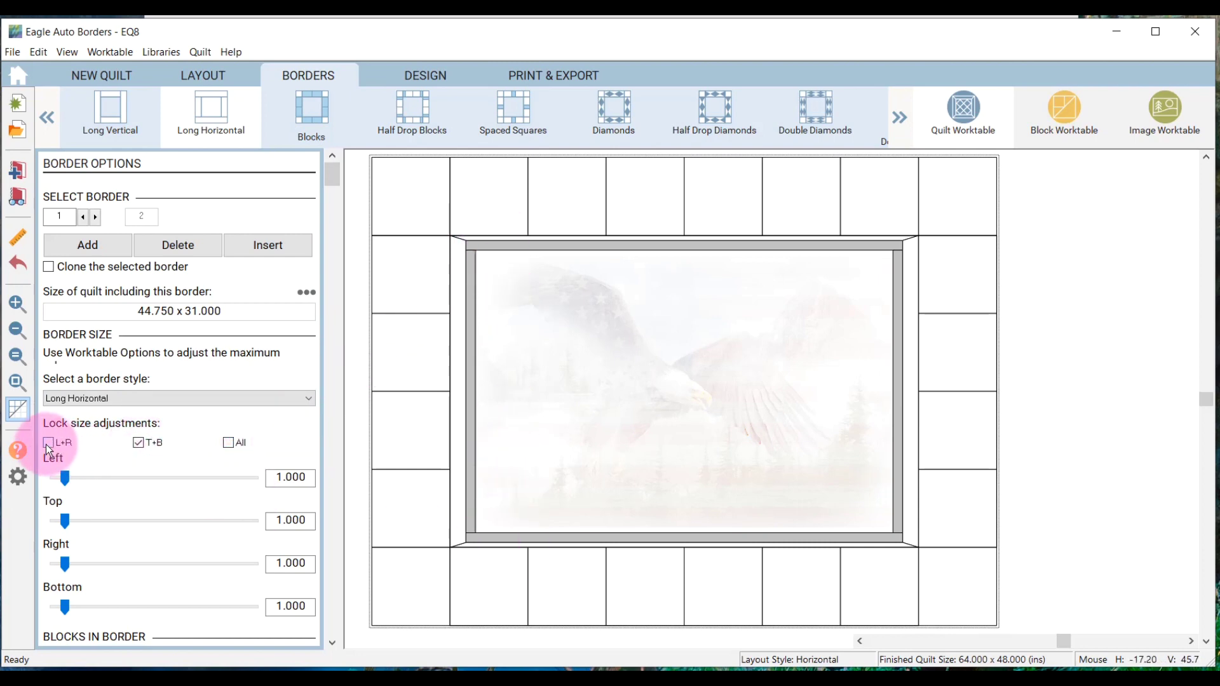
left_click(47, 444)
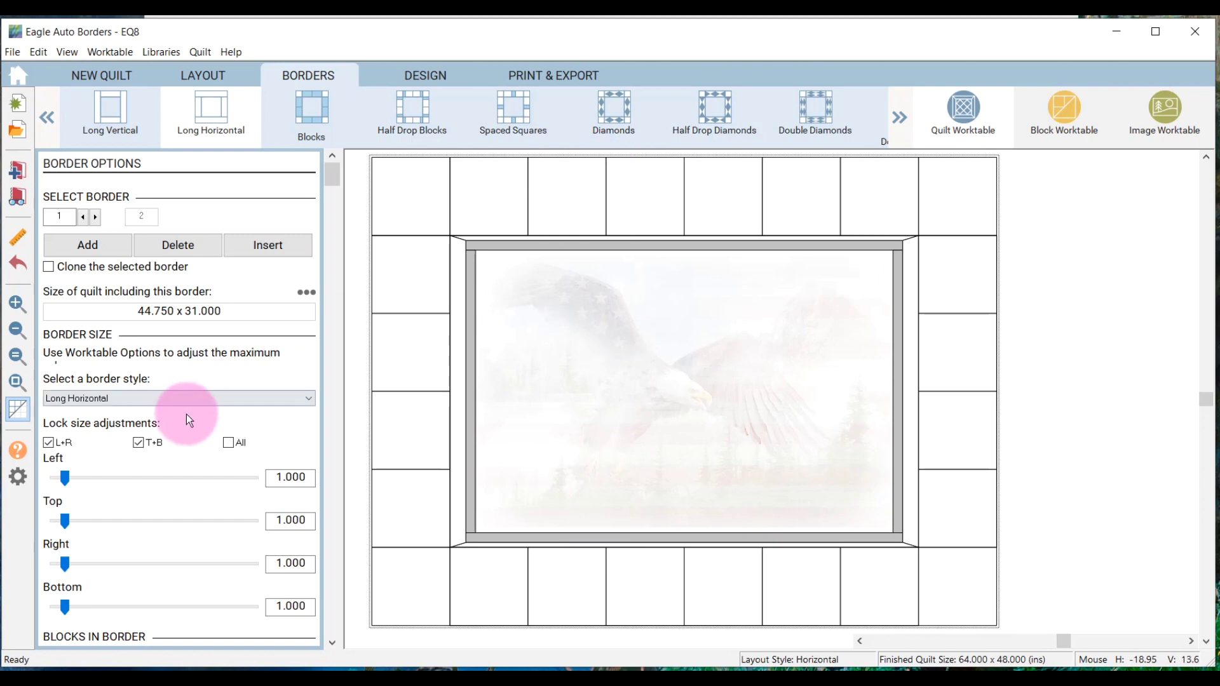
Set the inner border's top and bottom widths to 2.75
left_click_drag(277, 523, 335, 519)
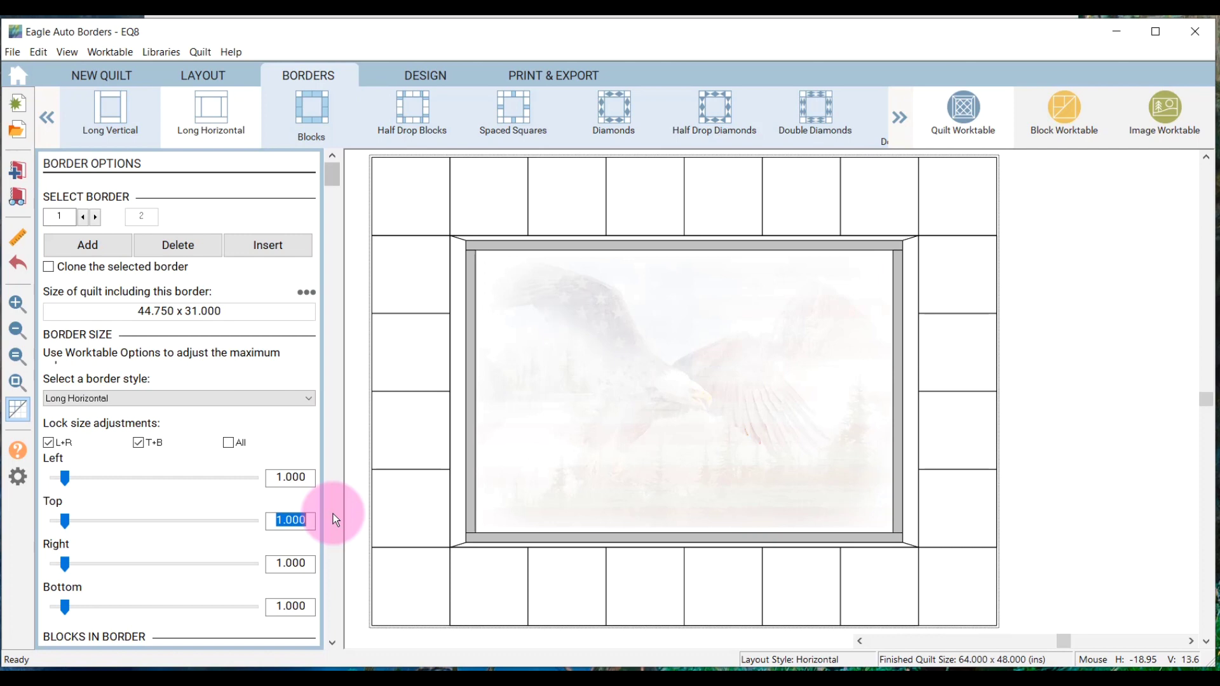
type("2.6")
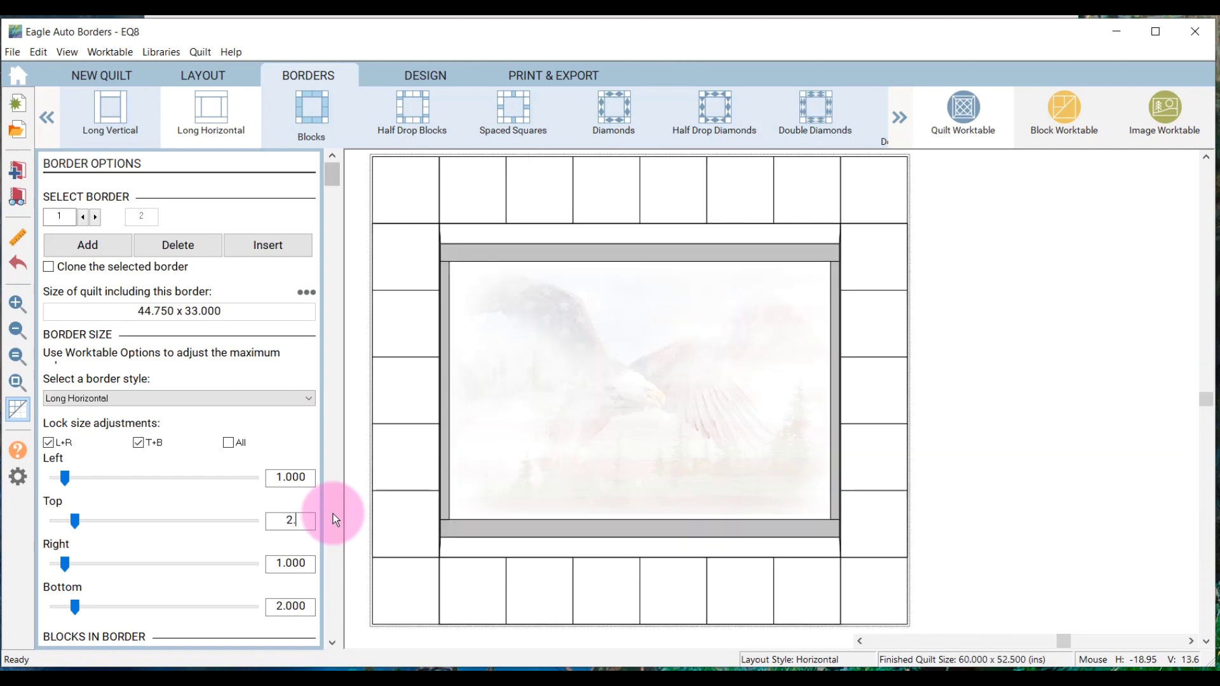
key("BackSpace")
type("75")
key("Tab")
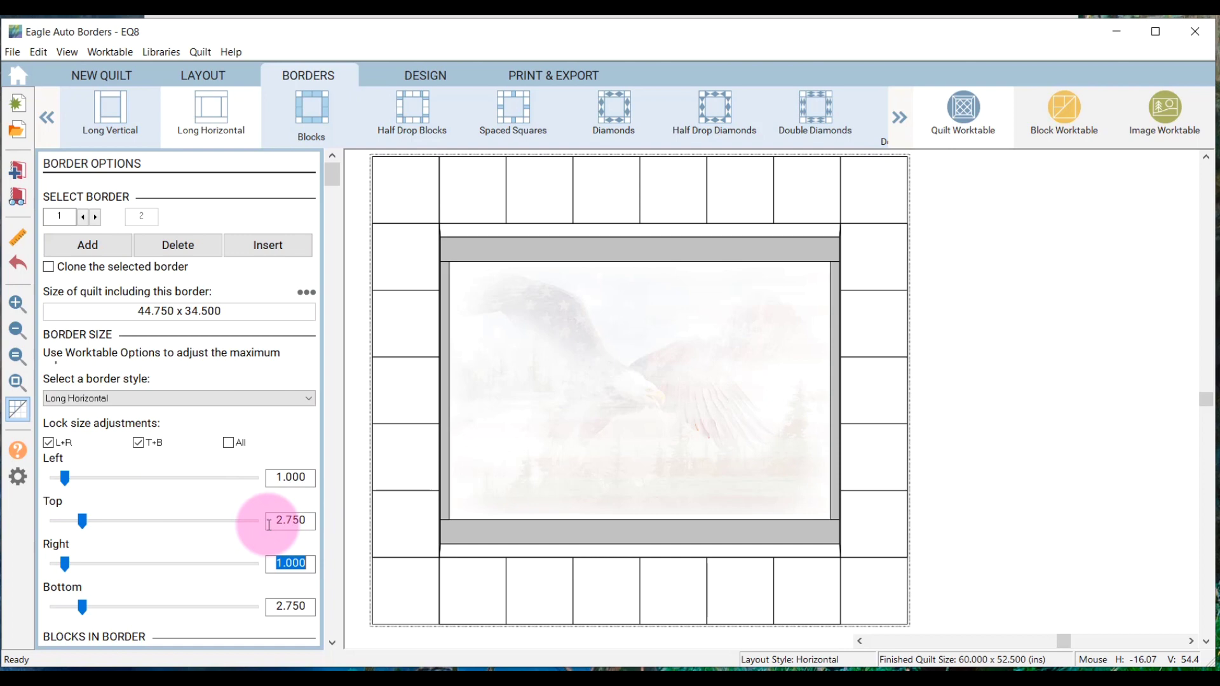
In the quilt worktable snap settings, make both the Adjust tool controls and the palette sliders jump by 1/8 inch
left_click(19, 477)
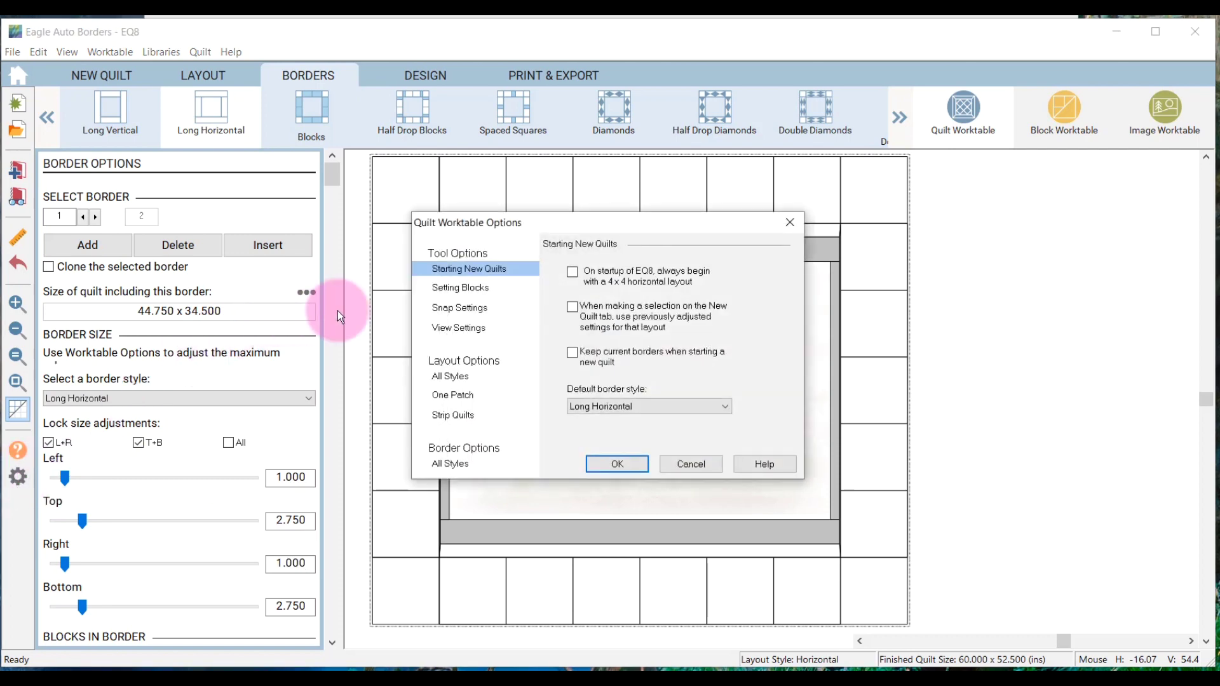
left_click(477, 310)
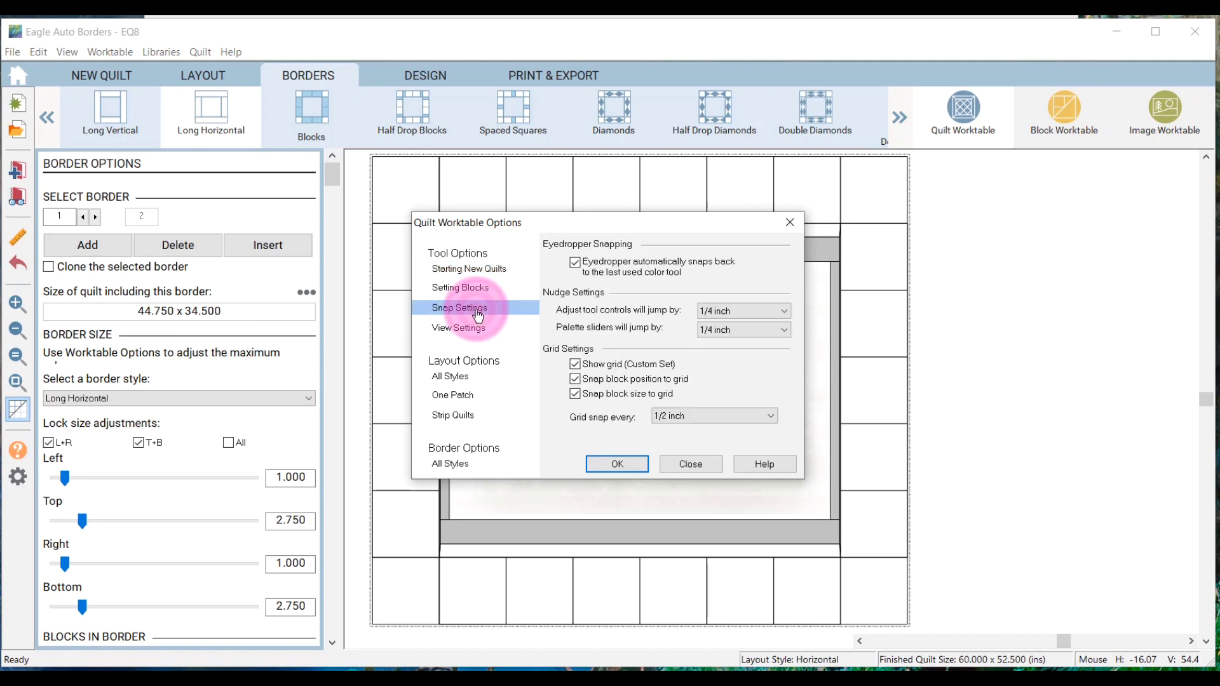
left_click(782, 312)
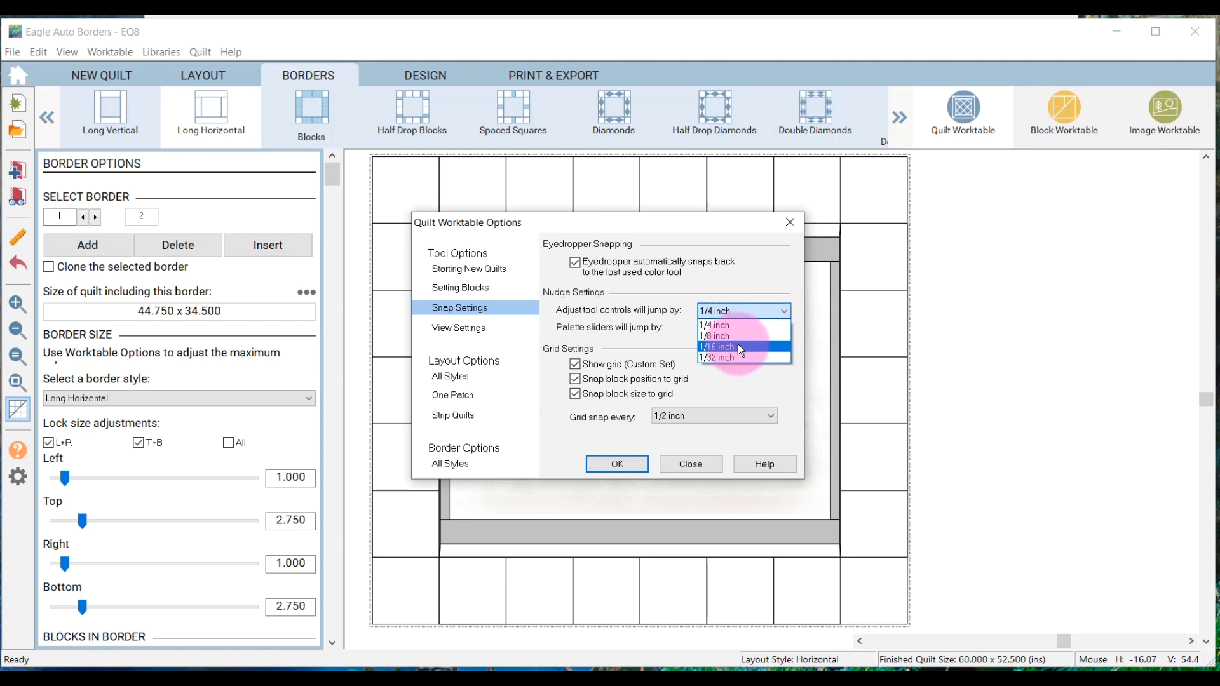
left_click(732, 337)
left_click(785, 330)
left_click(747, 355)
left_click(618, 464)
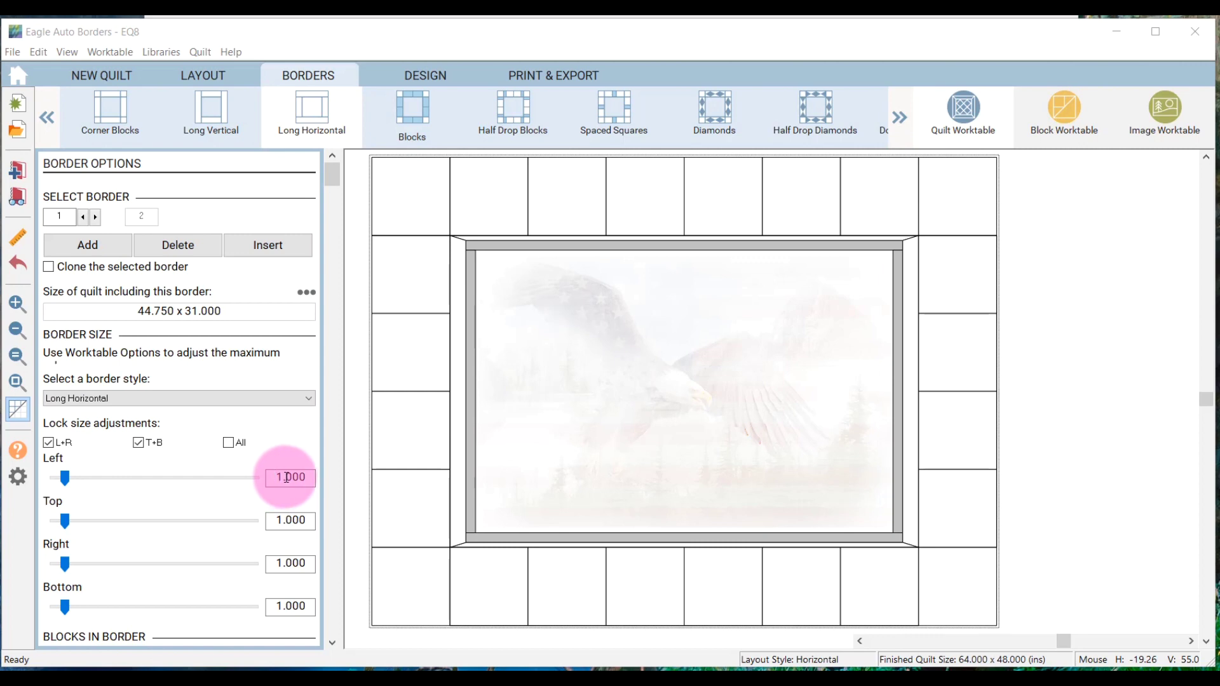
Set the inner border's left and right widths to 2.625 and its top and bottom widths to 1.5
left_click_drag(277, 477, 325, 476)
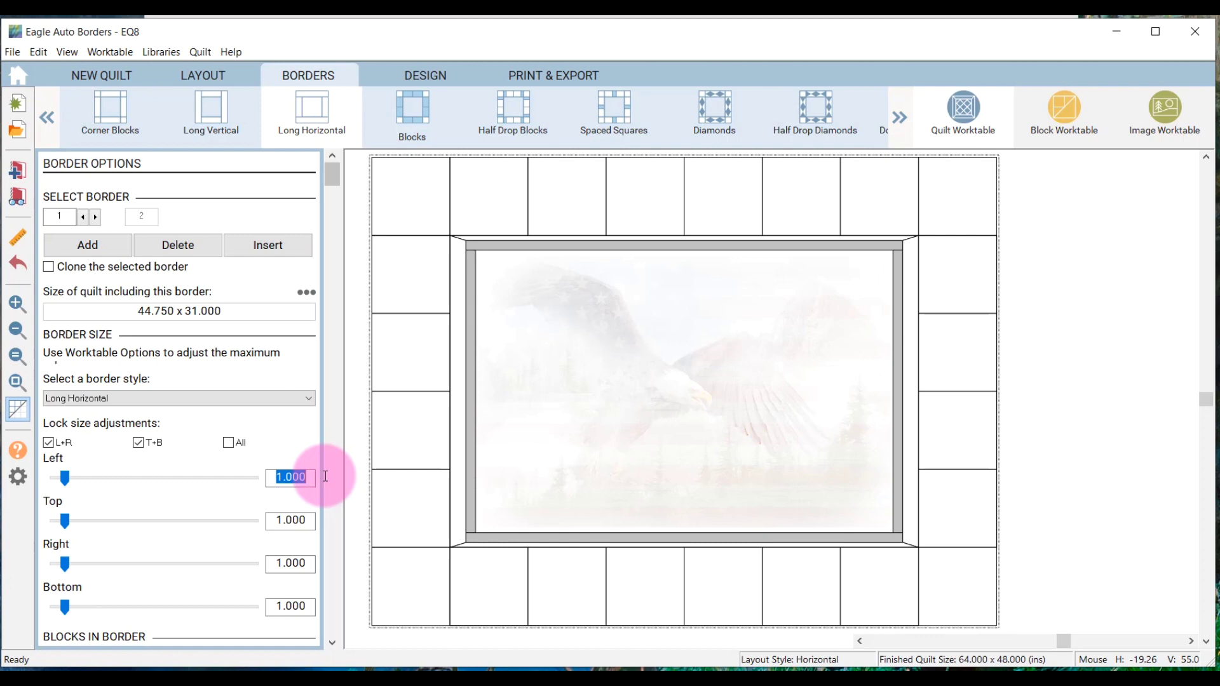
type("2.6")
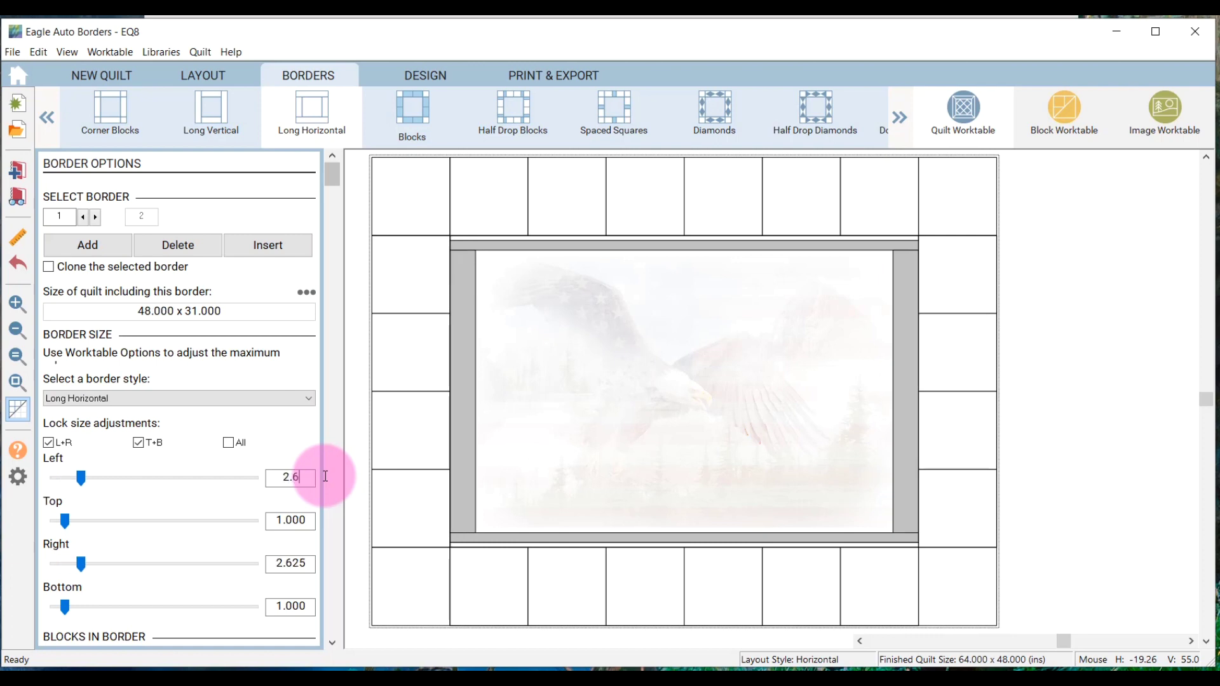
type("25")
key("Tab")
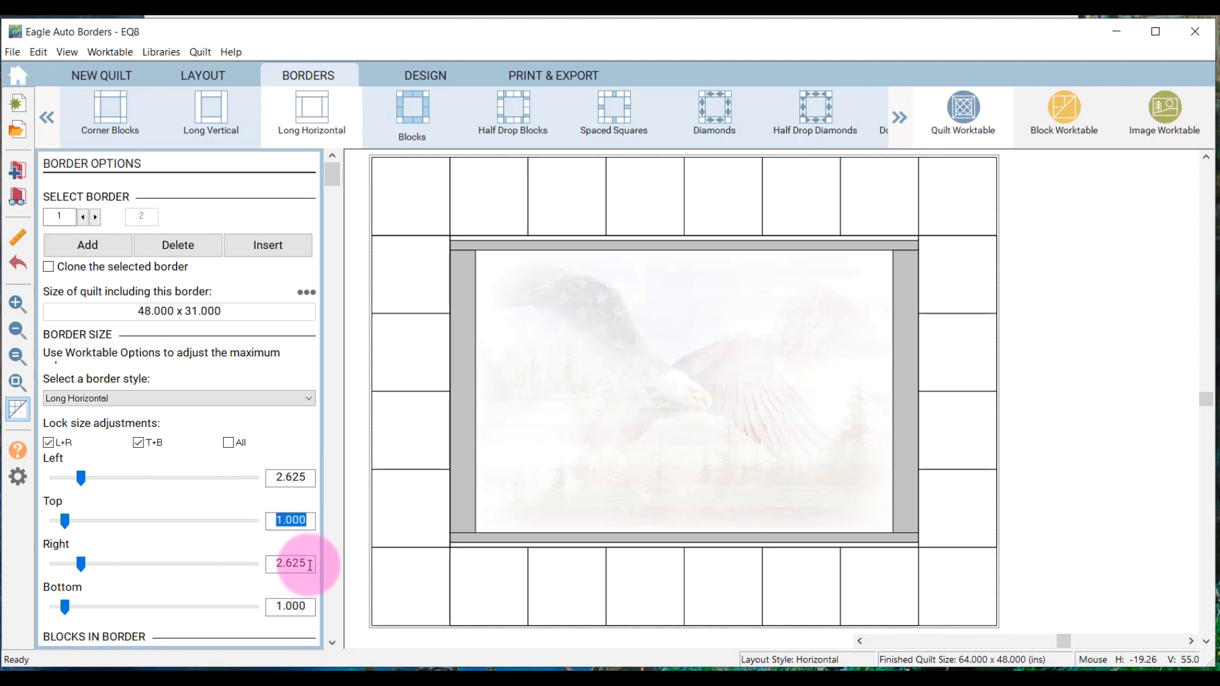
type("1.5")
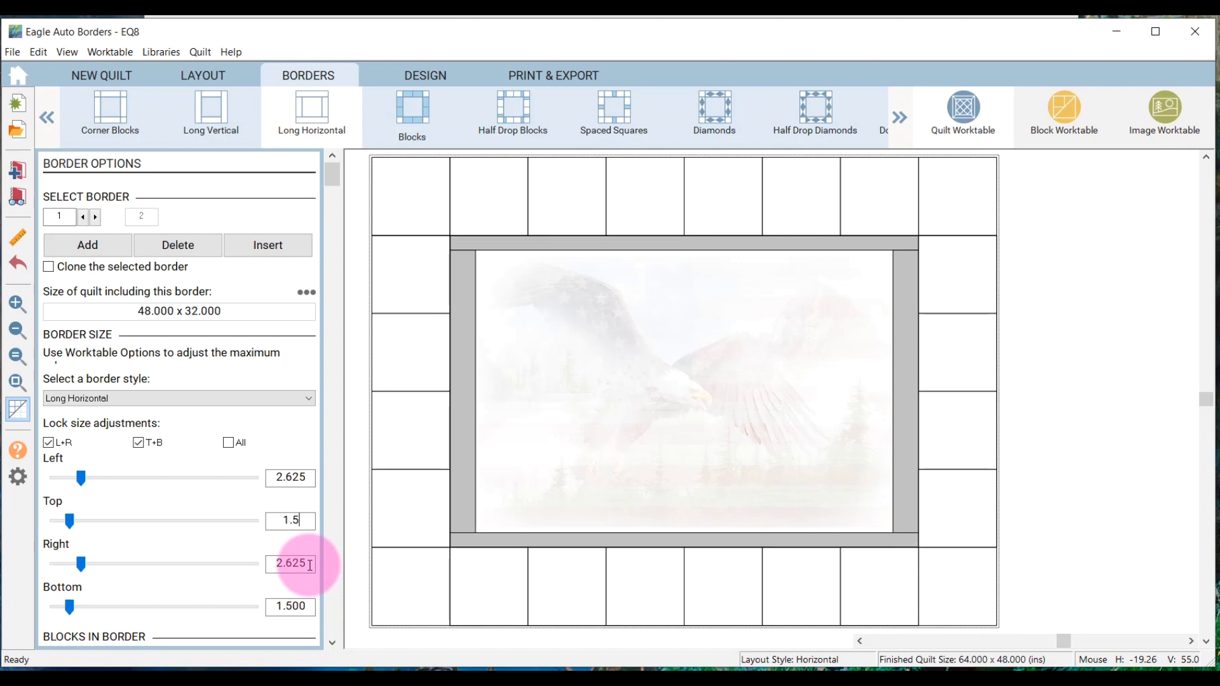
key("Tab")
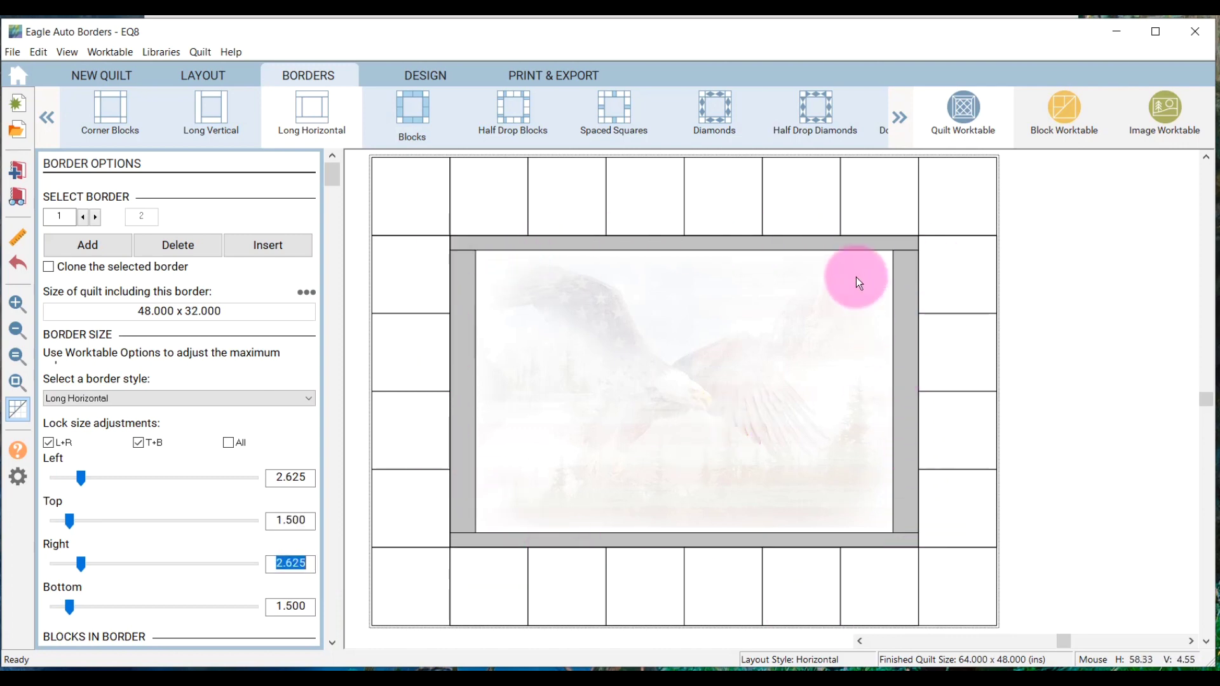
Apply the selected blue and cream Checked auto border to the outer border blocks
left_click(425, 77)
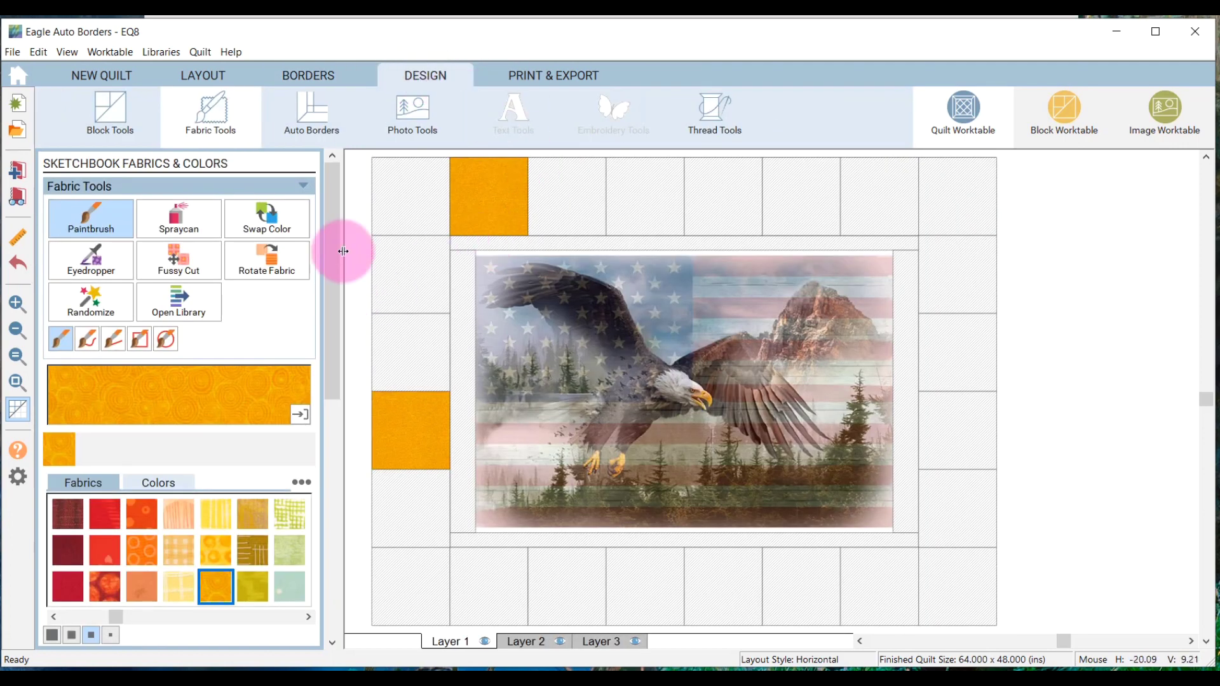
left_click(308, 113)
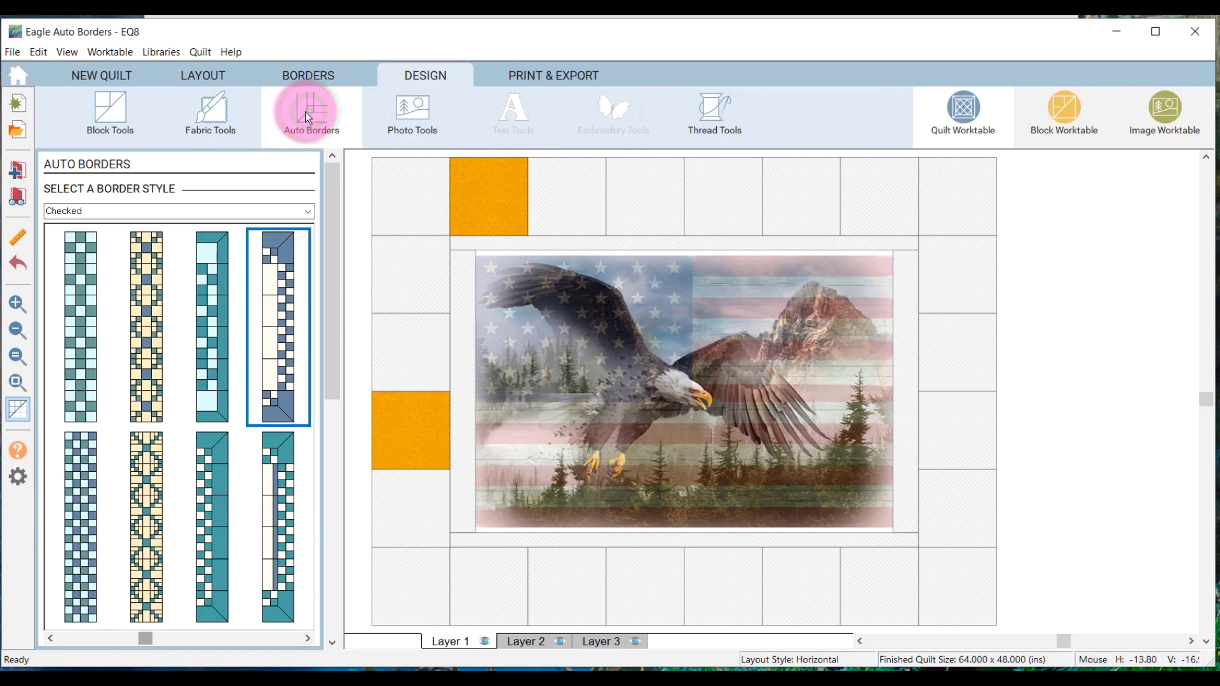
left_click(410, 204)
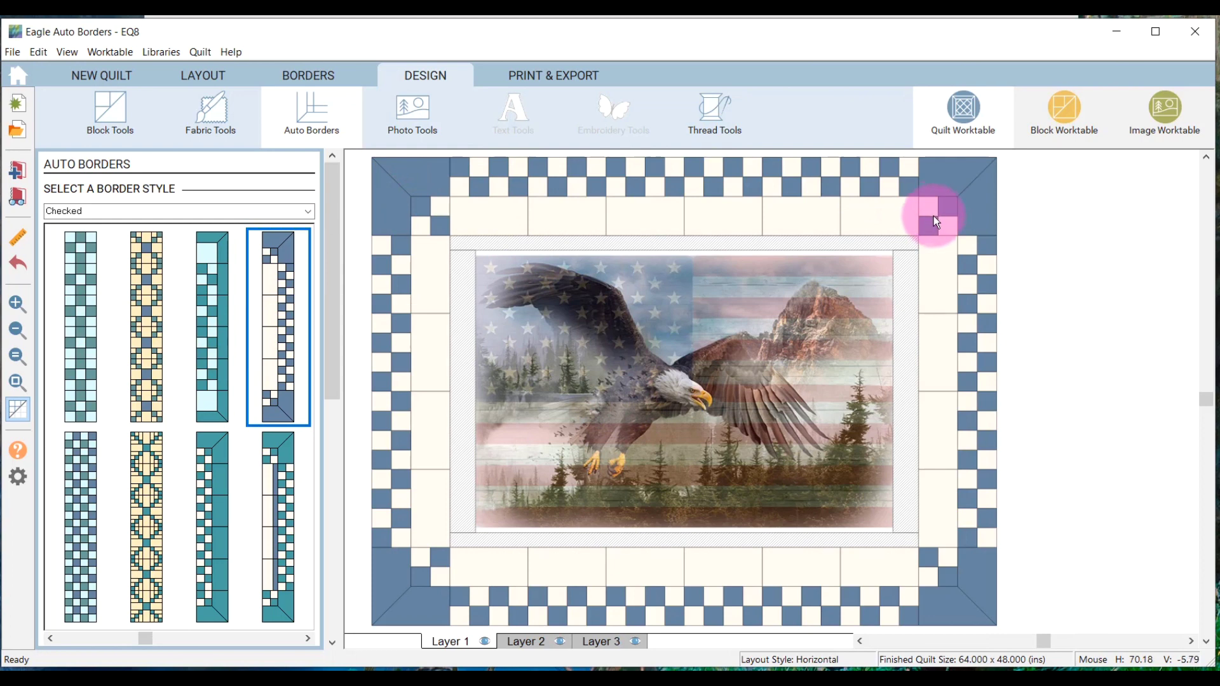
Check the print sizes of one top block and one left block in the checked outer border
left_click(515, 77)
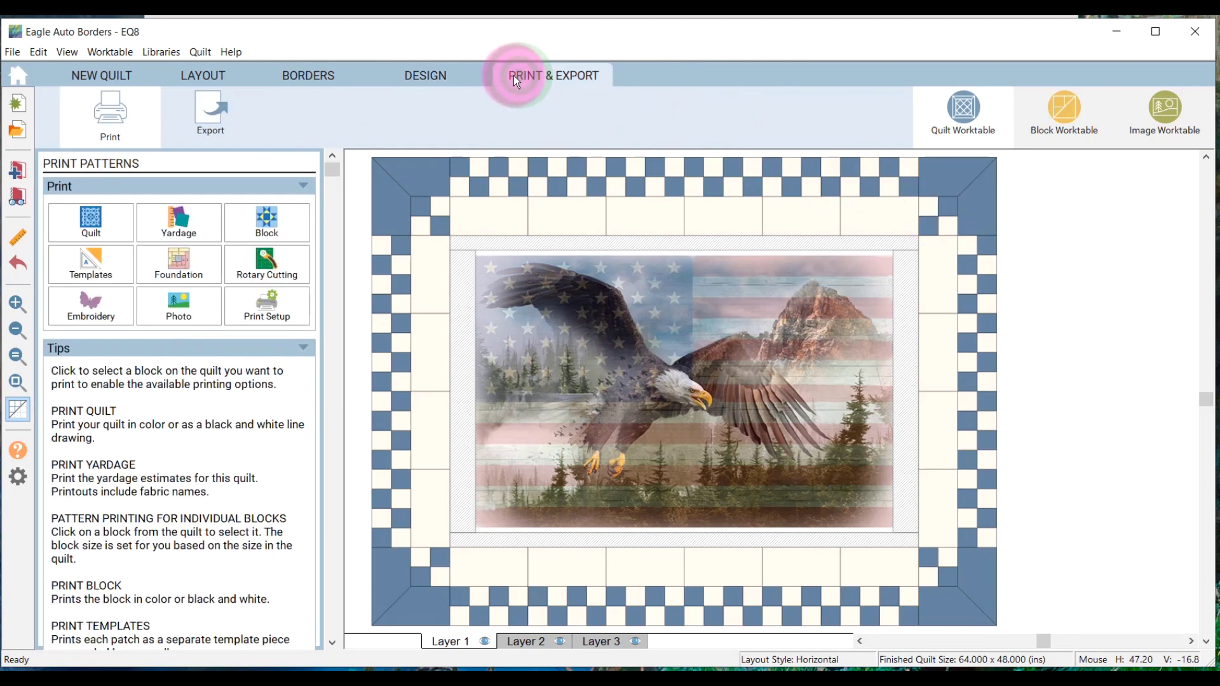
left_click(490, 195)
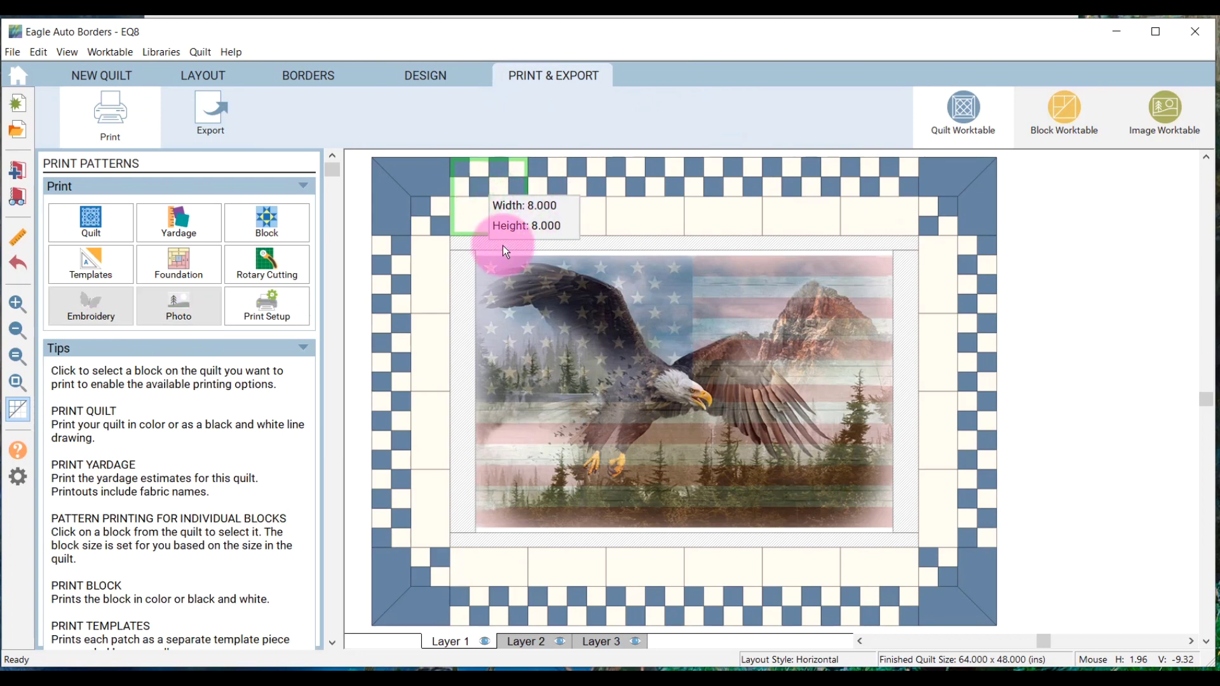
left_click(425, 288)
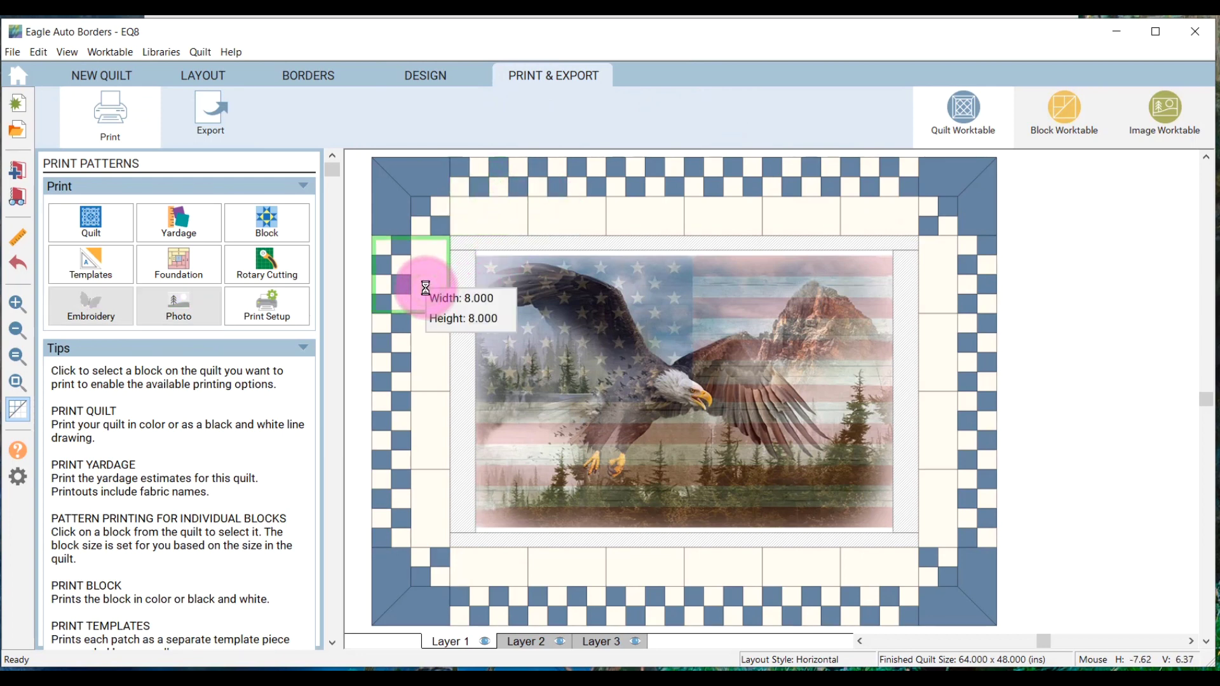
Paint the top and left strips of the inner border with the orange fabric
left_click(420, 78)
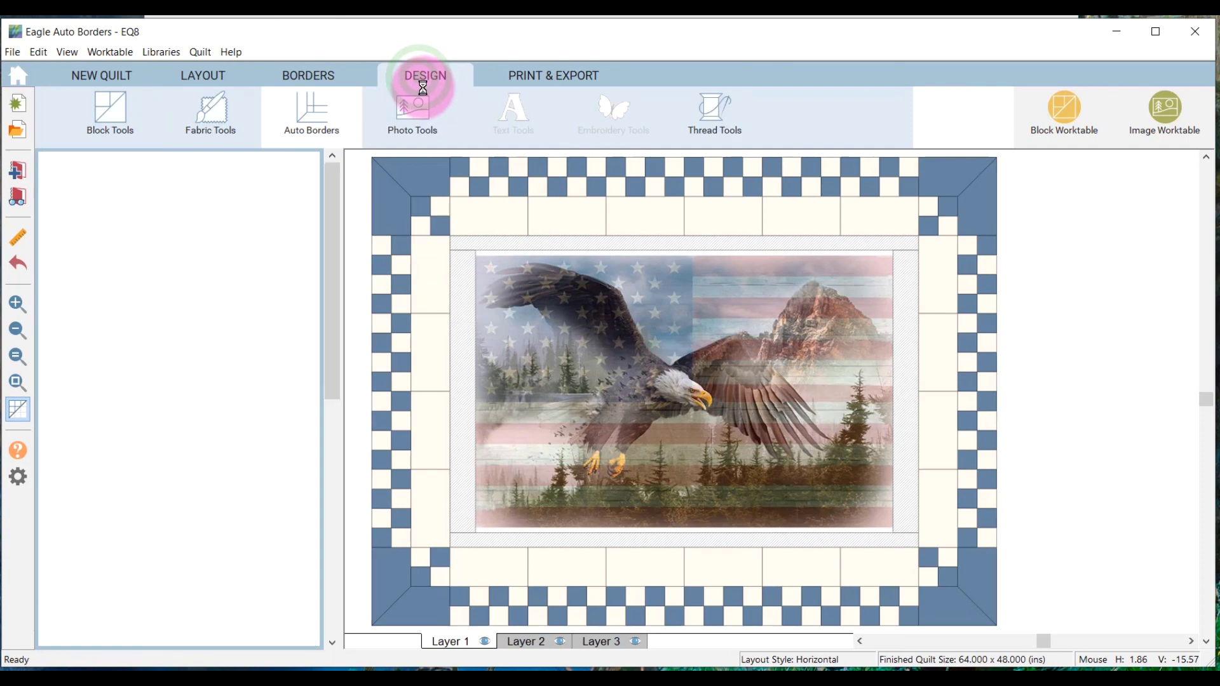
left_click(218, 108)
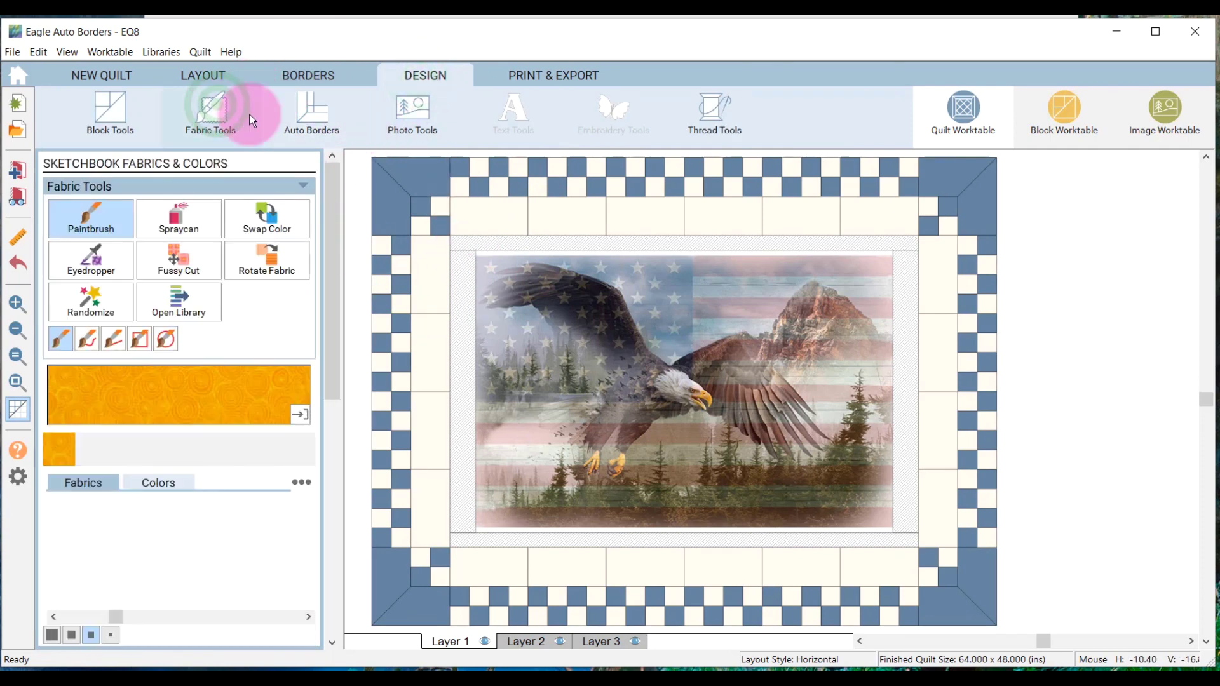
left_click(586, 242)
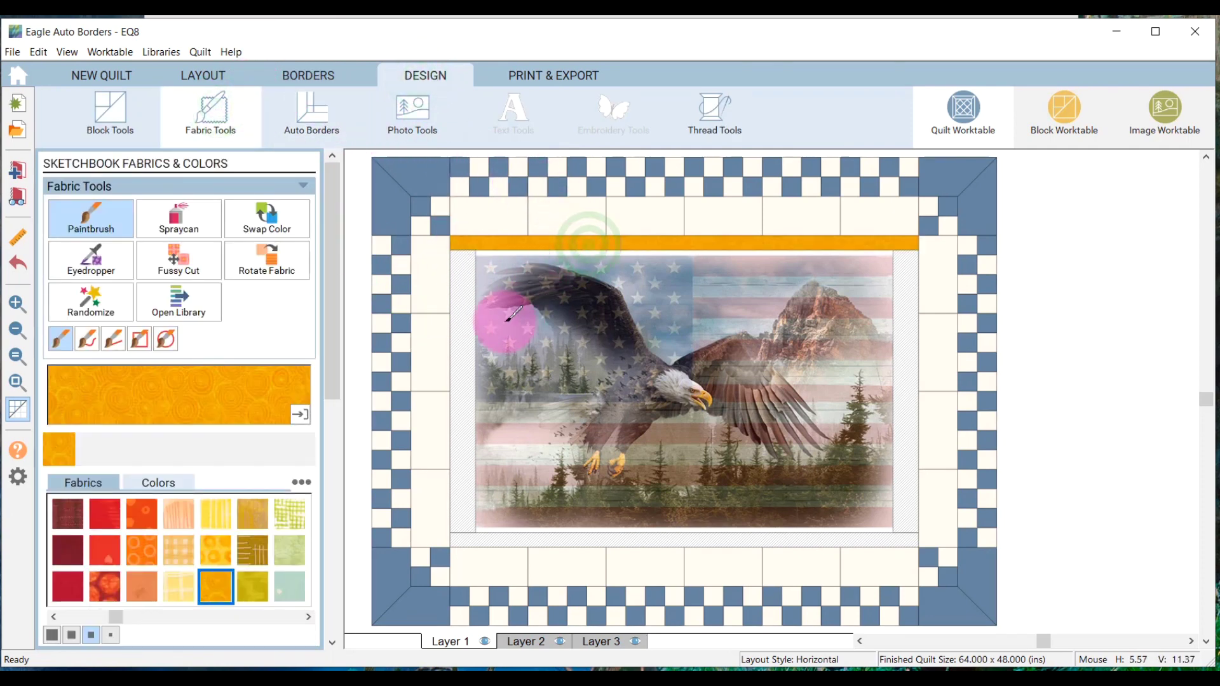
left_click(467, 347)
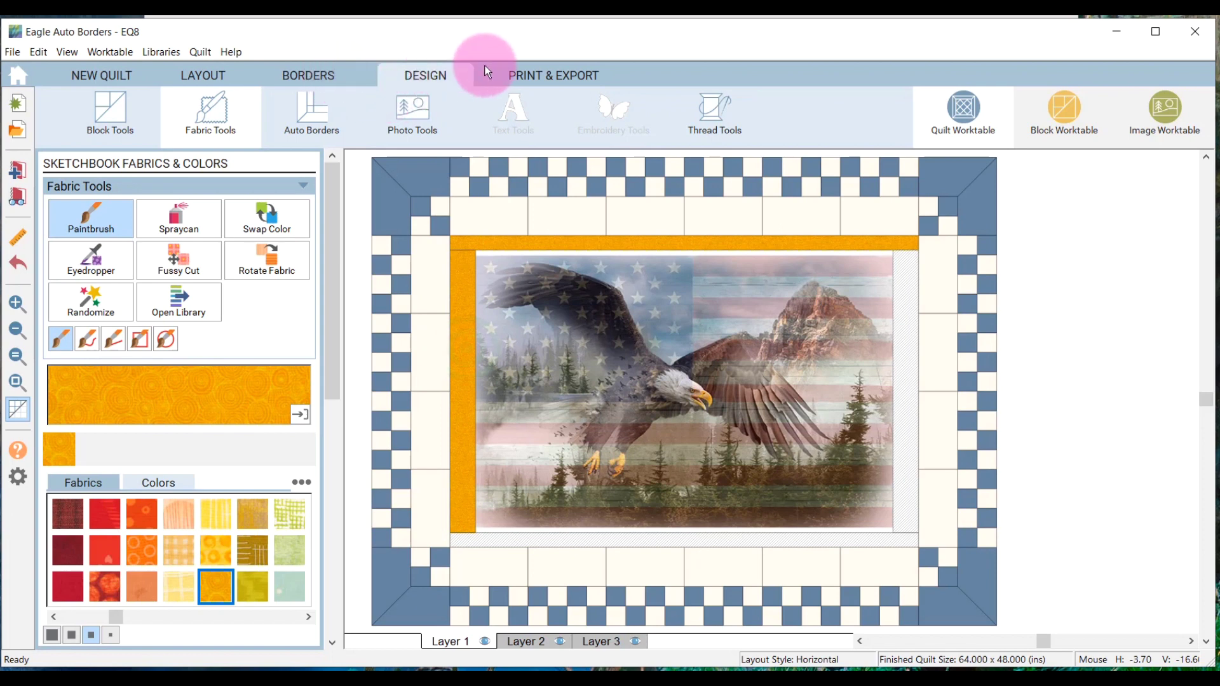
Check the print sizes of the inner border's orange top and left strips
left_click(542, 75)
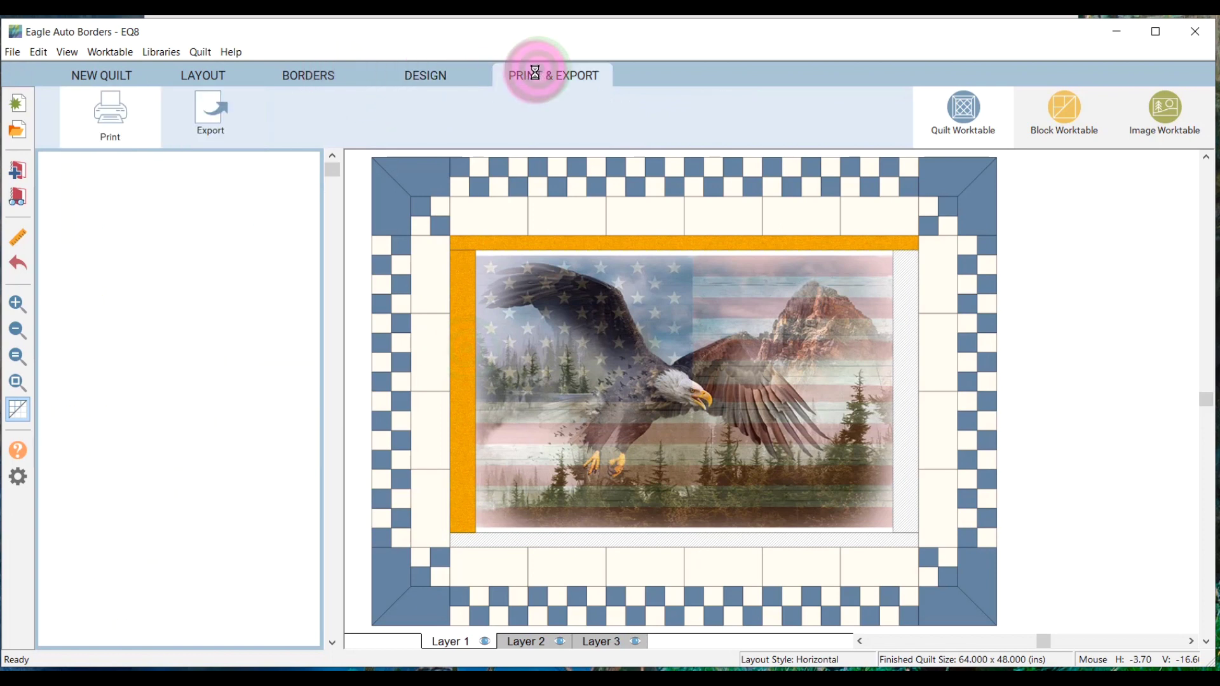
left_click(600, 246)
left_click(637, 277)
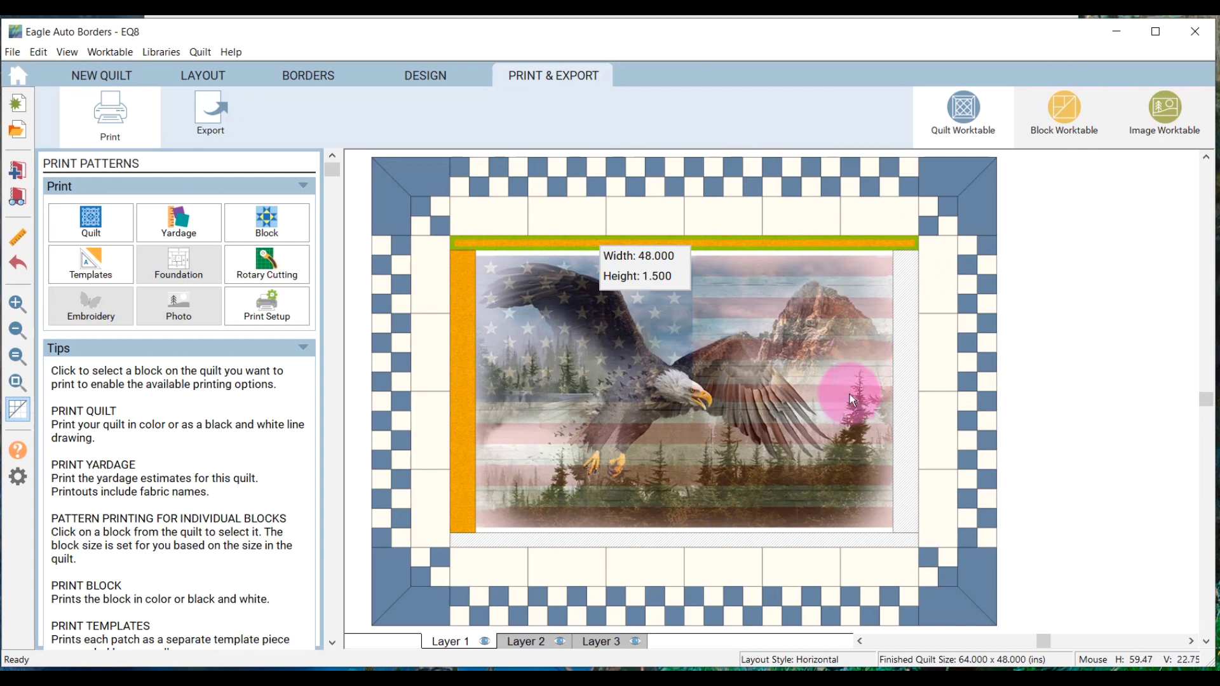
left_click(459, 365)
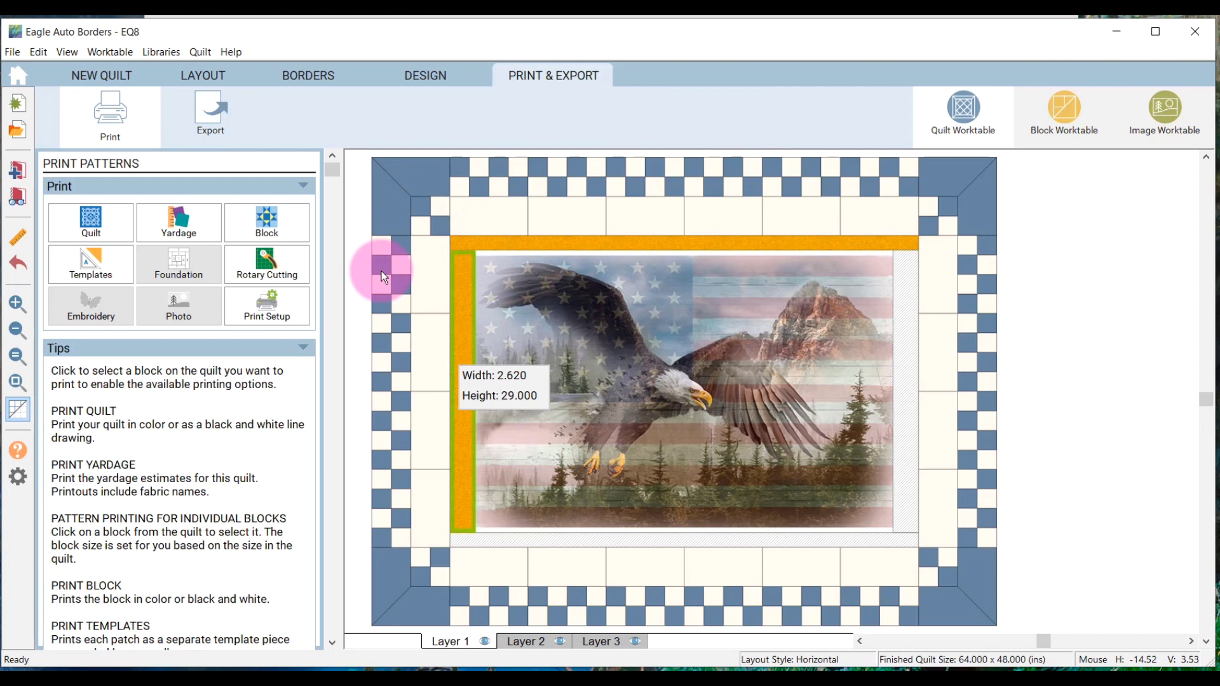
Paint all four strips of the inner border with the solid dark red color
left_click(422, 75)
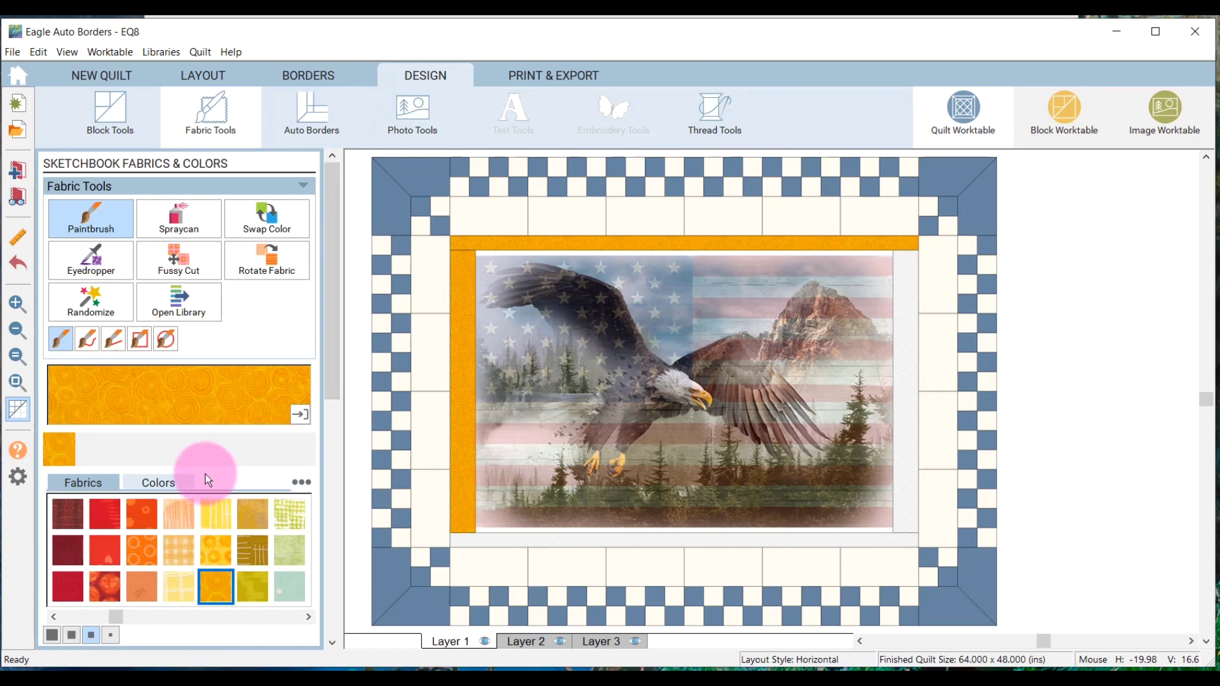
left_click(177, 484)
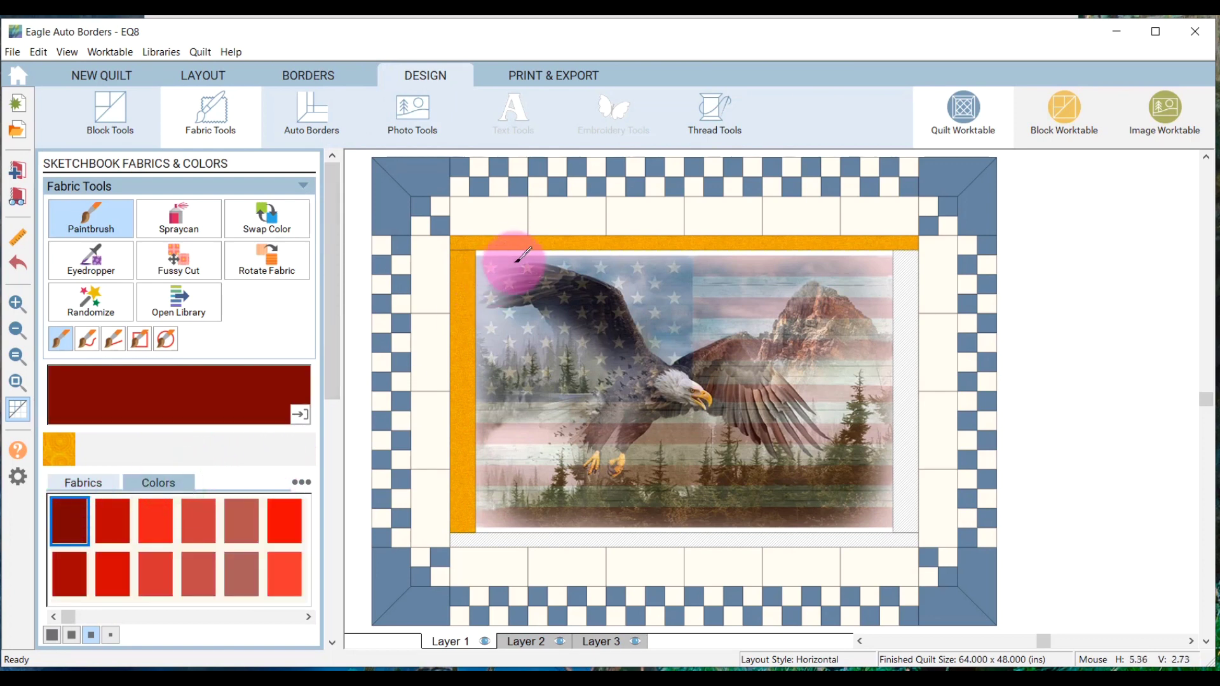
left_click(500, 243)
left_click(463, 331)
left_click(587, 537)
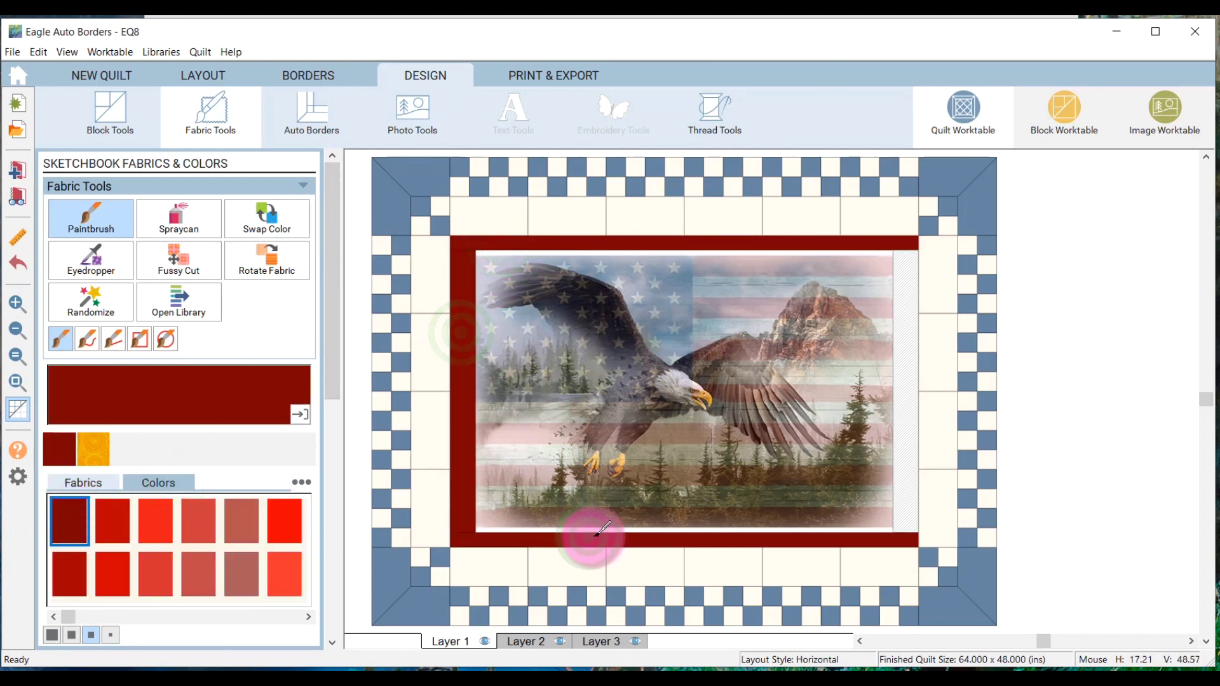
left_click(902, 462)
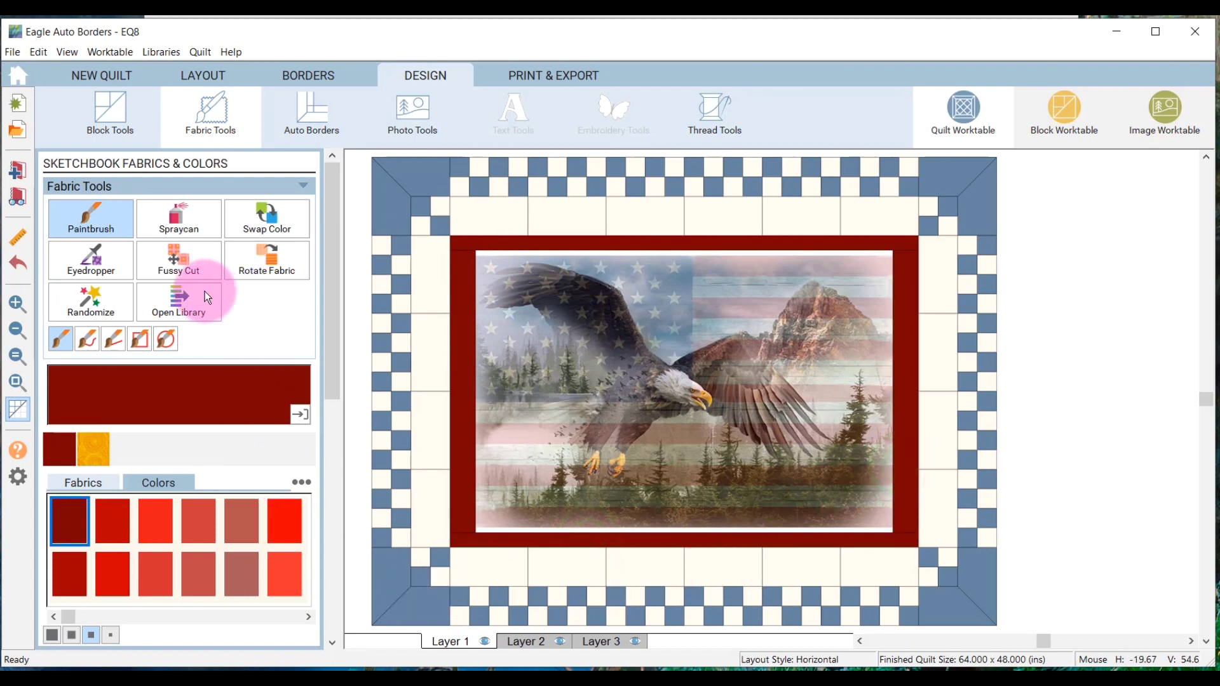
Swap the medium blue throughout the outer border for the solid dark navy color
left_click(260, 618)
left_click(267, 616)
left_click(268, 615)
left_click(269, 615)
left_click(269, 616)
left_click(280, 616)
left_click(284, 616)
left_click(285, 616)
left_click(285, 616)
left_click(285, 617)
left_click(285, 617)
left_click(286, 617)
left_click(286, 616)
left_click(286, 617)
left_click(286, 616)
left_click(286, 617)
left_click(286, 616)
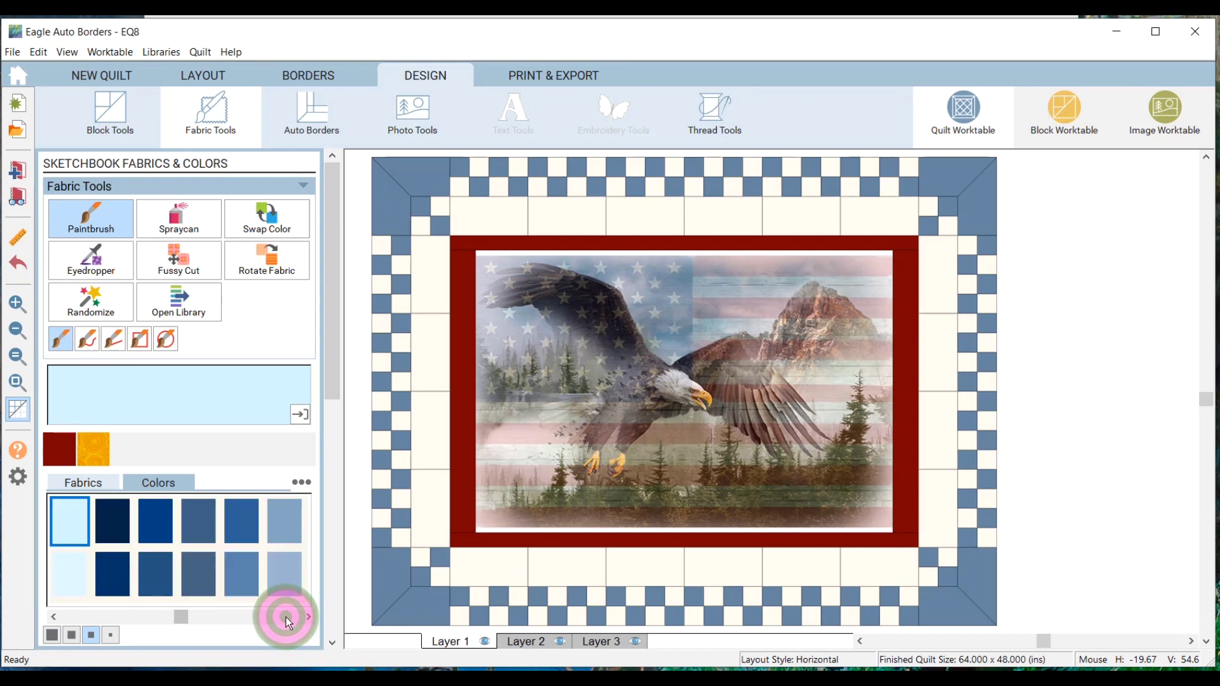
left_click(115, 522)
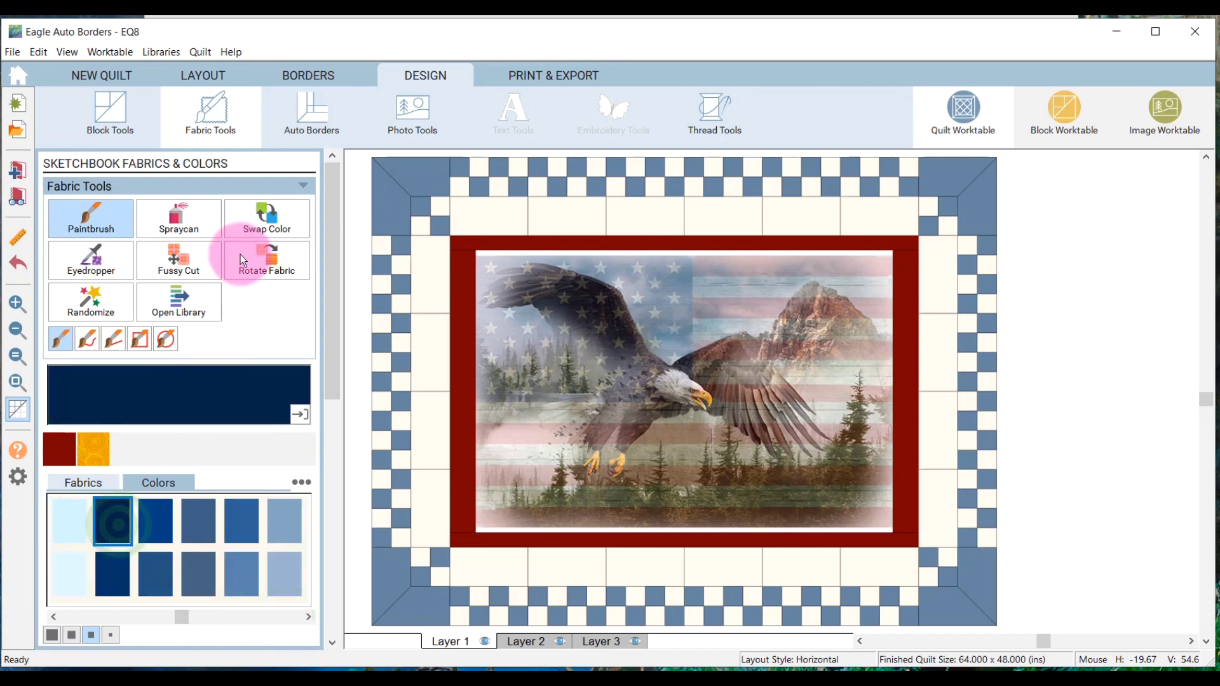
left_click(265, 223)
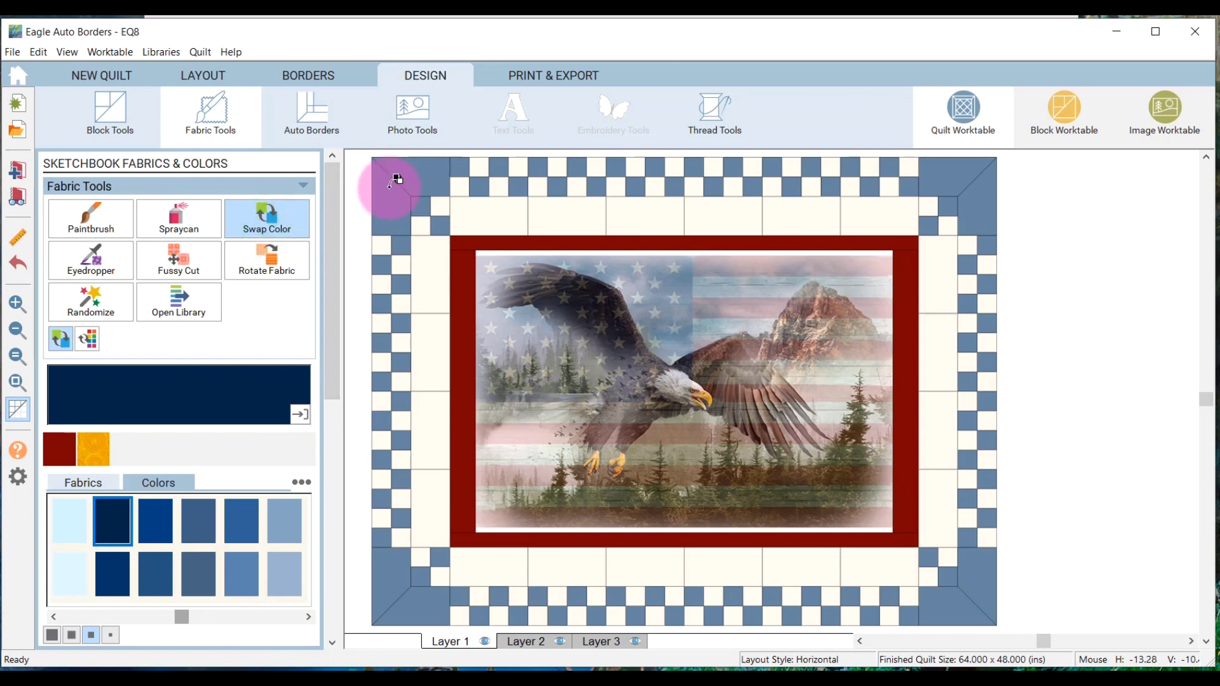
left_click(394, 181)
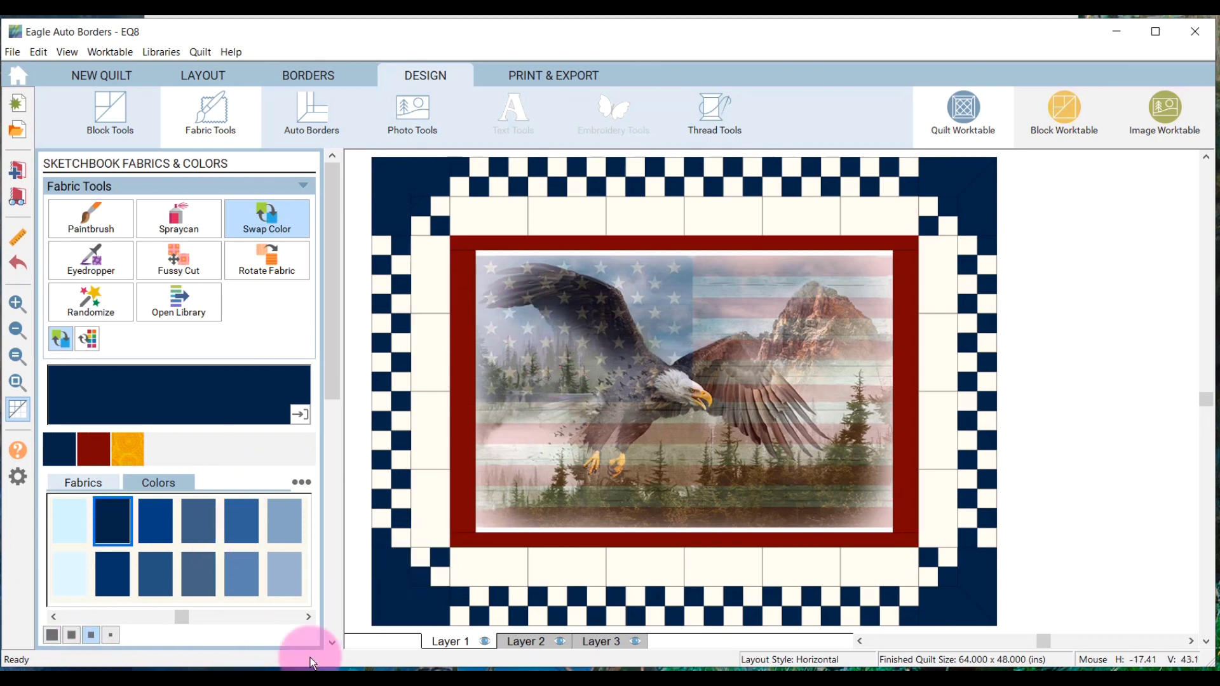
Swap the cream in the outer border for solid white
left_click(283, 621)
left_click(188, 619)
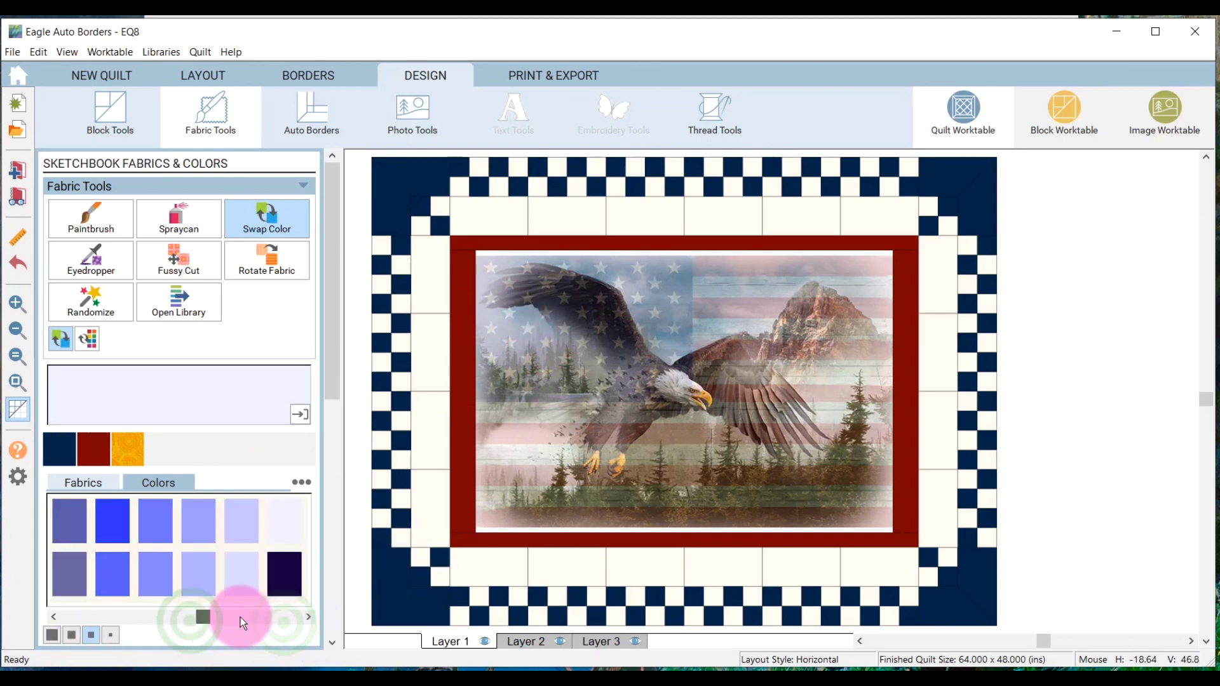
left_click(286, 620)
left_click(299, 619)
left_click(197, 580)
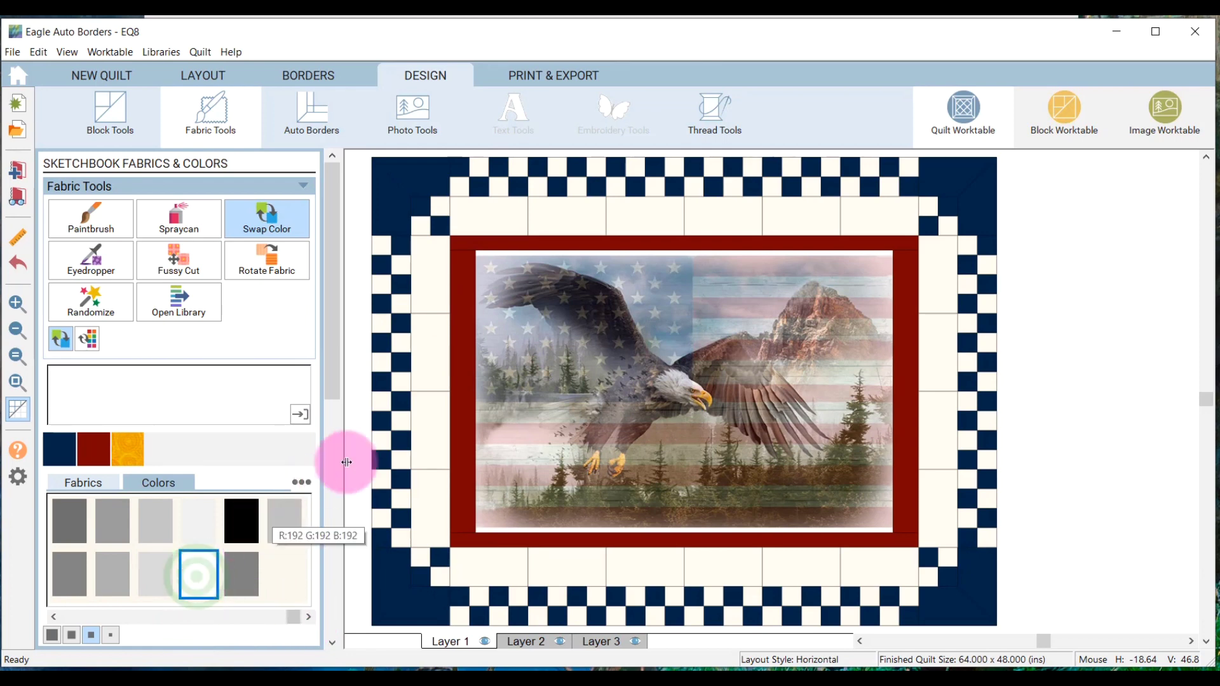
left_click(428, 353)
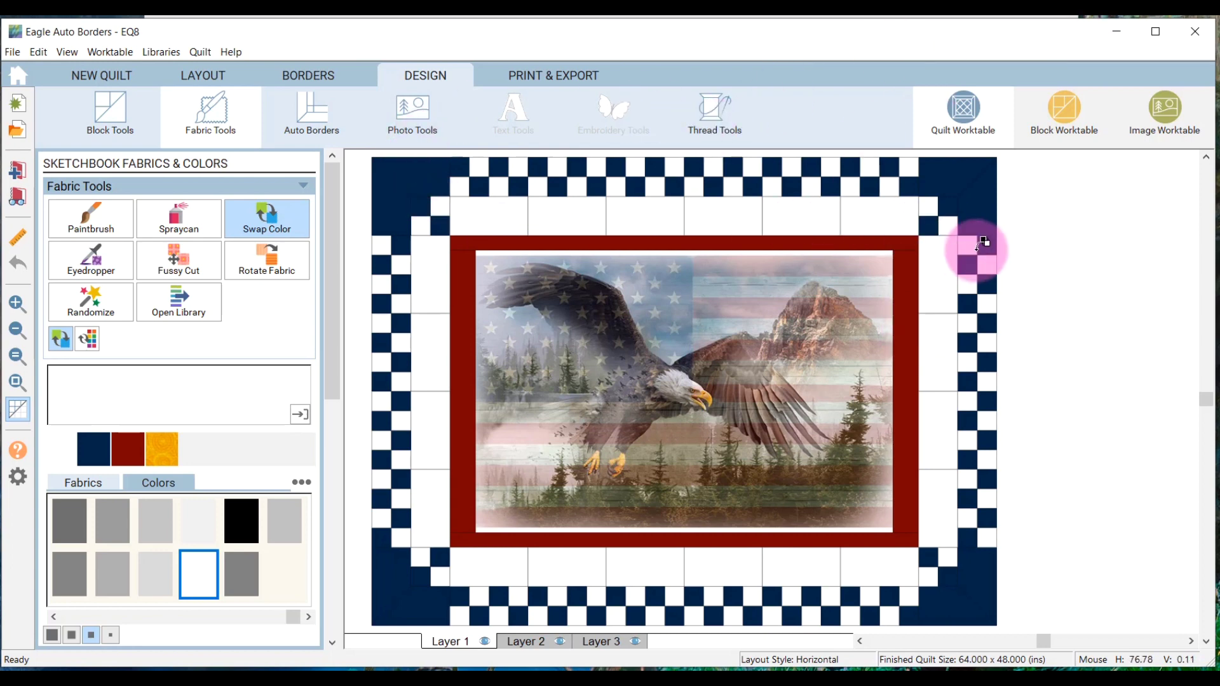
Apply the orange-and-brown pinwheel auto border from the Diamonds styles to the quilt's outer border
left_click(311, 117)
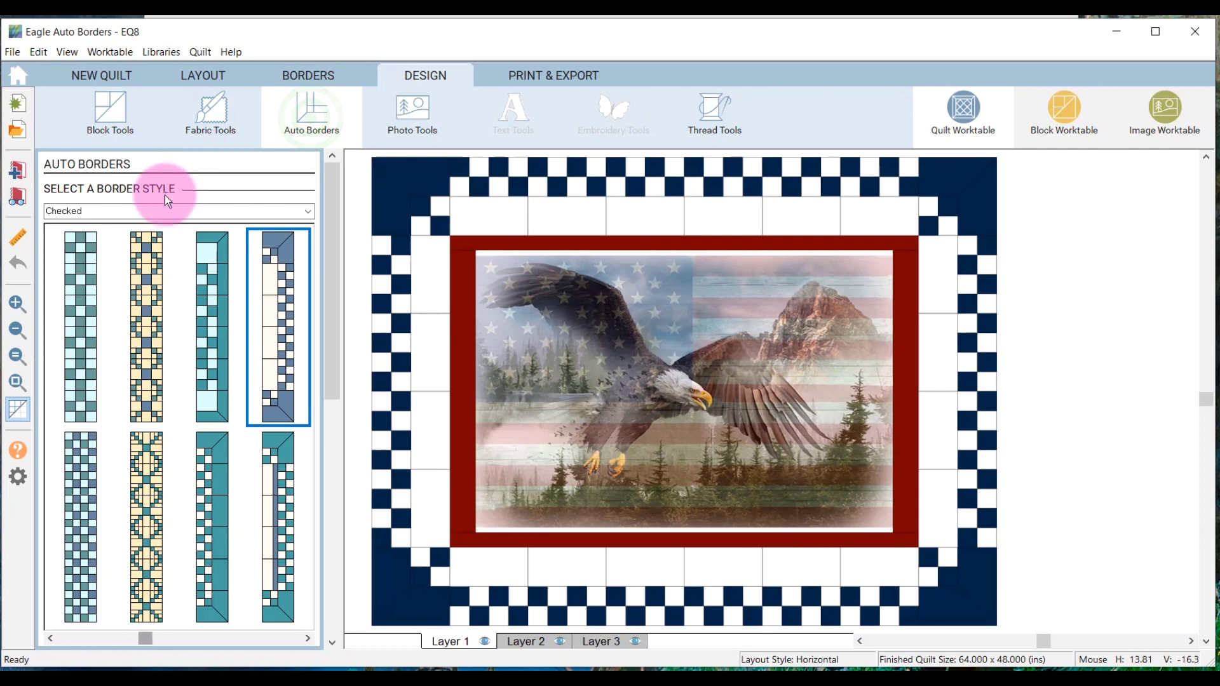
left_click(294, 207)
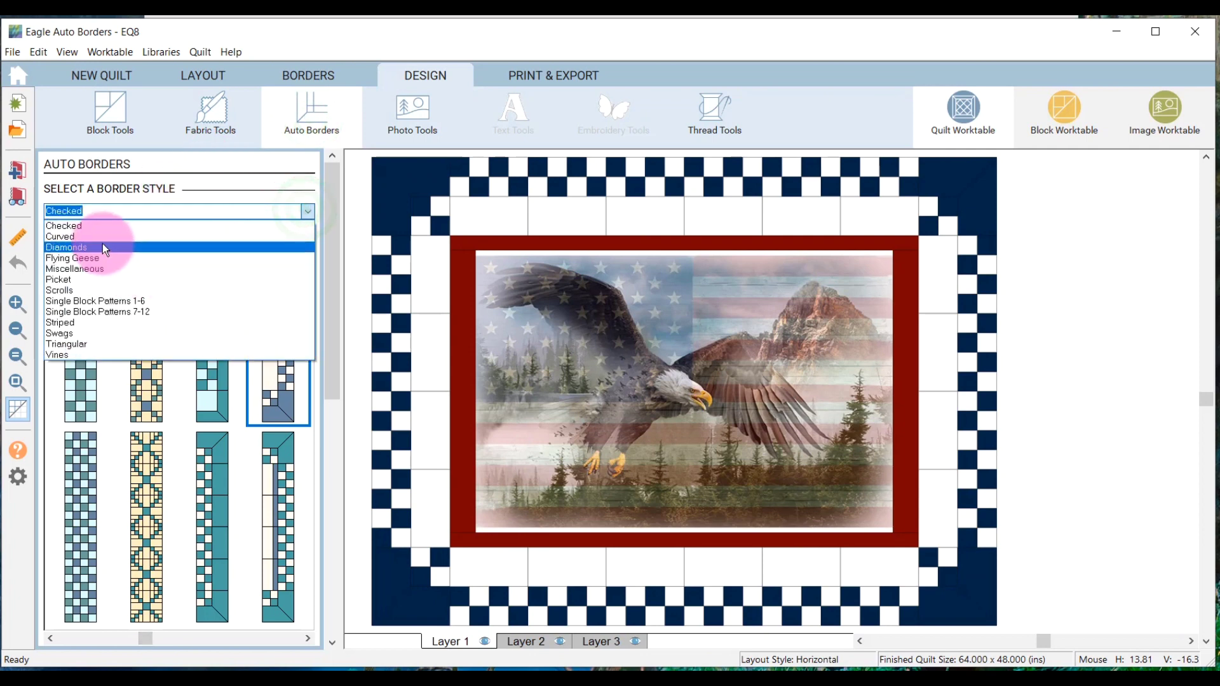
left_click(102, 242)
key("Down")
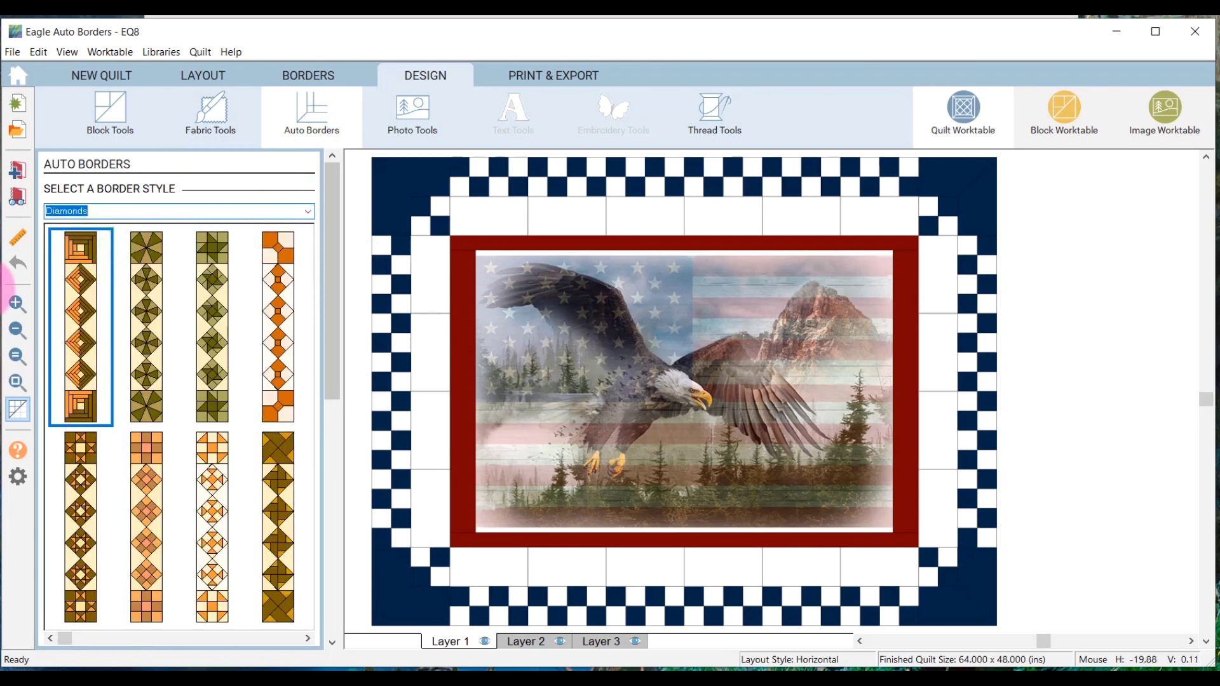
left_click(152, 355)
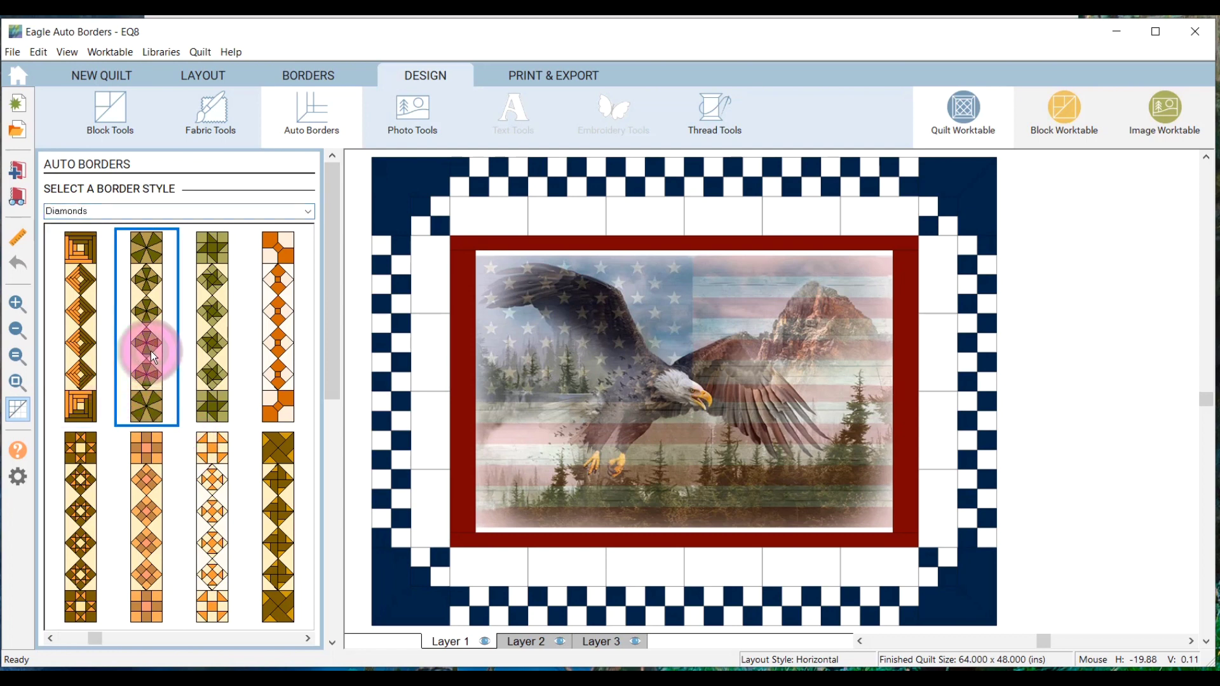
left_click(288, 639)
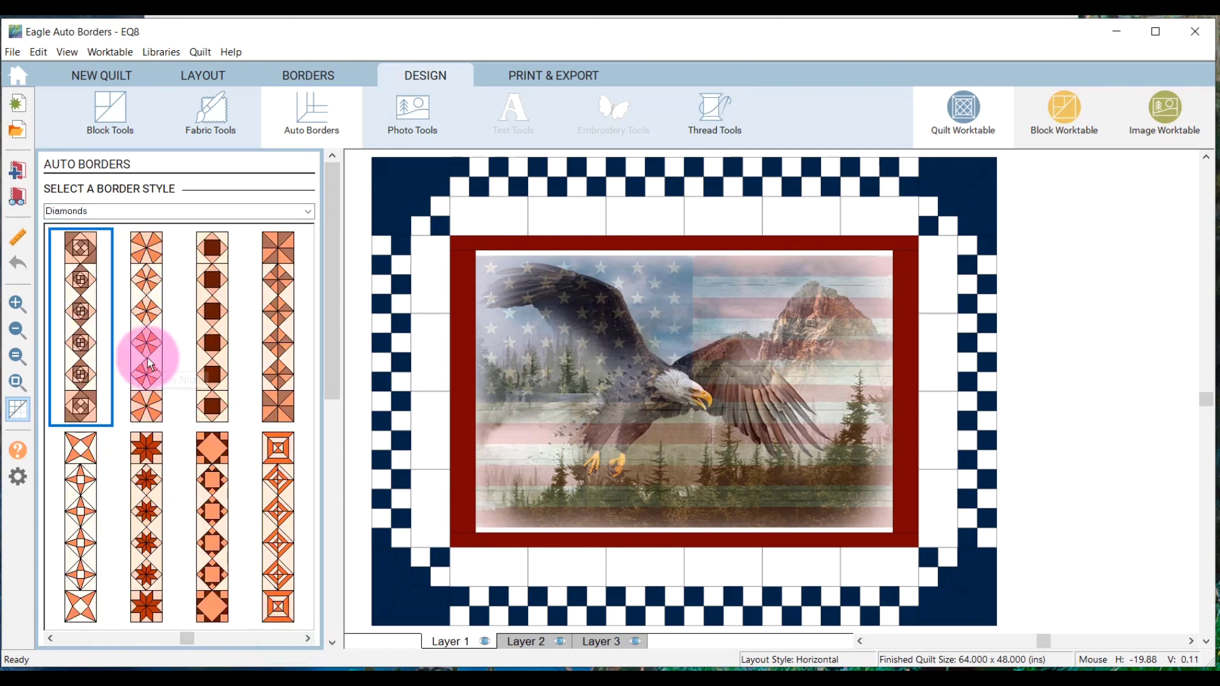
left_click(281, 314)
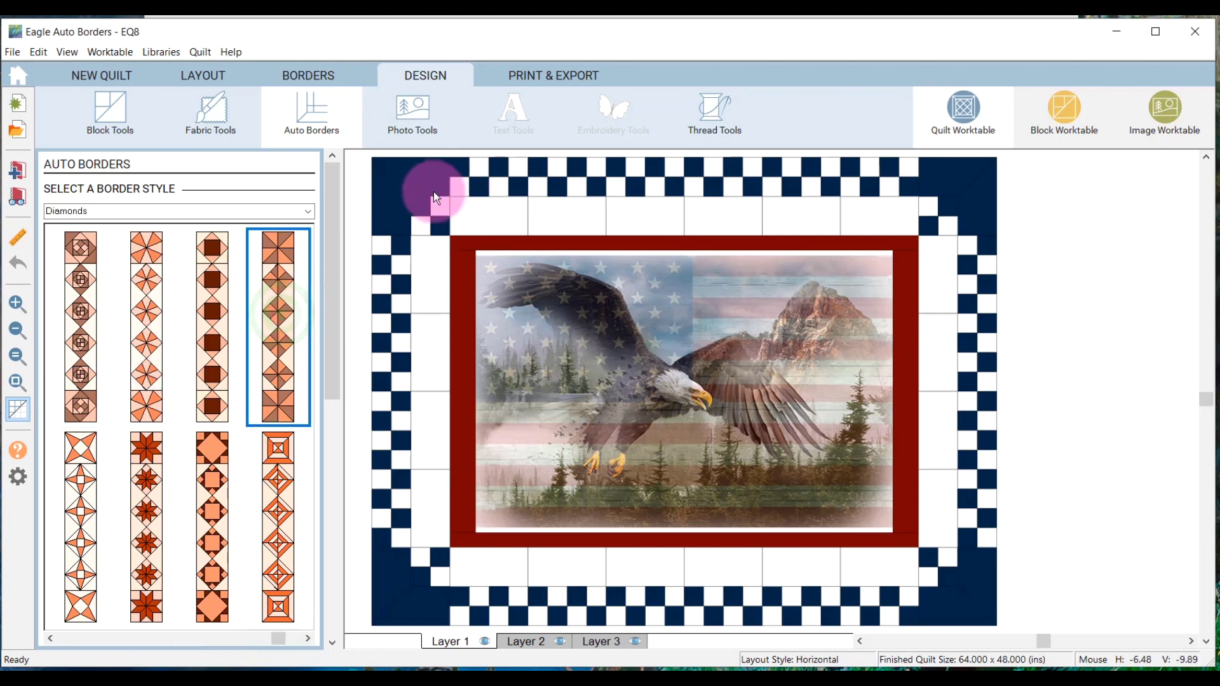
left_click(433, 192)
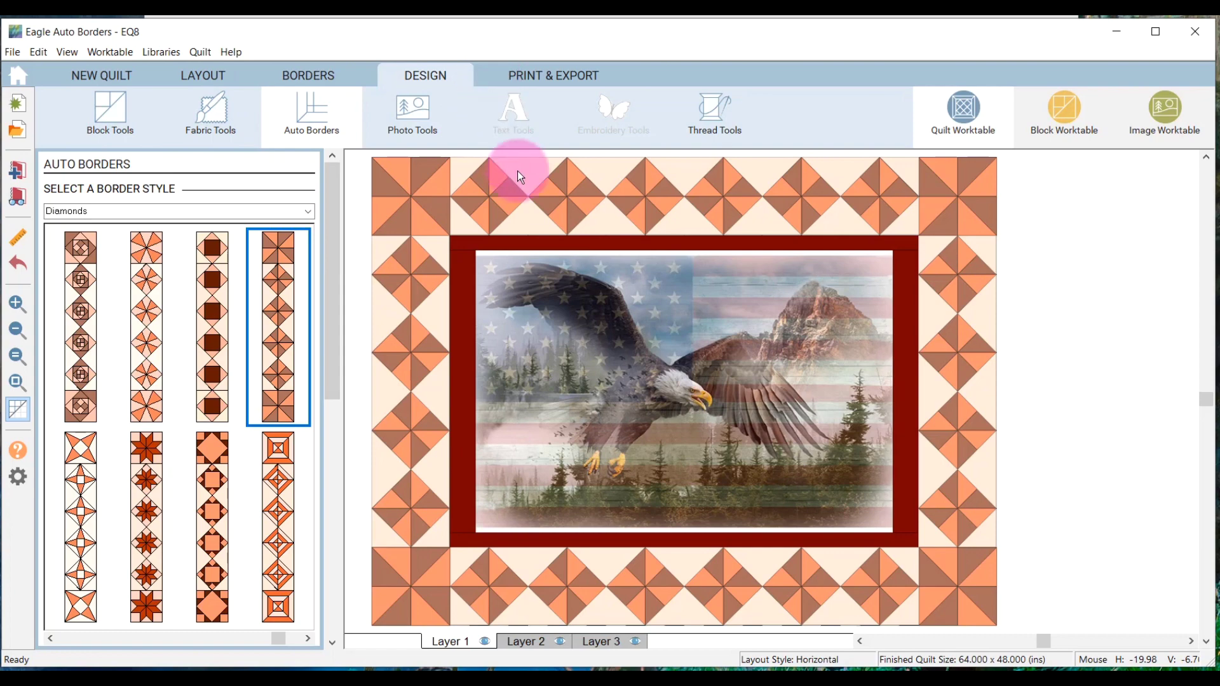
Examine the outer border's diamond layout and look through the available border layout styles up to Tile On Point
left_click(292, 74)
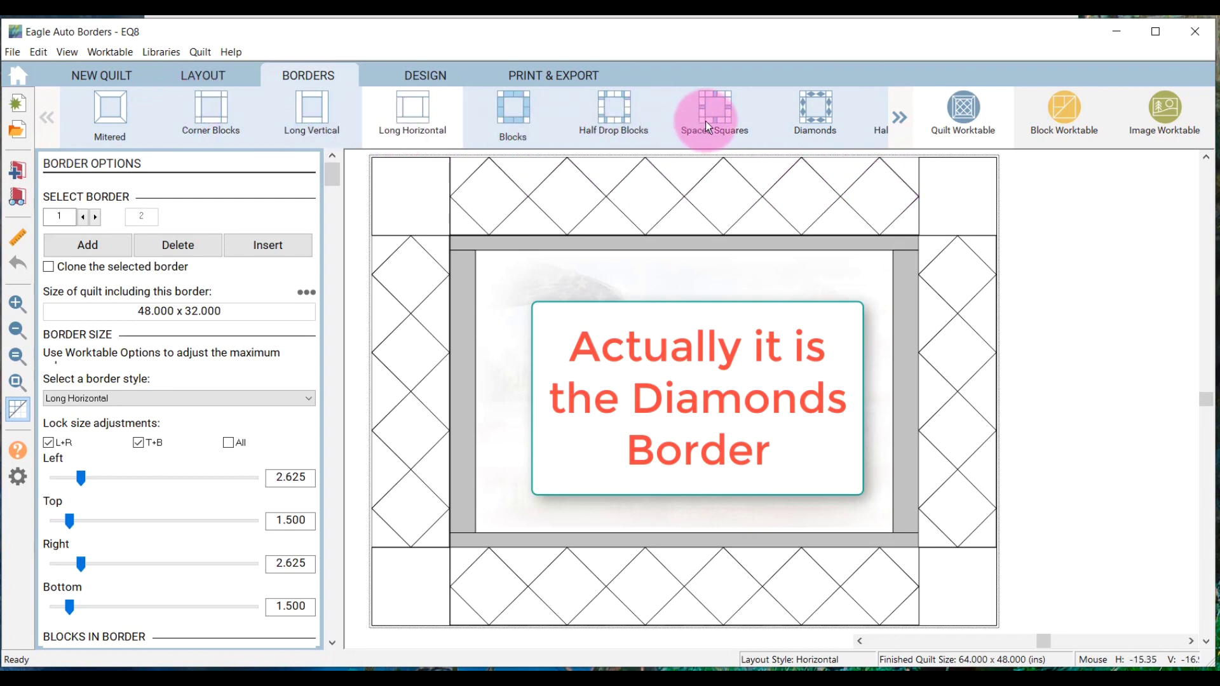
left_click(897, 117)
left_click(897, 117)
left_click(897, 117)
left_click(897, 117)
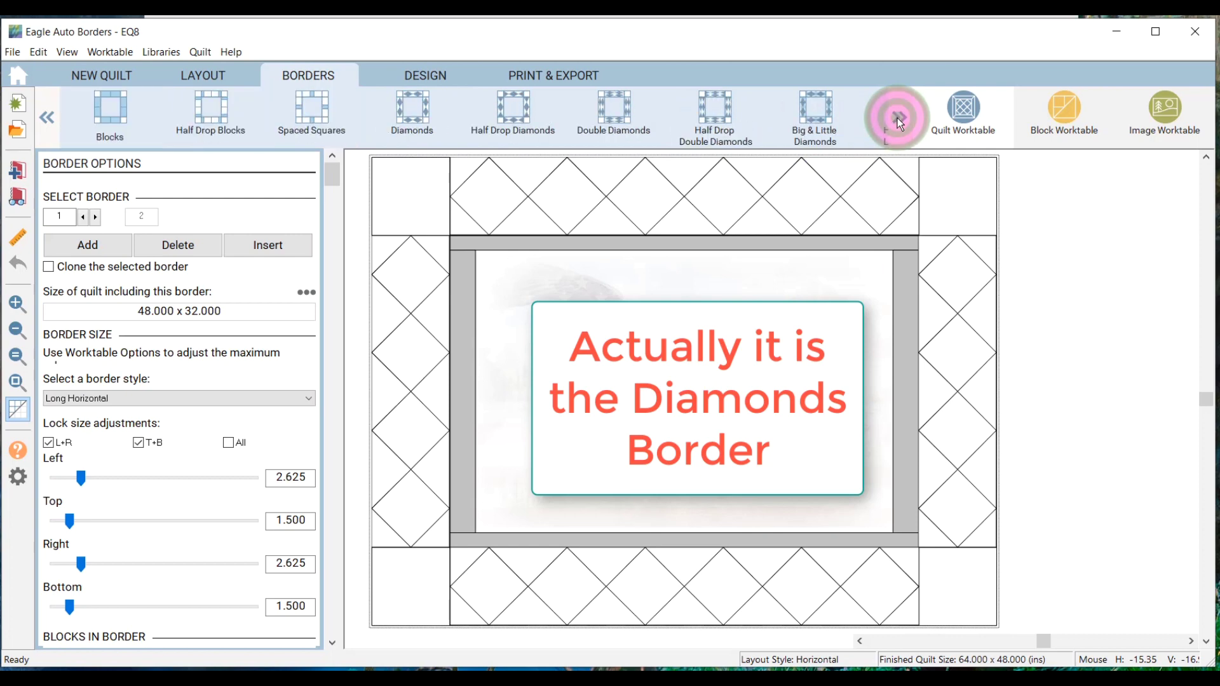
left_click(897, 117)
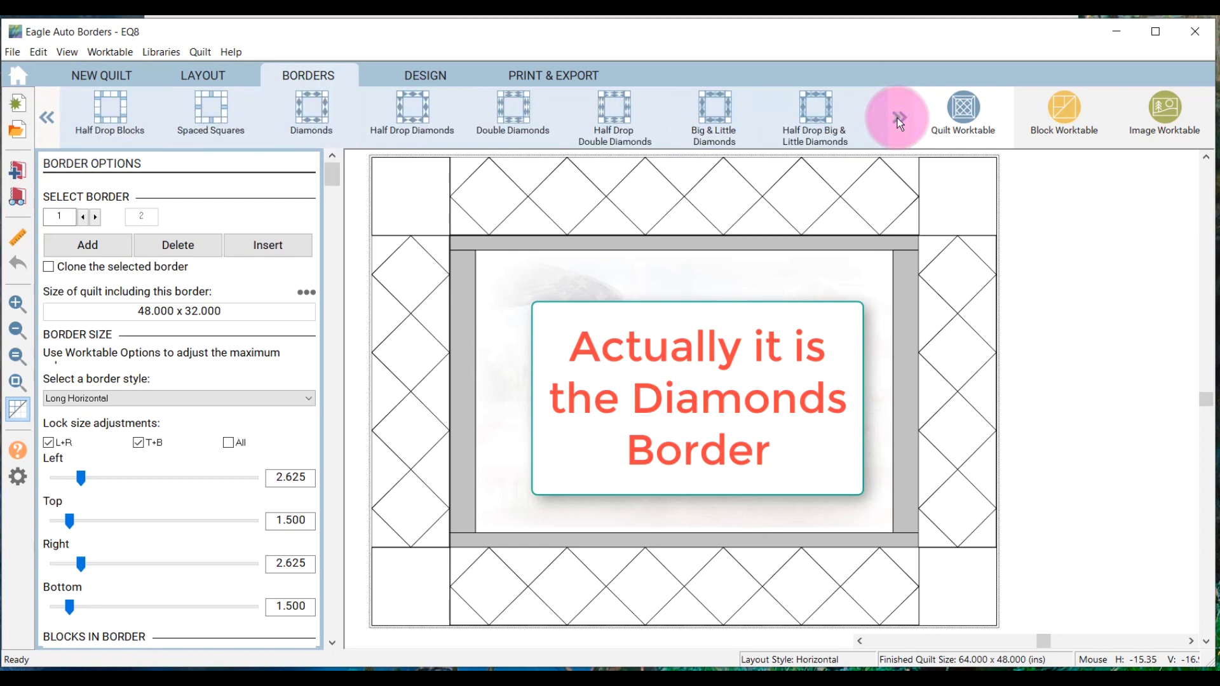
left_click(897, 117)
left_click(897, 117)
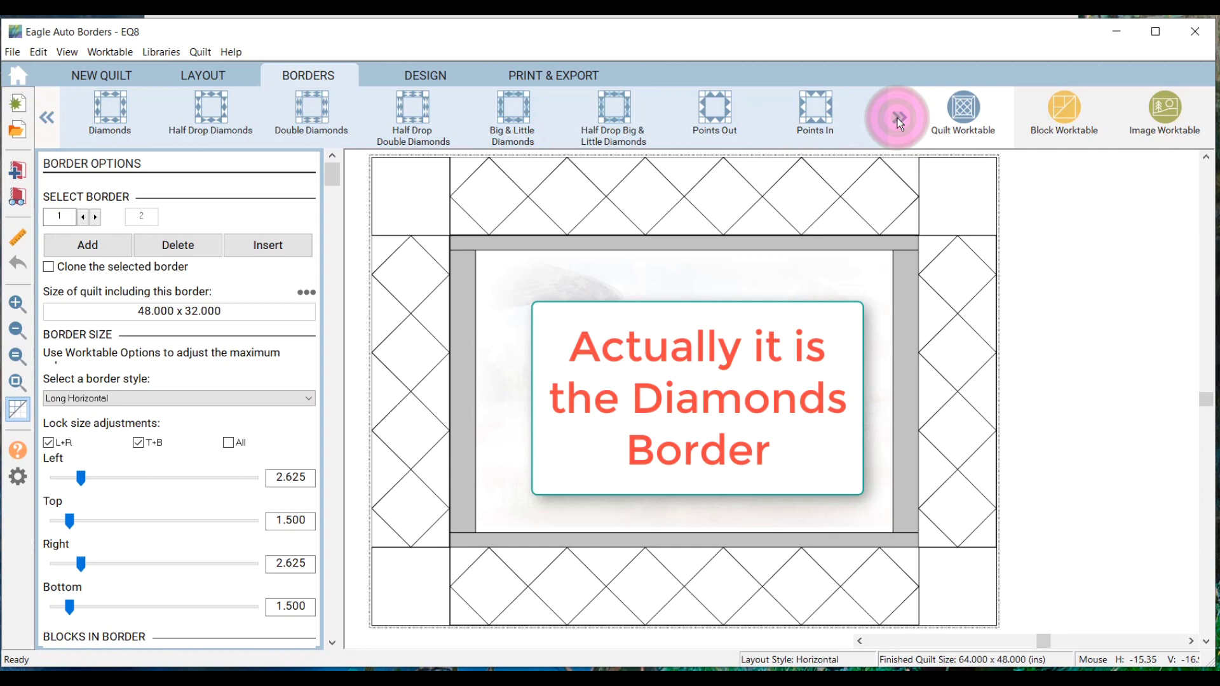
left_click(897, 116)
left_click(897, 117)
left_click(897, 116)
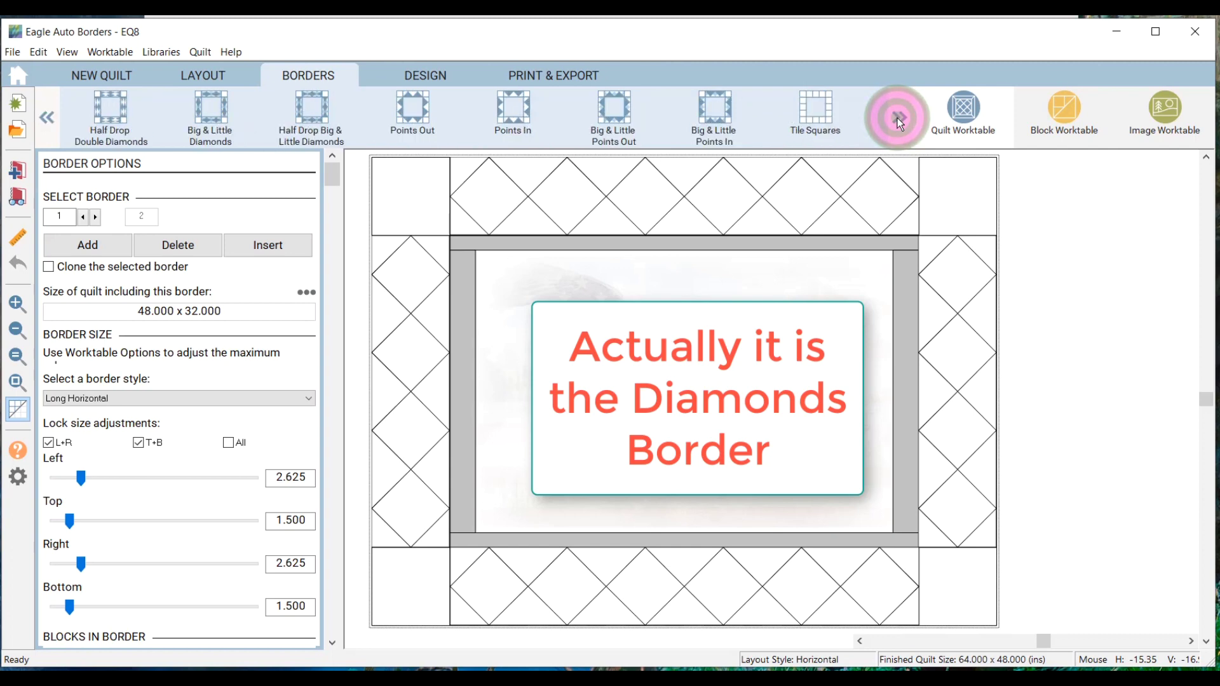
left_click(897, 117)
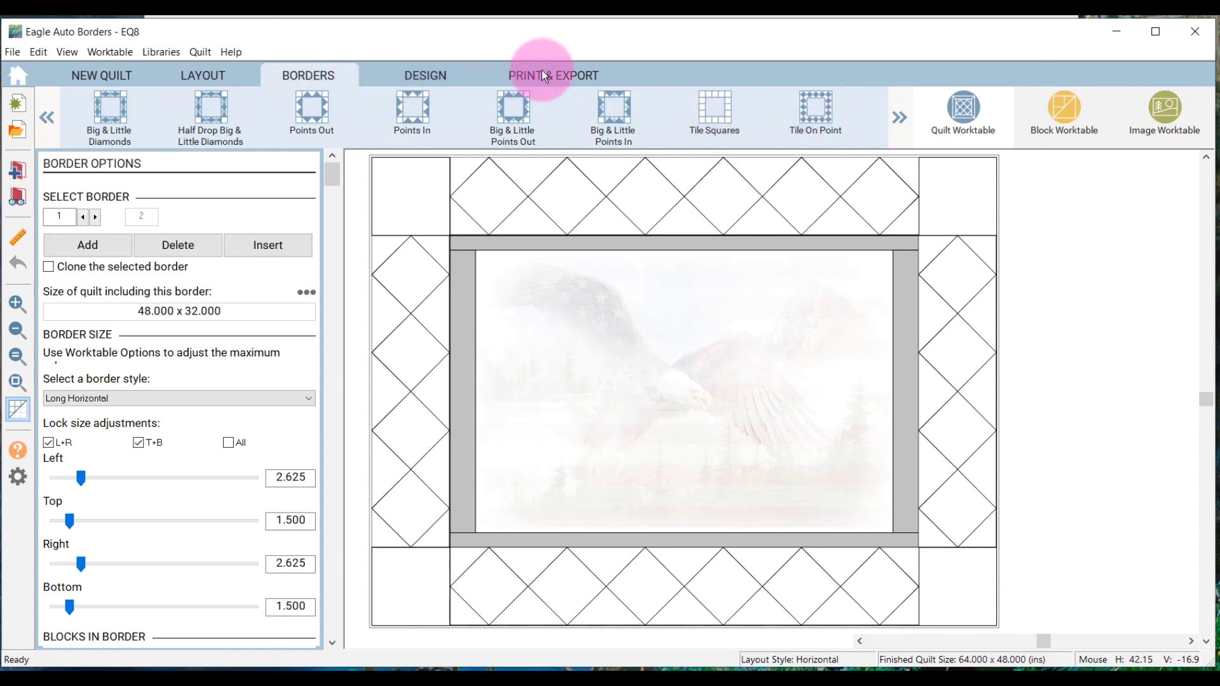
Check the print sizes of a pinwheel block in the outer border's top row and left column
left_click(527, 74)
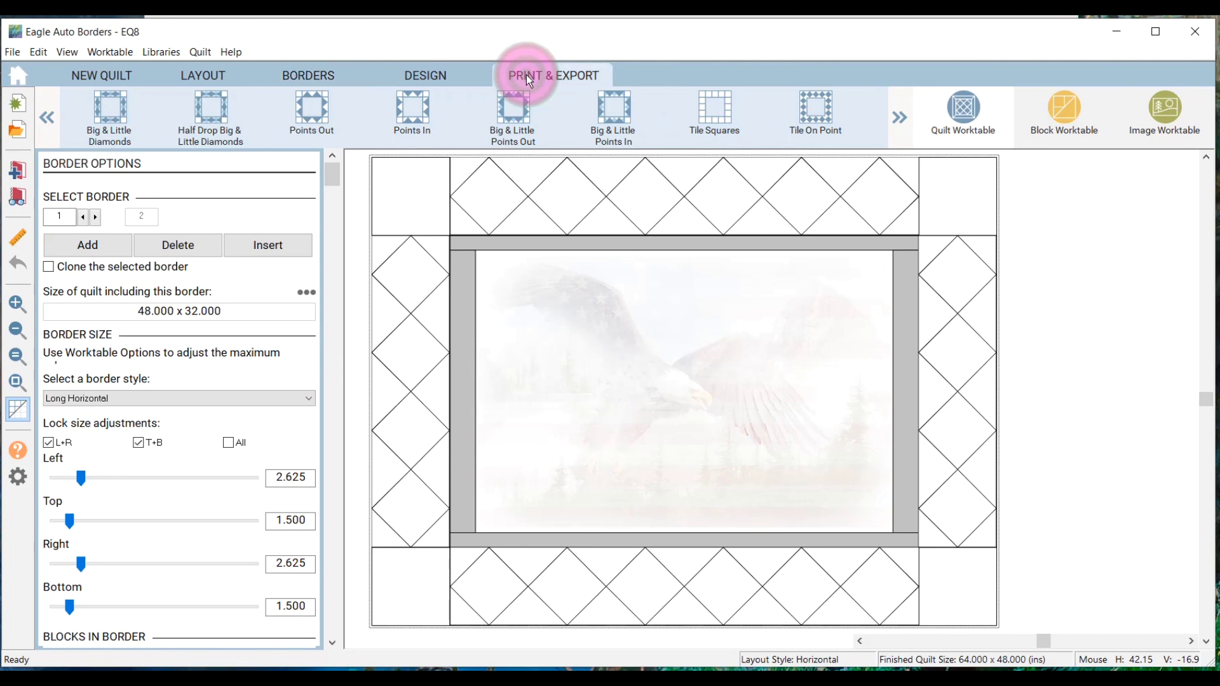
left_click(493, 205)
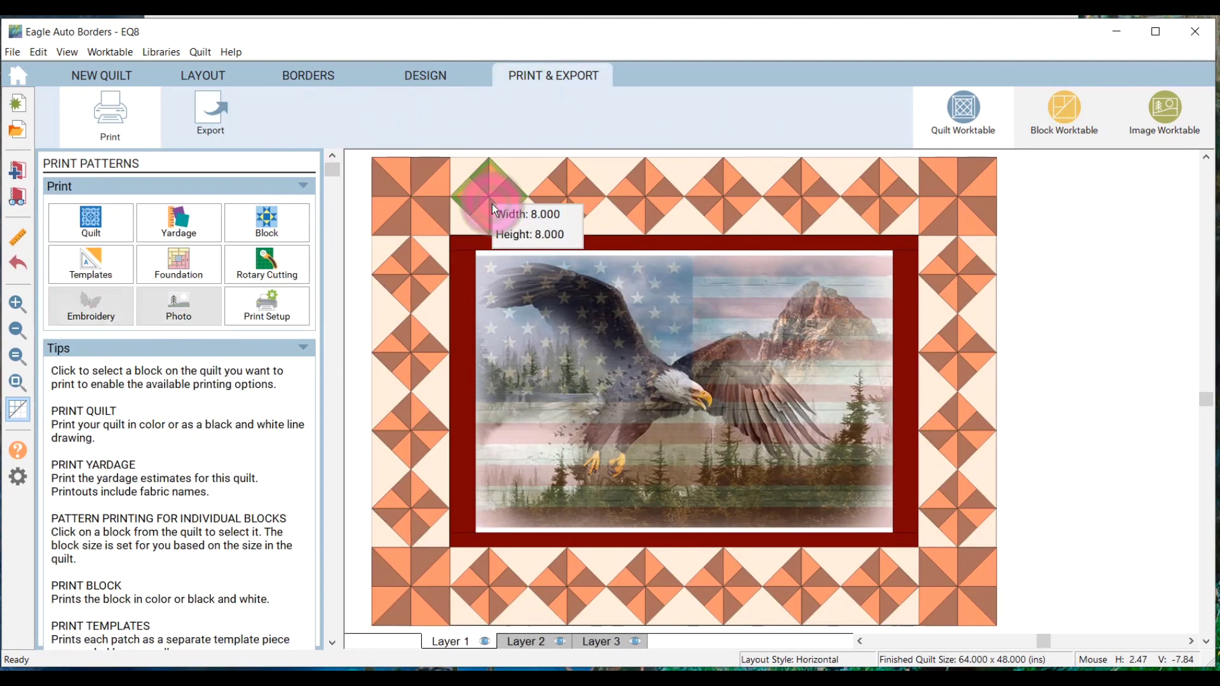
left_click(405, 279)
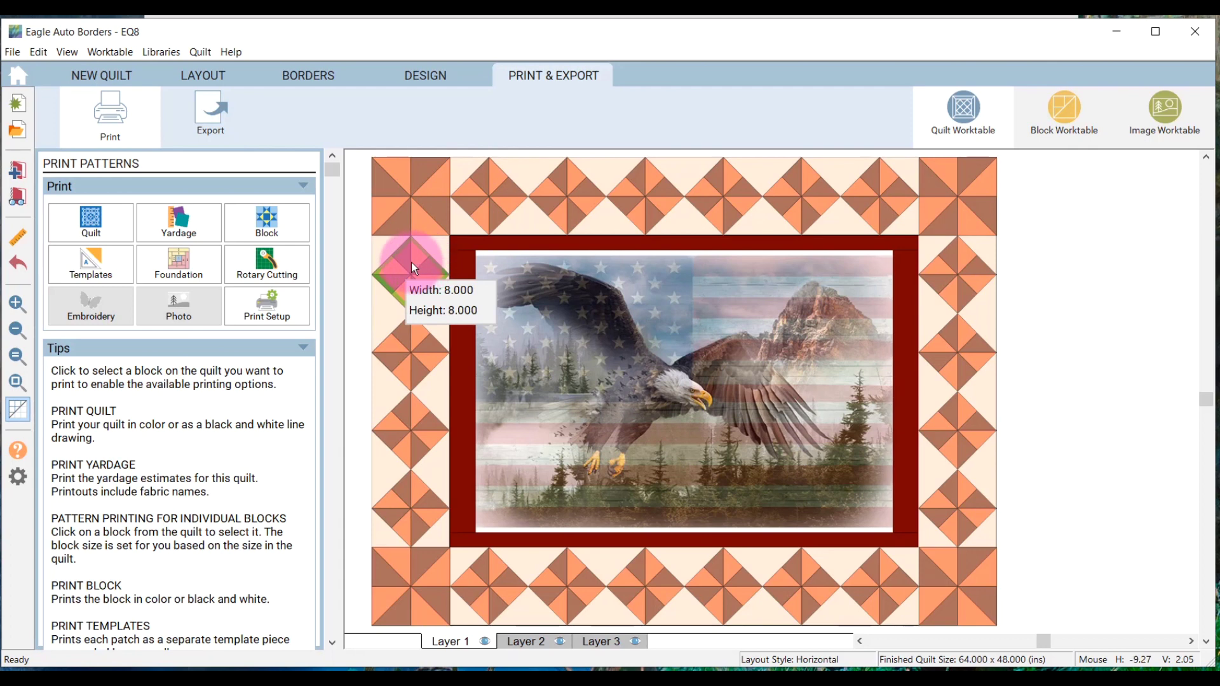
left_click(129, 114)
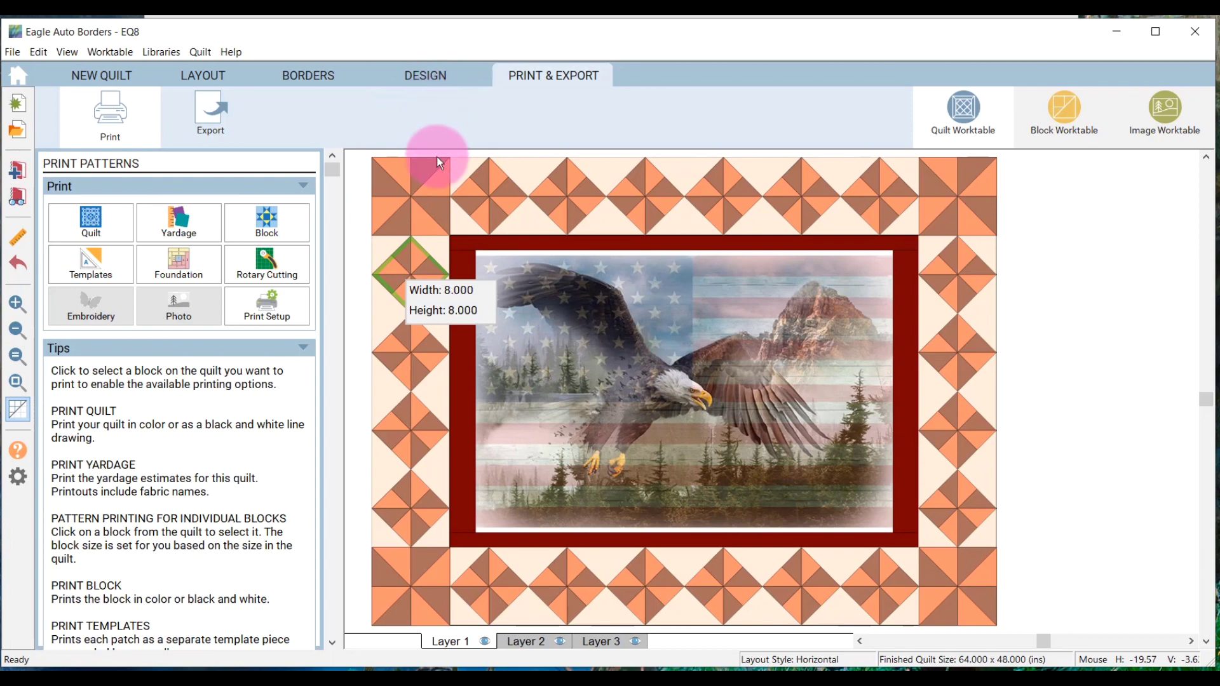
Preview the rotary cutting chart for the selected Pinwheel block, inspect its cutting diagram and patch counts up close, and close the chart
left_click(268, 269)
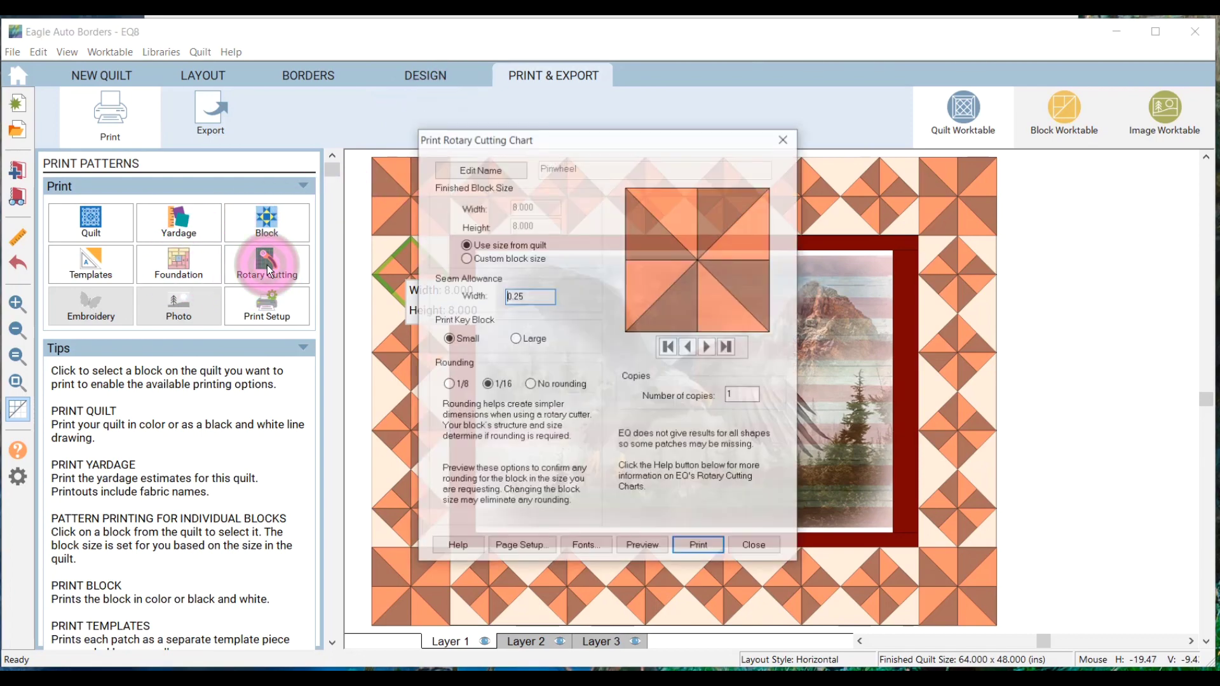
left_click(642, 545)
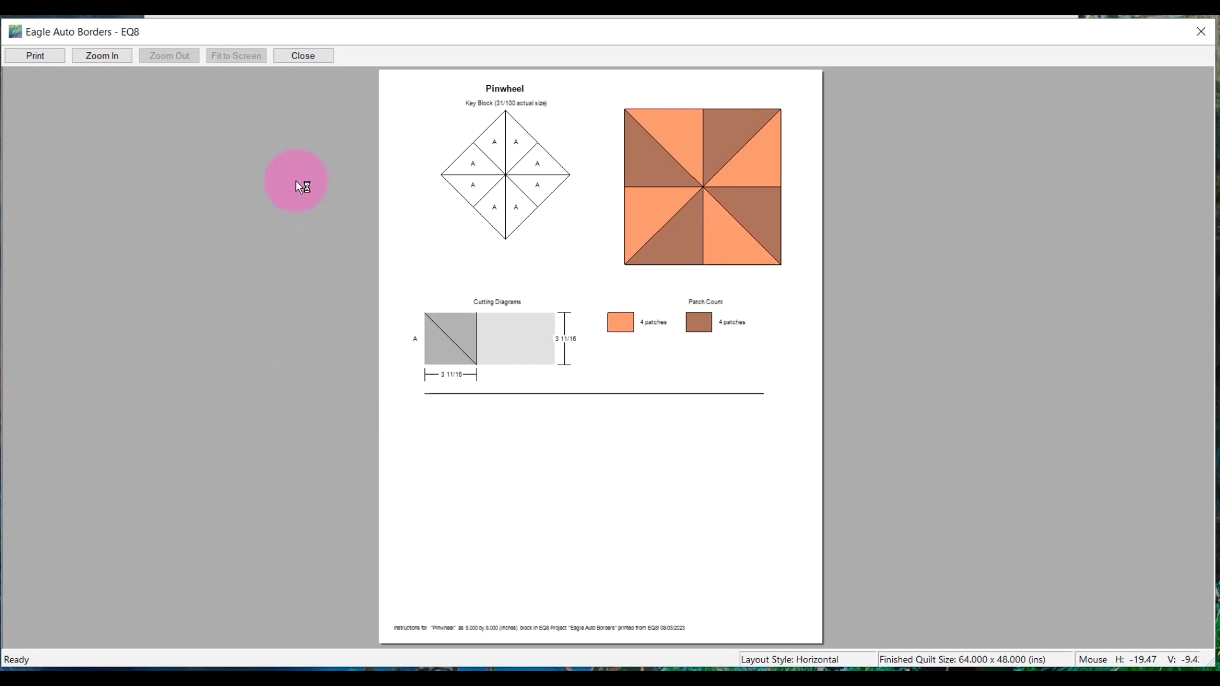
left_click(98, 56)
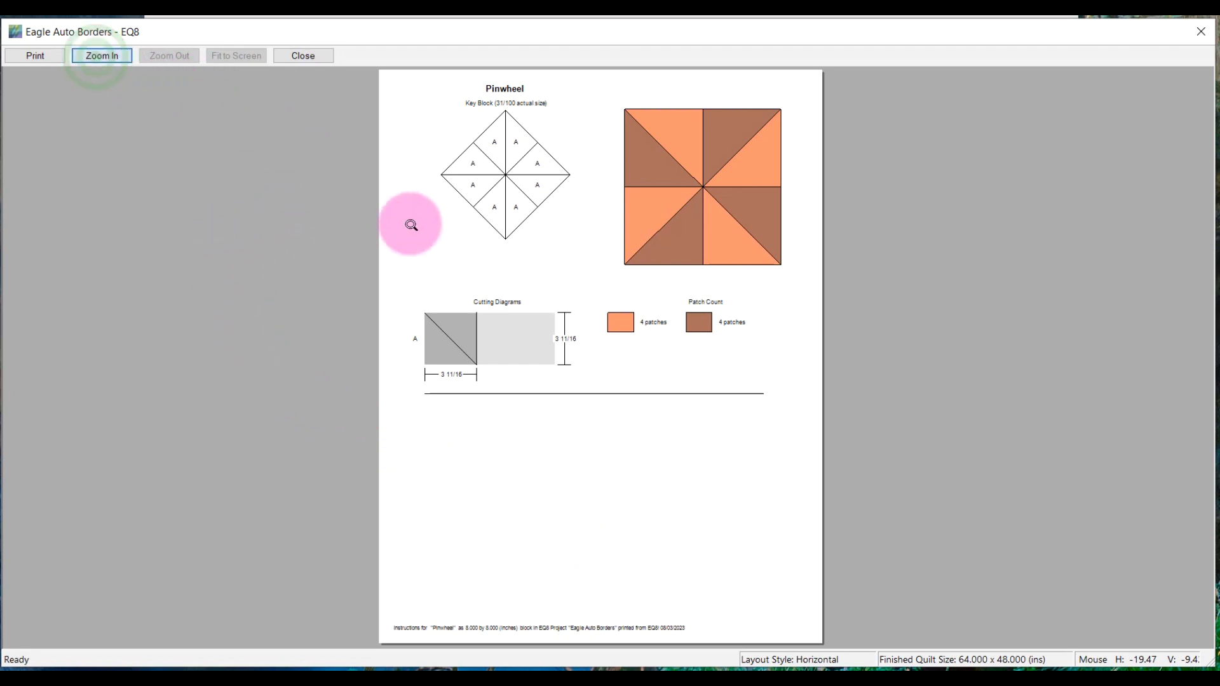
left_click_drag(406, 260, 634, 427)
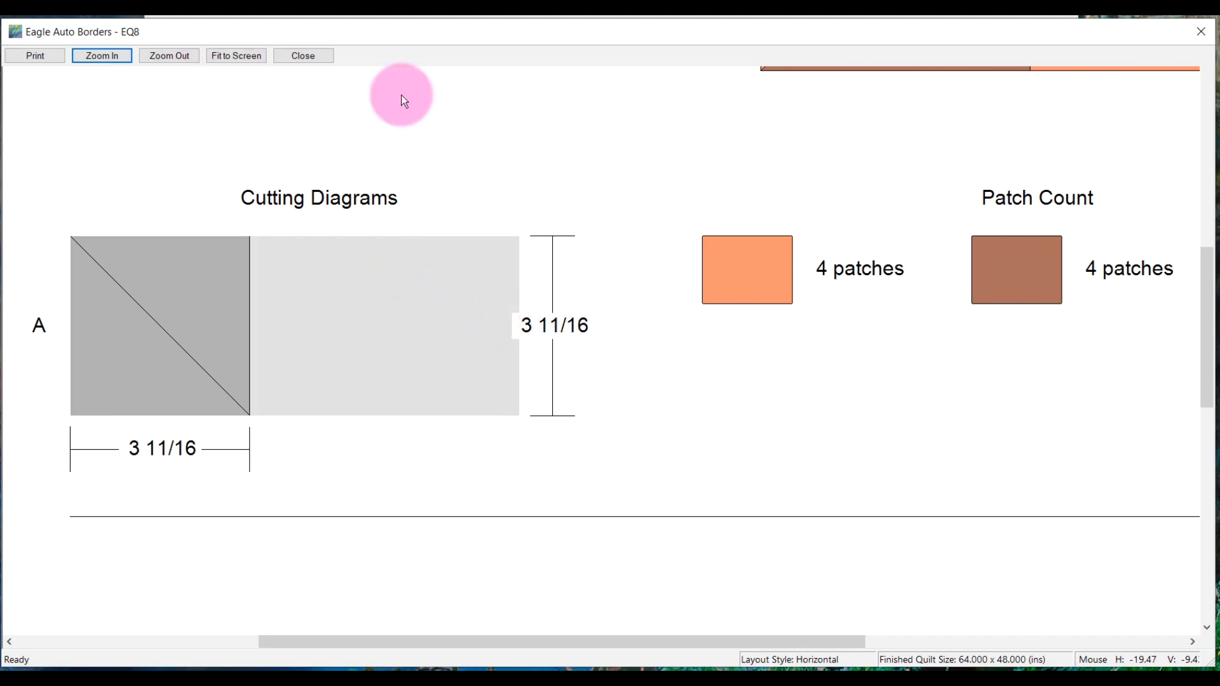
left_click(318, 56)
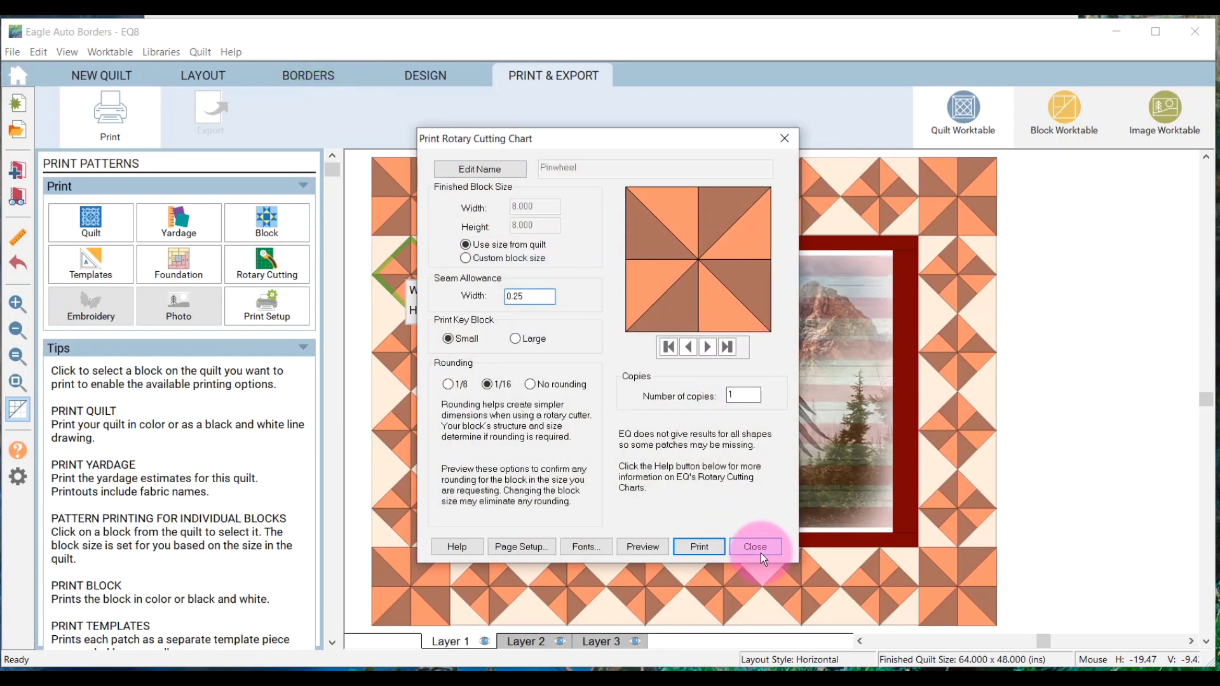
left_click(757, 549)
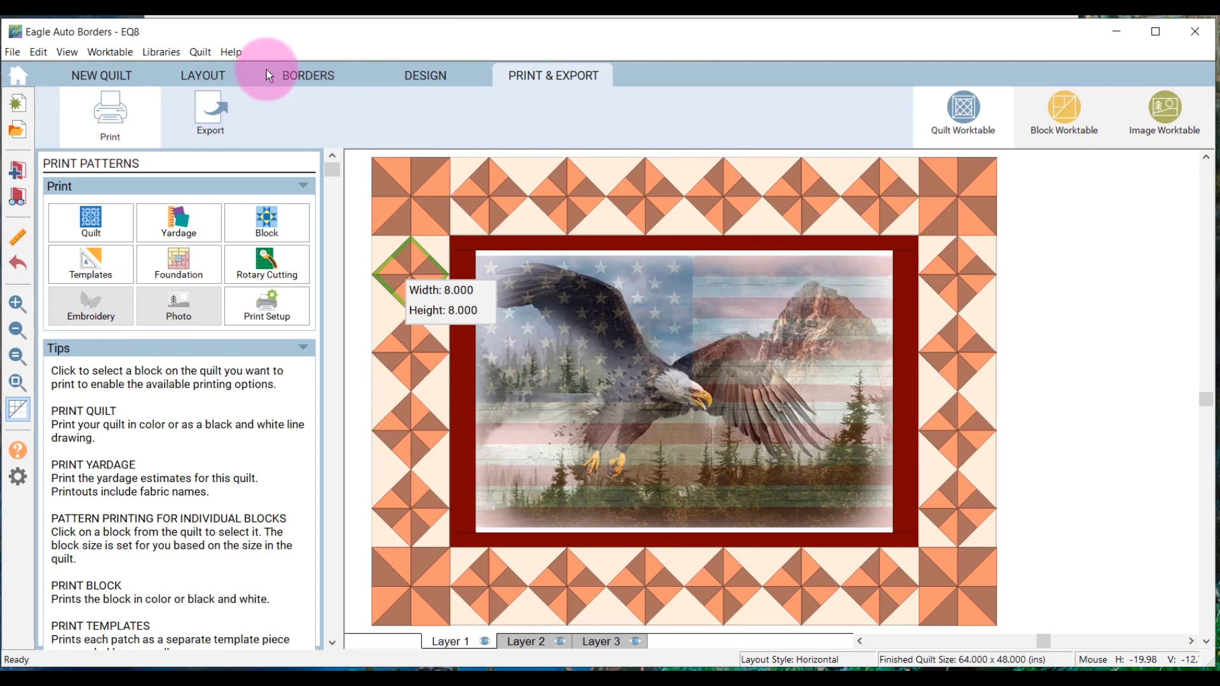
Apply the purple scalloped swag auto border with bows and tassels from the Swags styles to the outer border
left_click(409, 77)
left_click(312, 109)
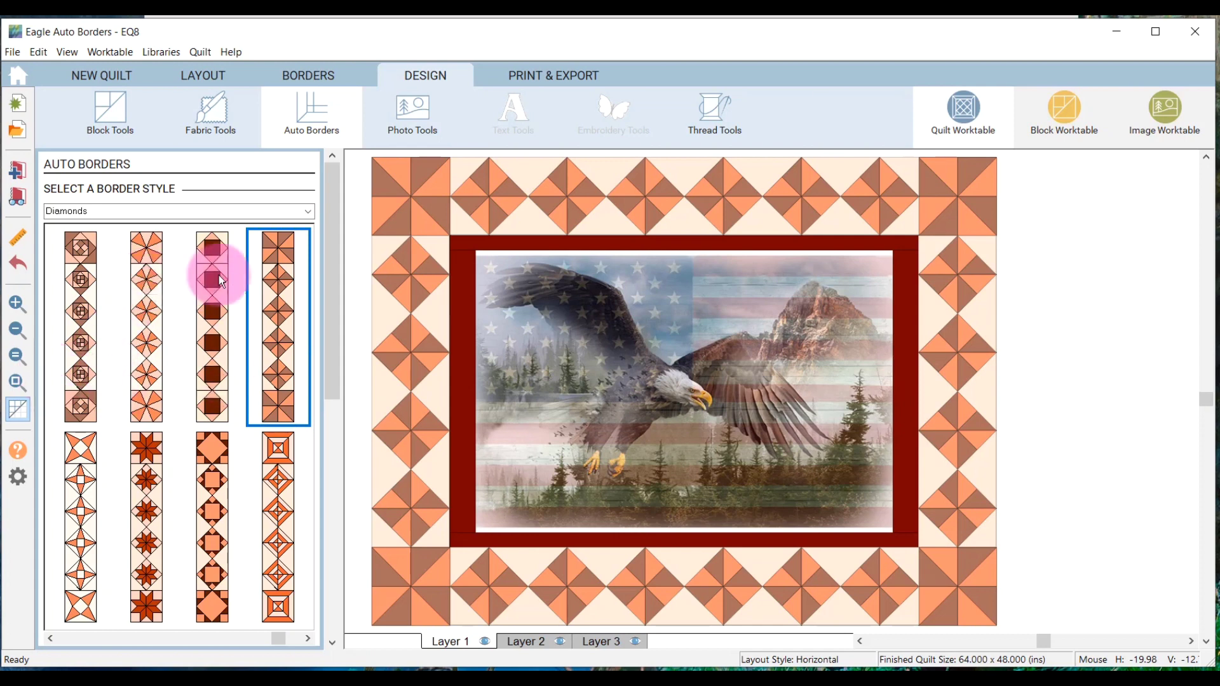
left_click(309, 212)
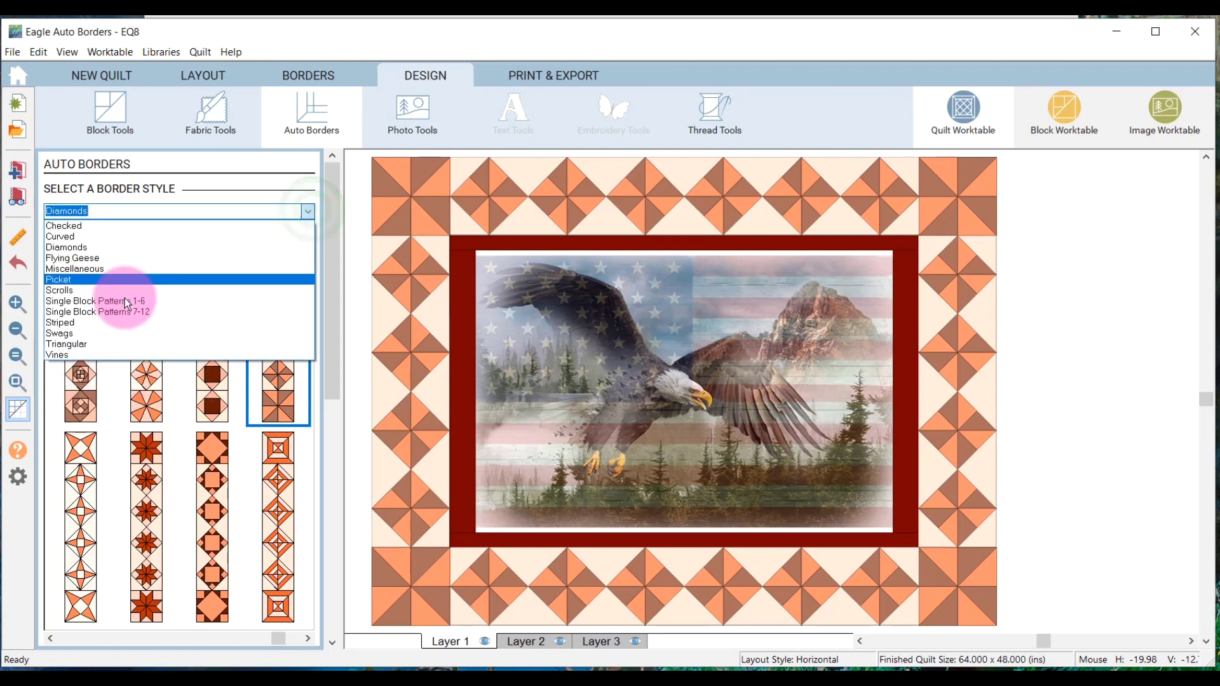
left_click(93, 334)
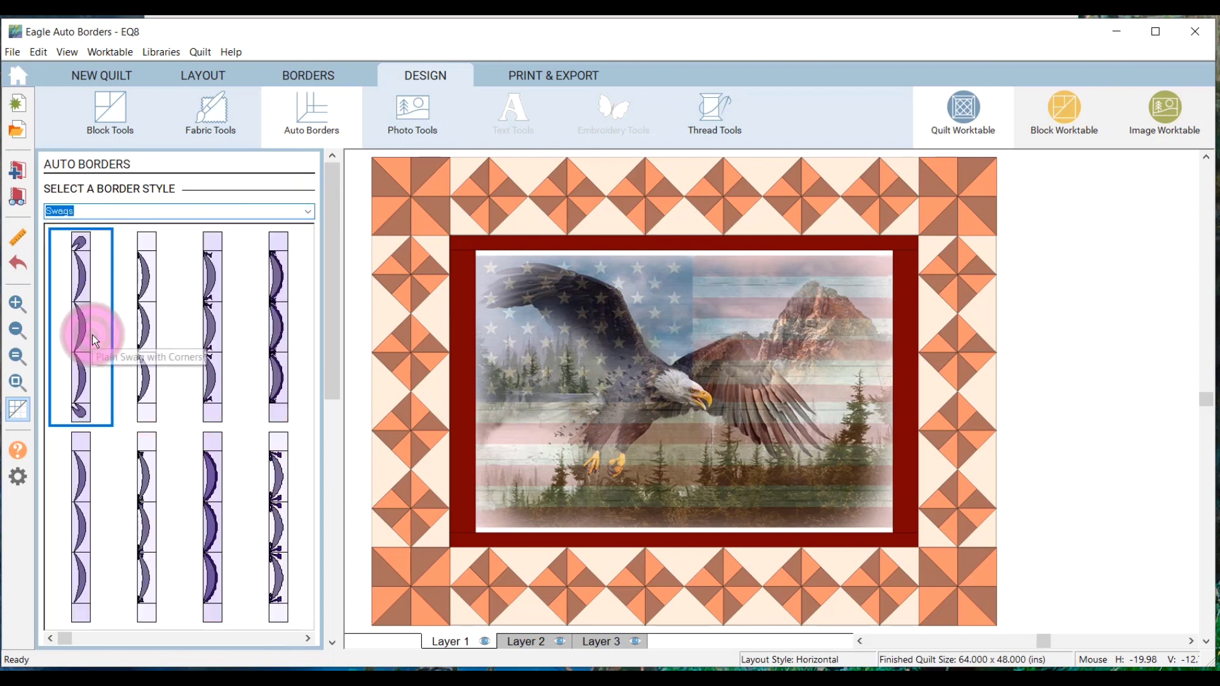
left_click(277, 586)
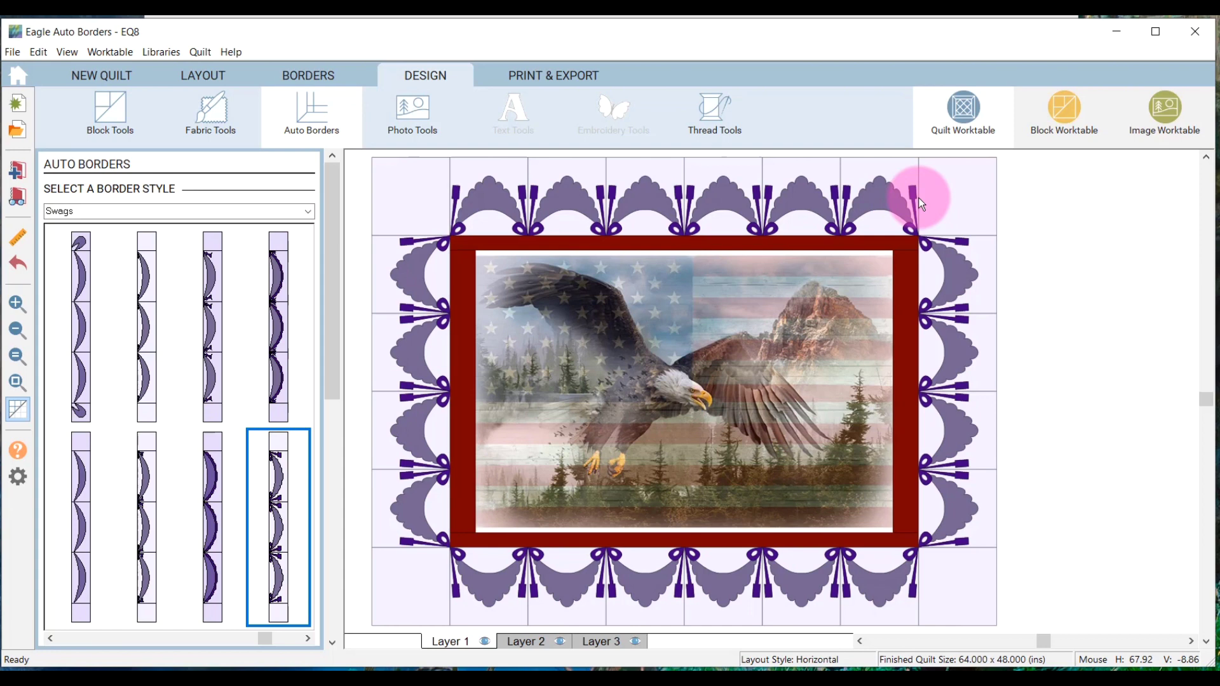
Set the outer border to 3 blocks horizontally and 2 blocks vertically
left_click(311, 71)
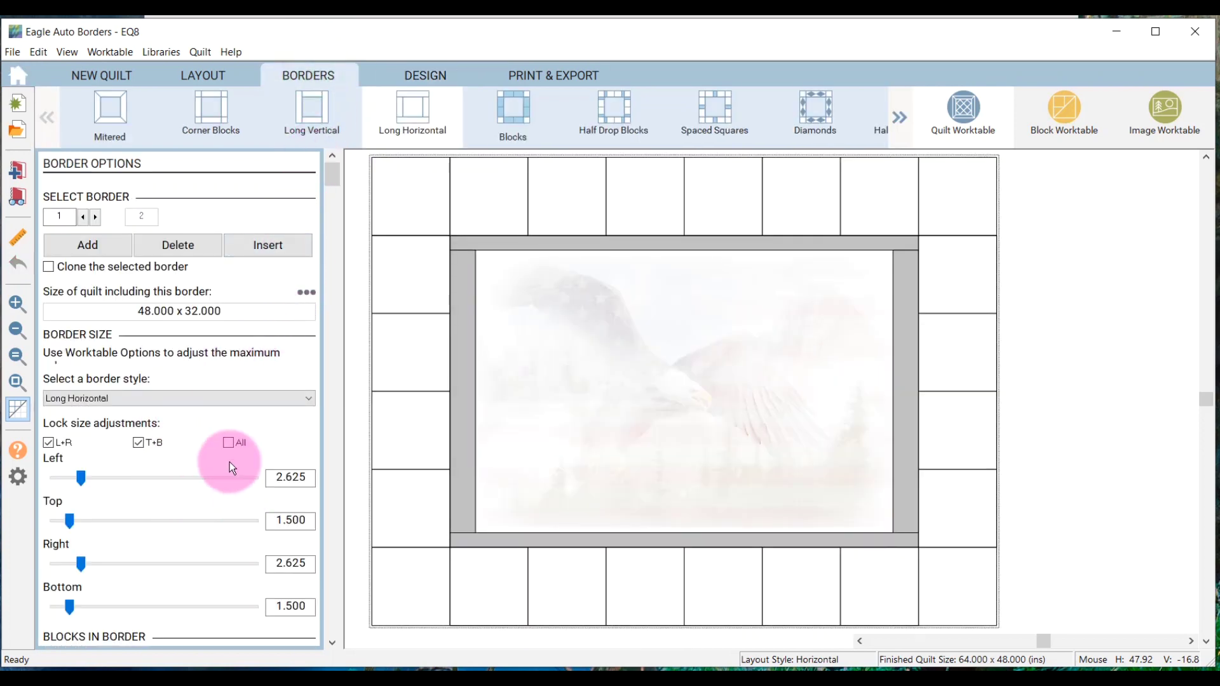
scroll(216, 458, "down", 2)
left_click(332, 643)
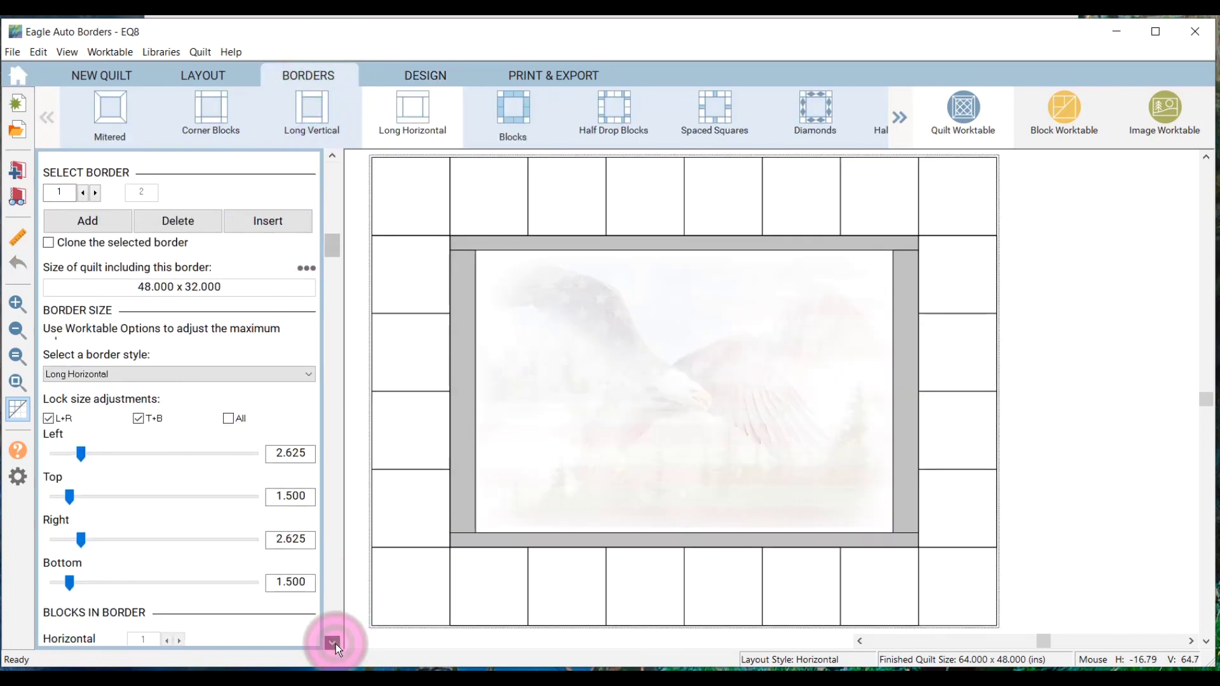
left_click(332, 643)
left_click(332, 643)
left_click(332, 643)
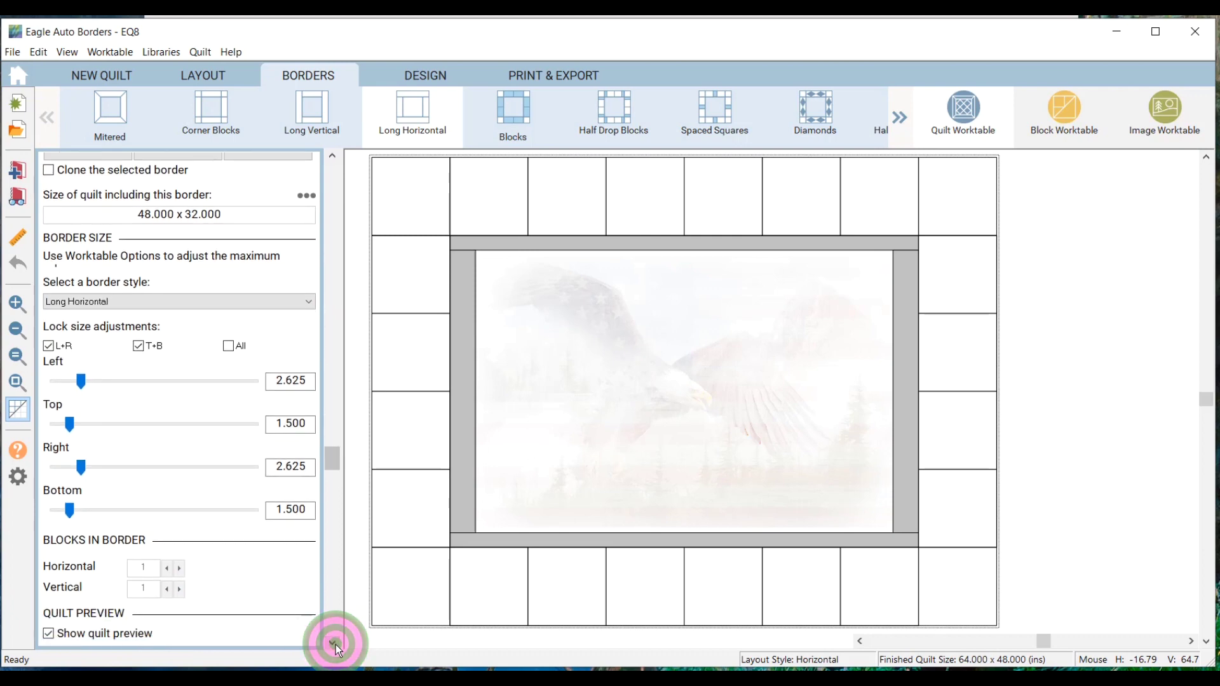
left_click(495, 191)
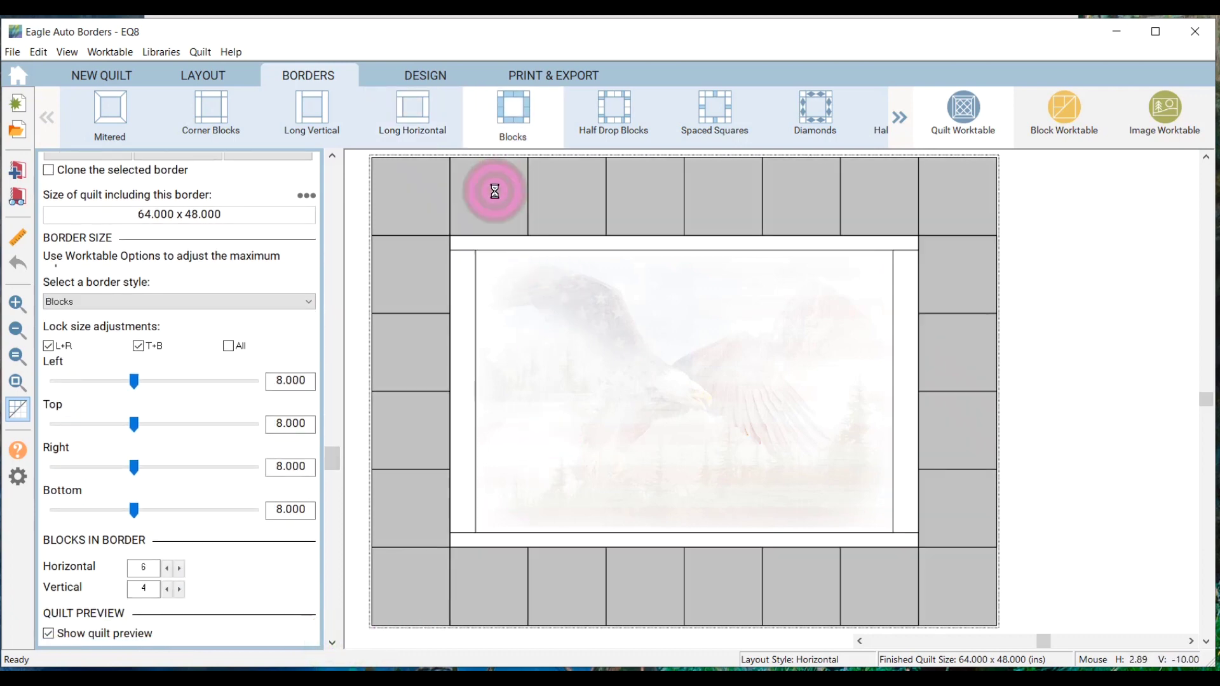
left_click(166, 569)
left_click(166, 568)
left_click(166, 568)
left_click(166, 590)
left_click(167, 589)
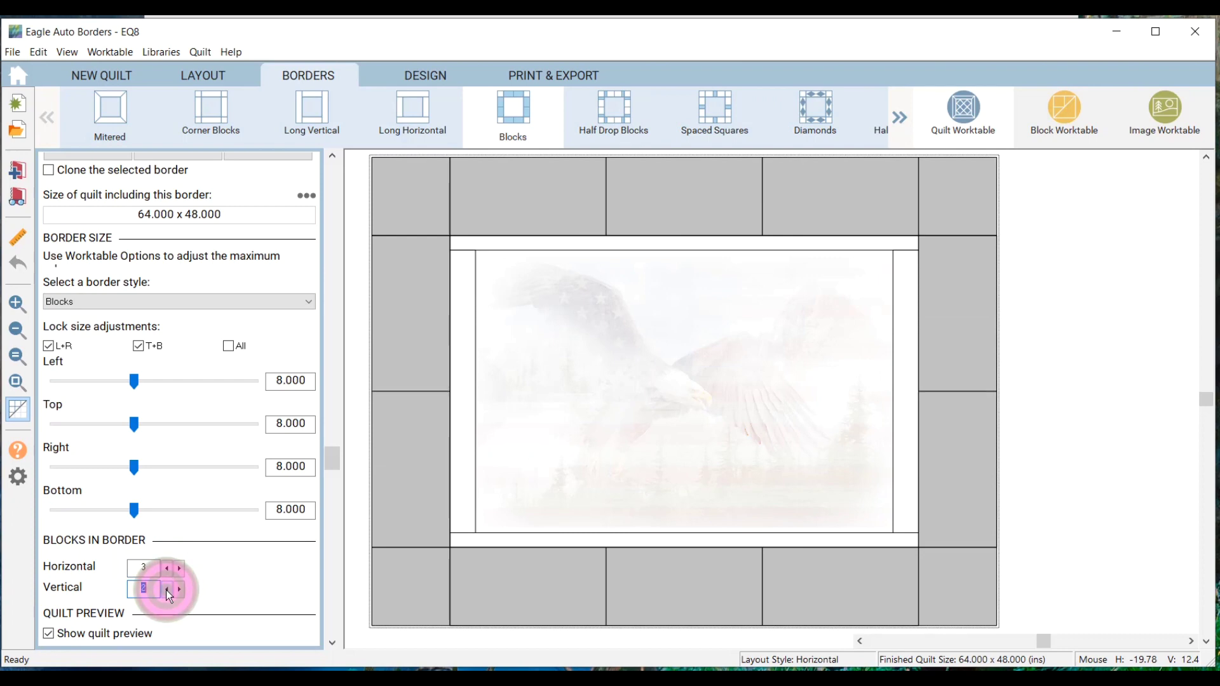
Apply the brown-and-cream Picket auto border with orange and blue diamonds to the outer border
left_click(436, 78)
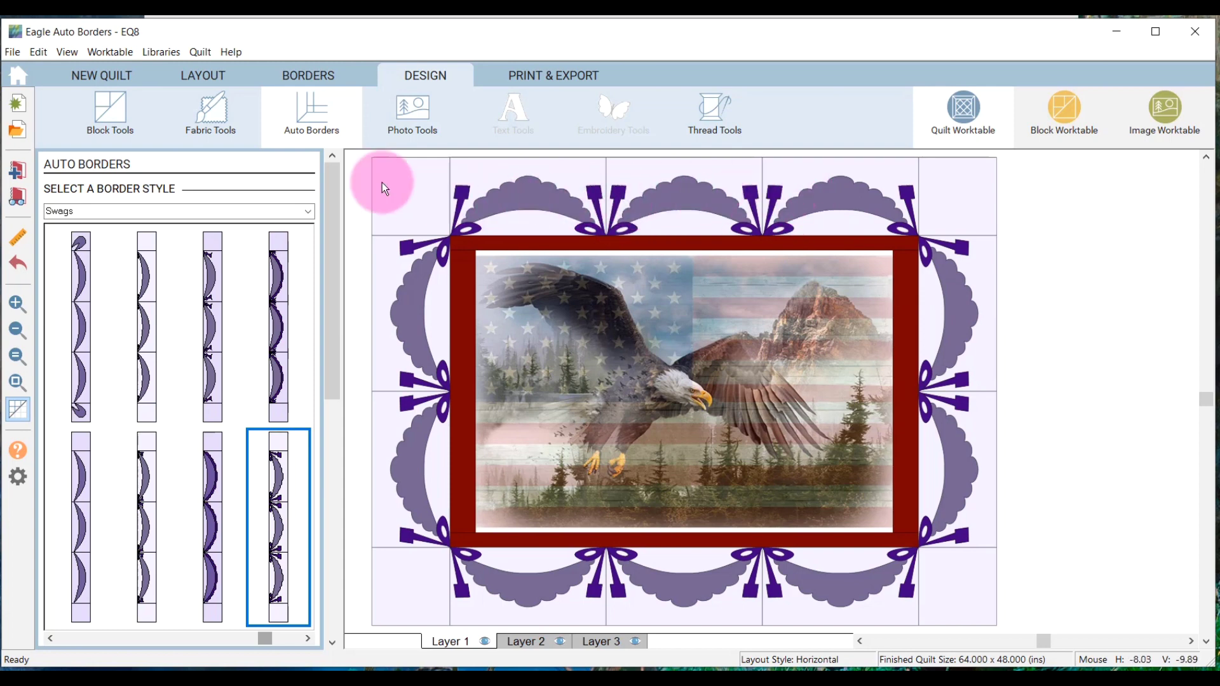
left_click(307, 212)
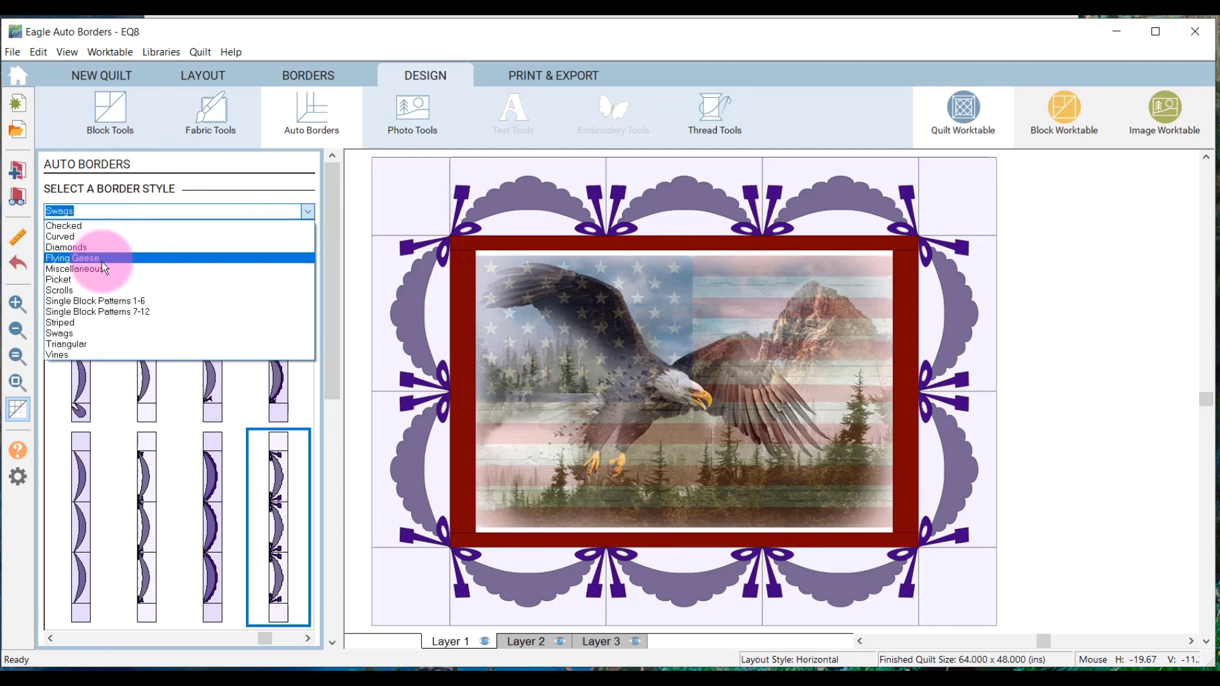
left_click(98, 278)
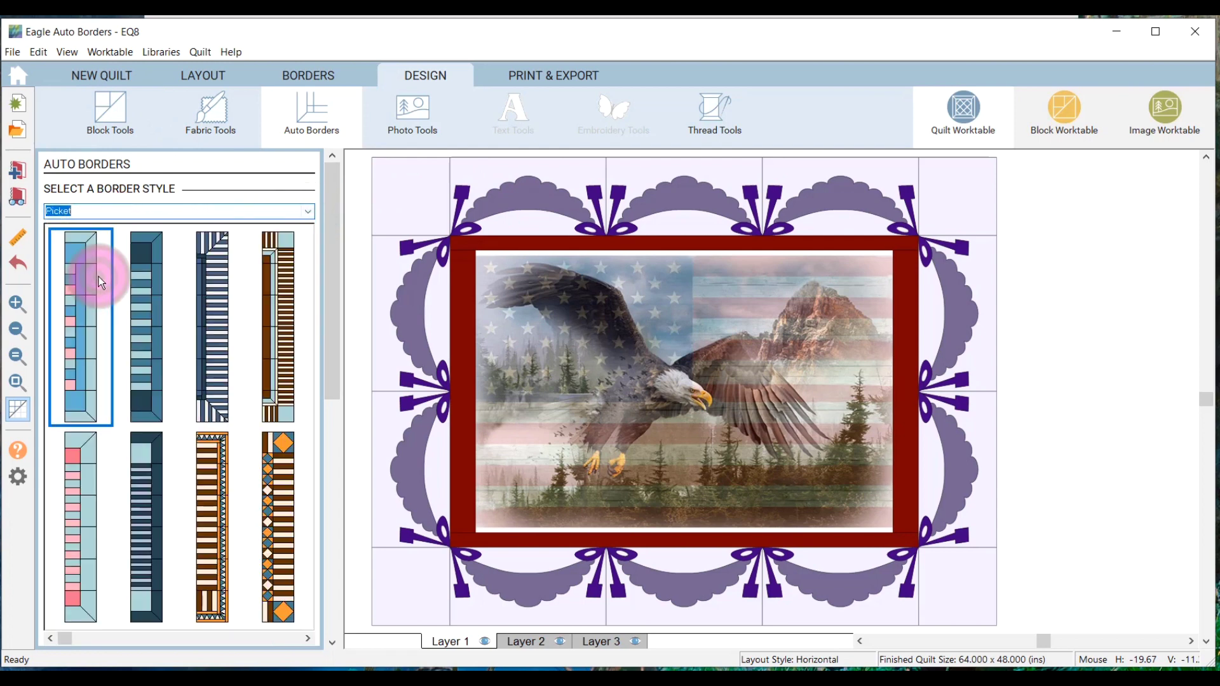
left_click(302, 509)
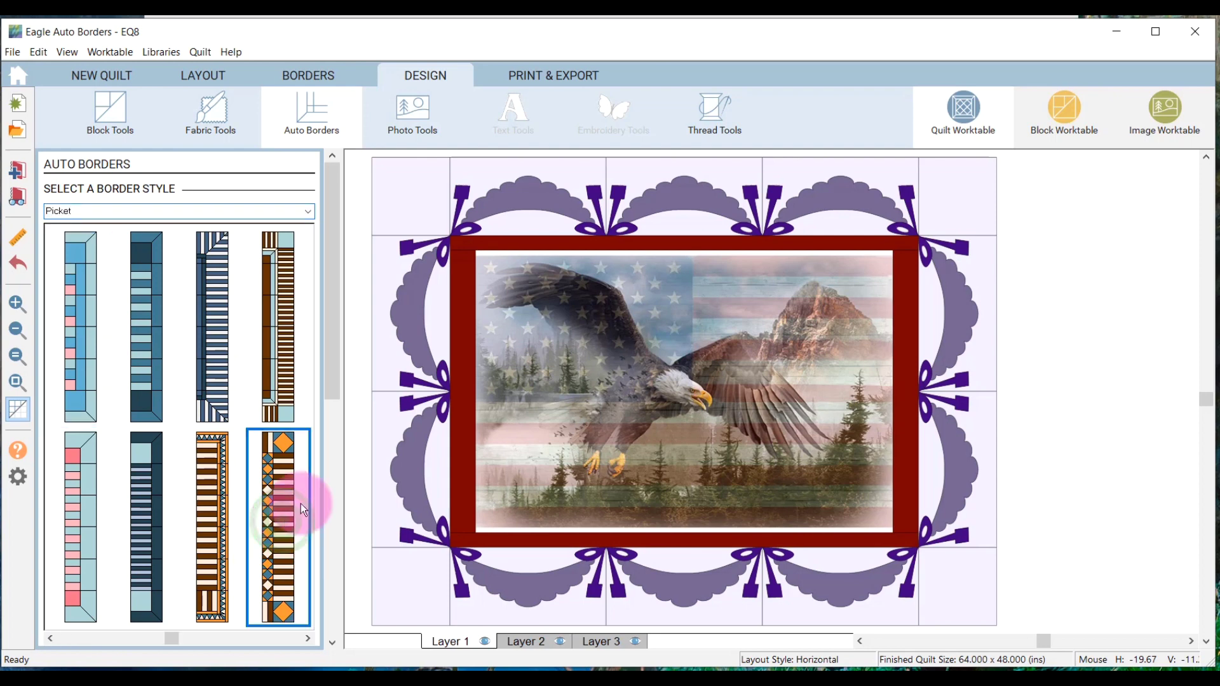
left_click(547, 204)
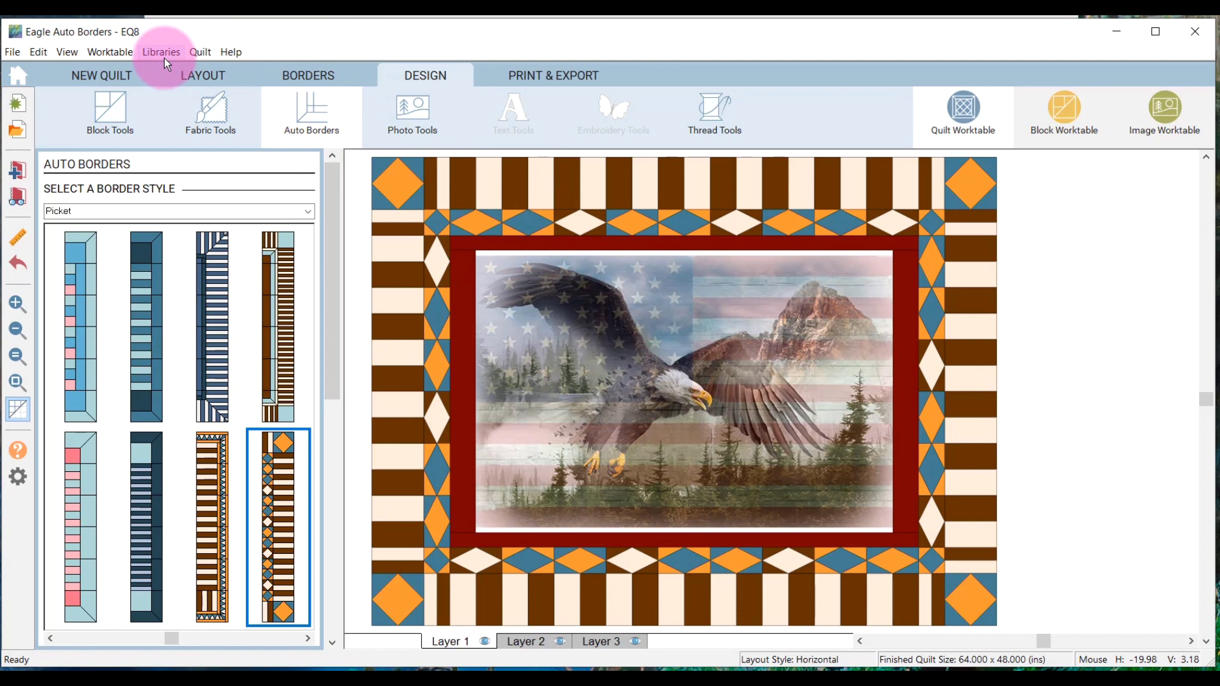
Change the outer border's style to Points Out and reapply the Picket auto border with diamonds over it
left_click(294, 82)
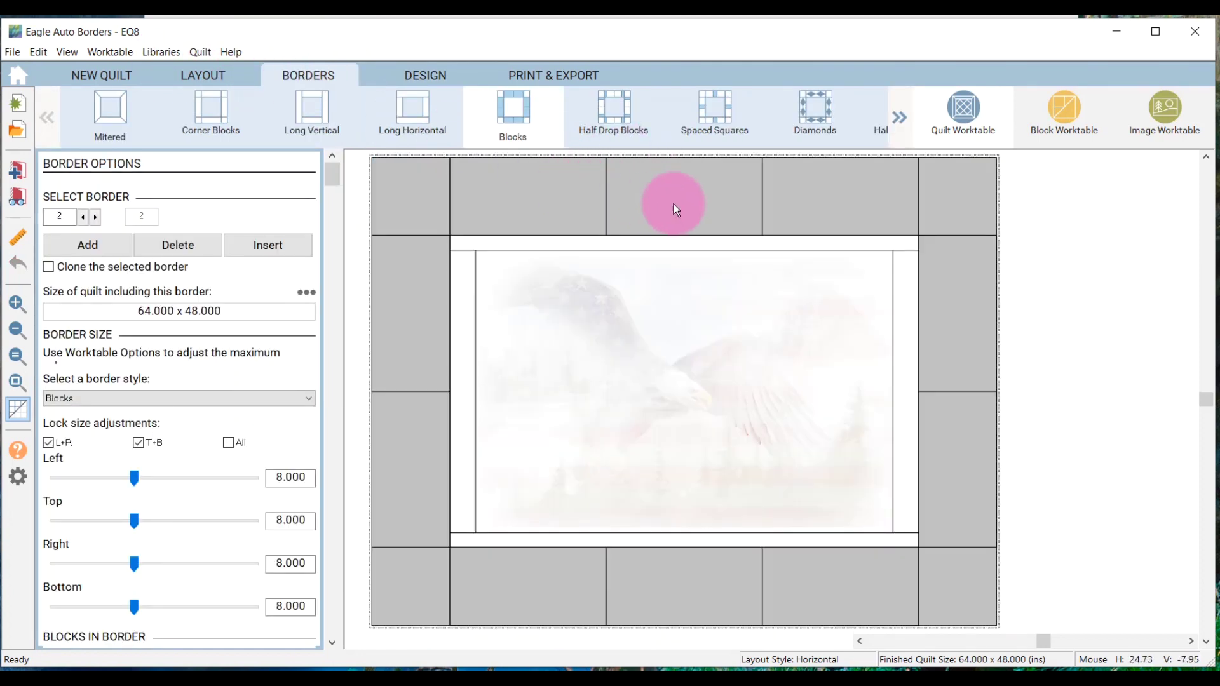
scroll(300, 318, "down", 5)
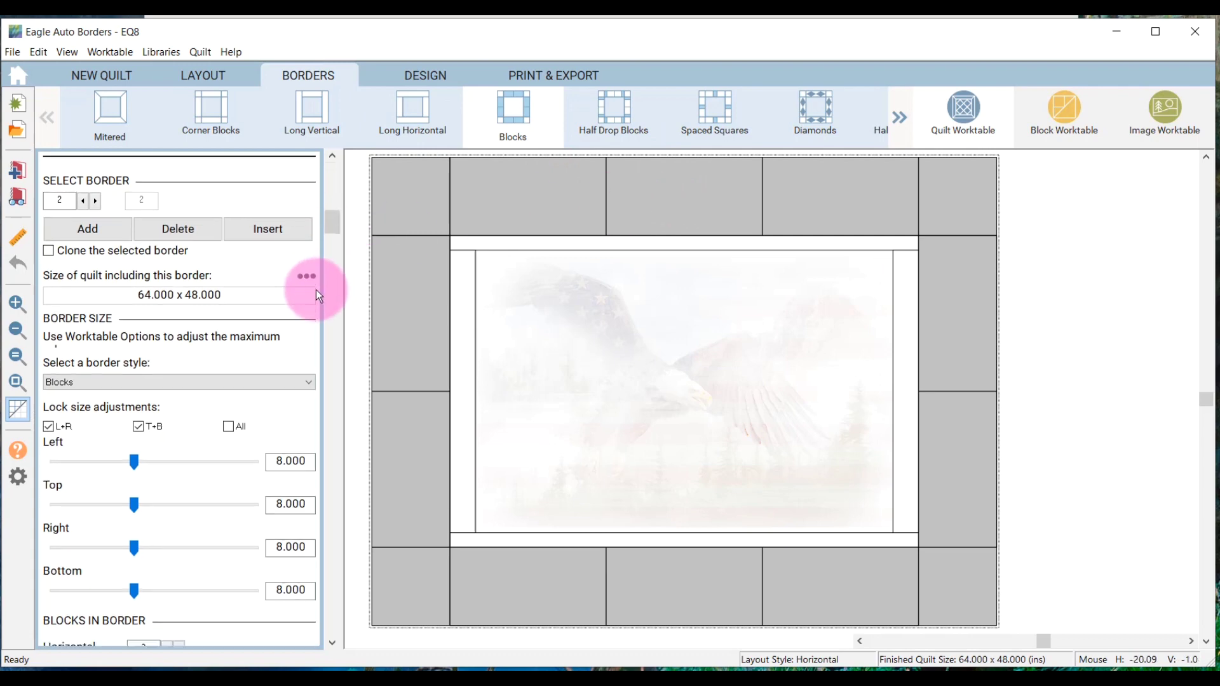
scroll(291, 329, "down", 4)
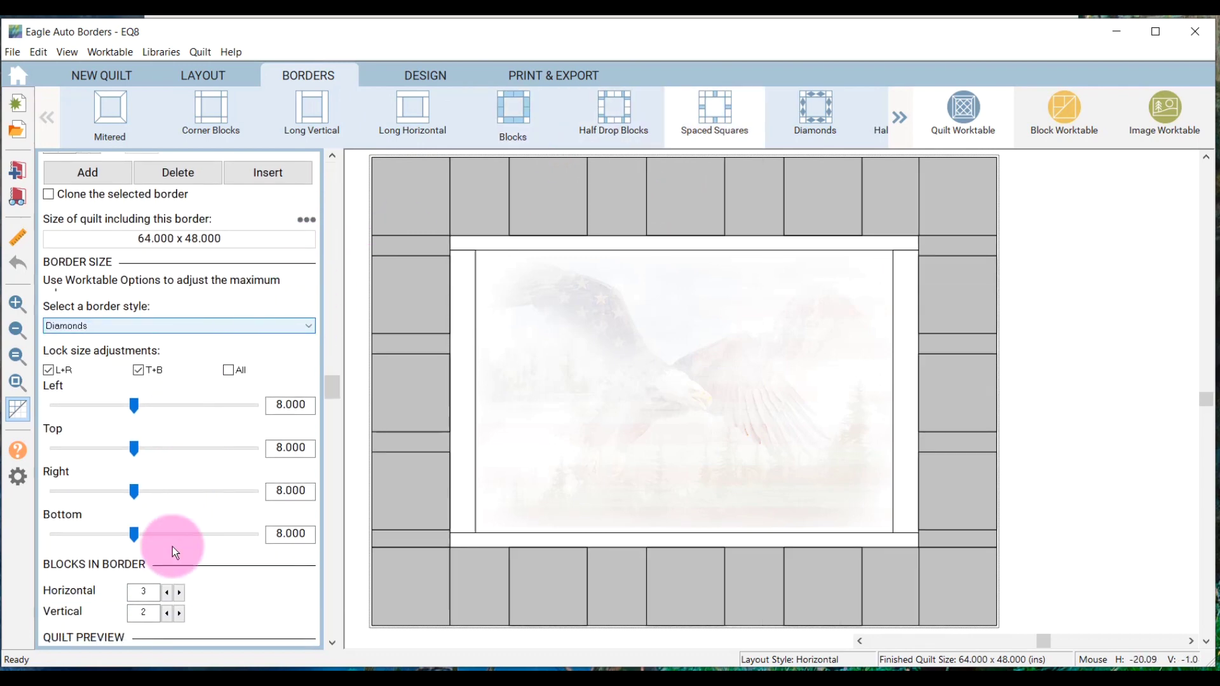
key("Down")
key("Down")
key("Down")
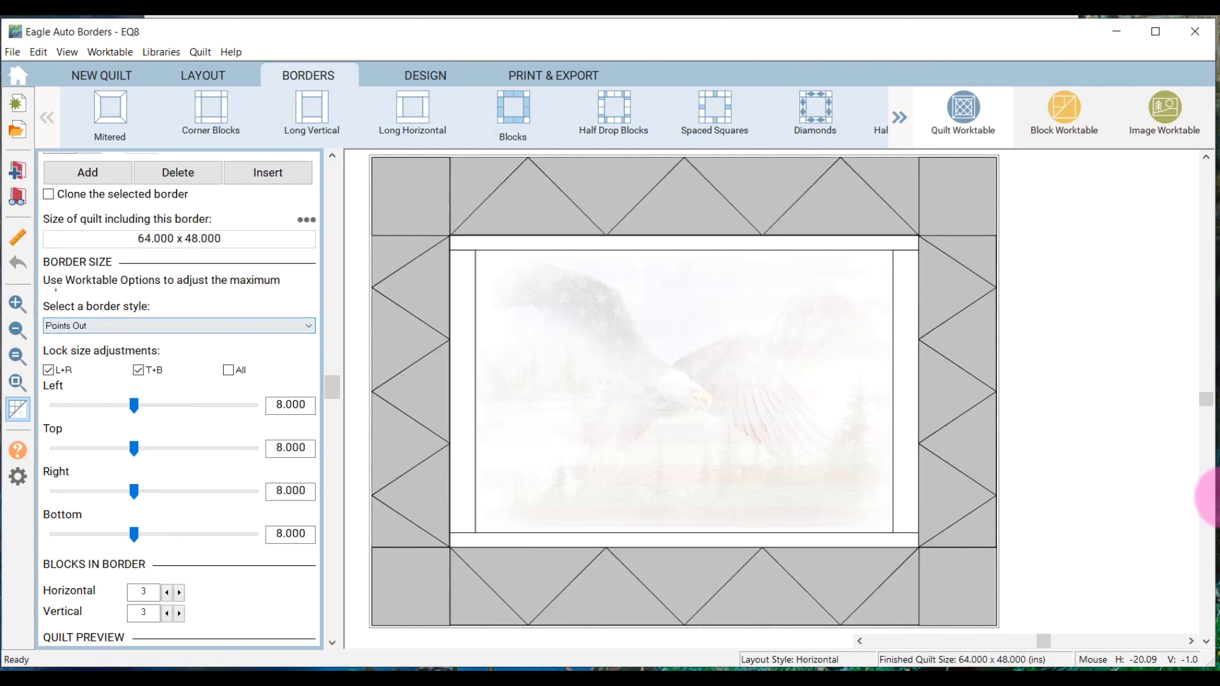
left_click(425, 76)
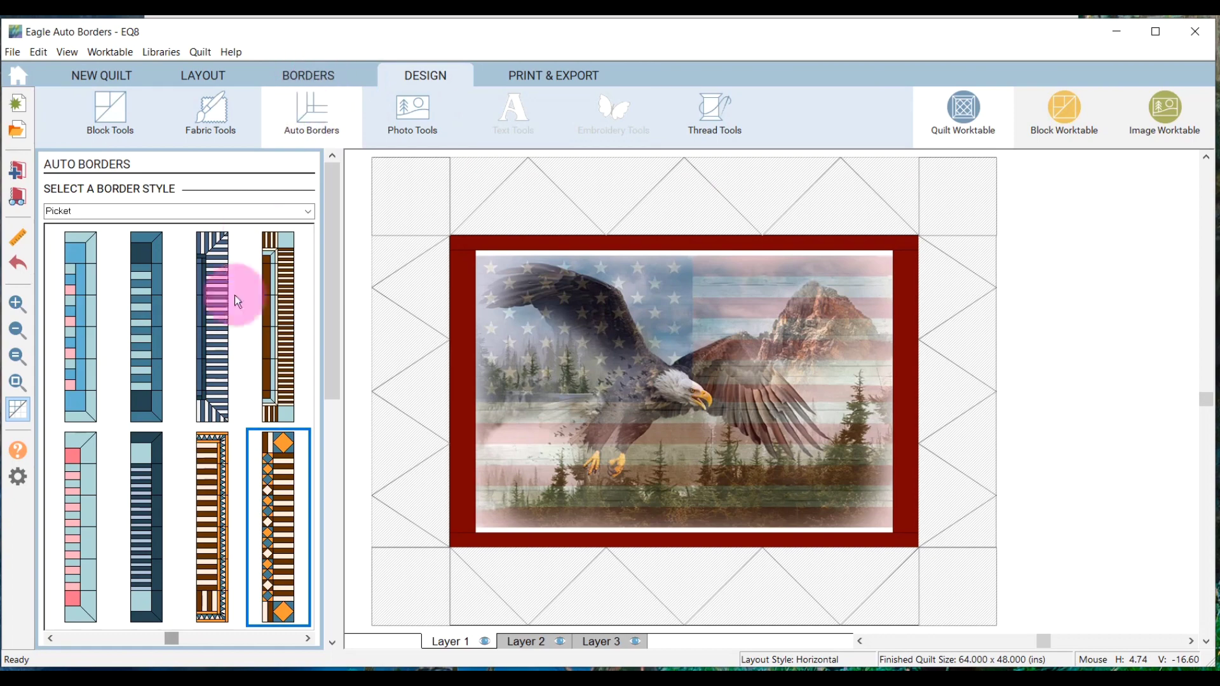
left_click(569, 186)
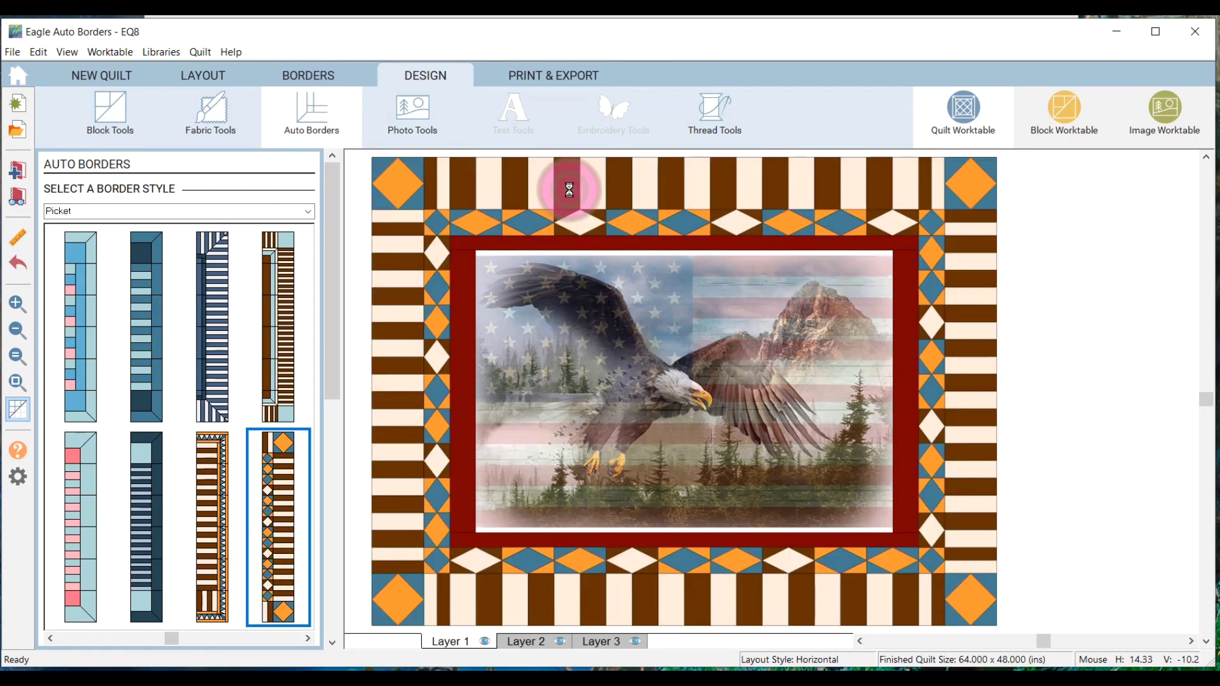
Set the outer border to 6 blocks horizontally and 4 blocks vertically
left_click(295, 74)
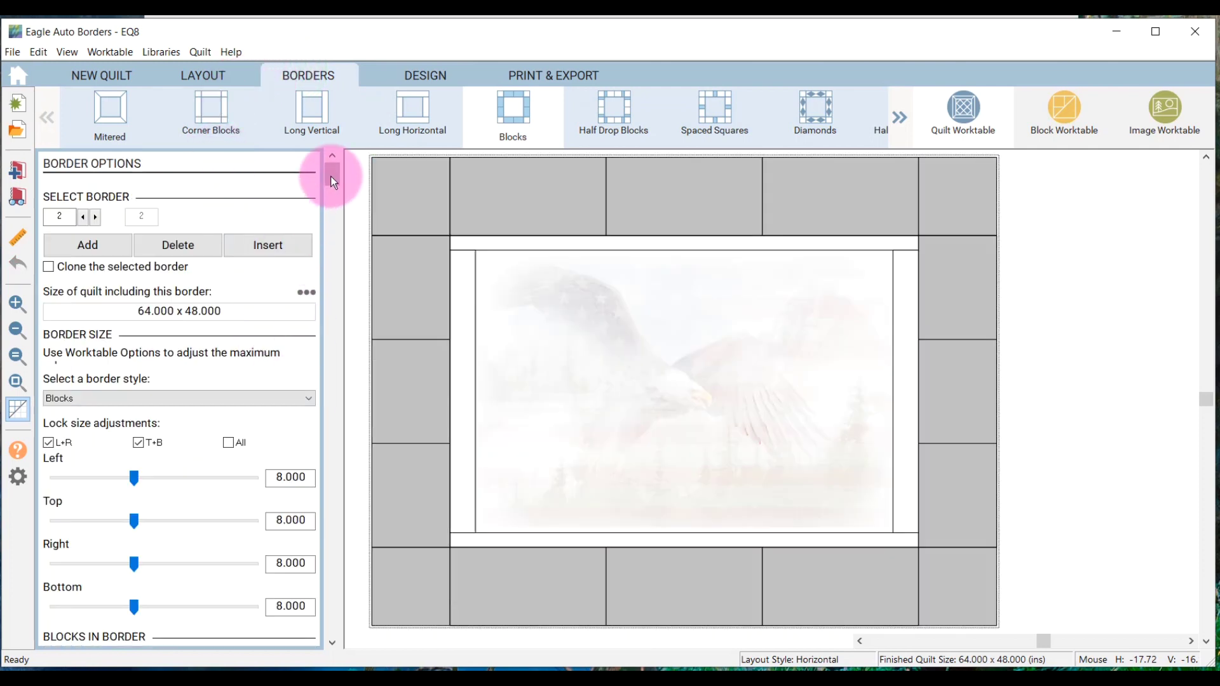
left_click_drag(330, 177, 330, 526)
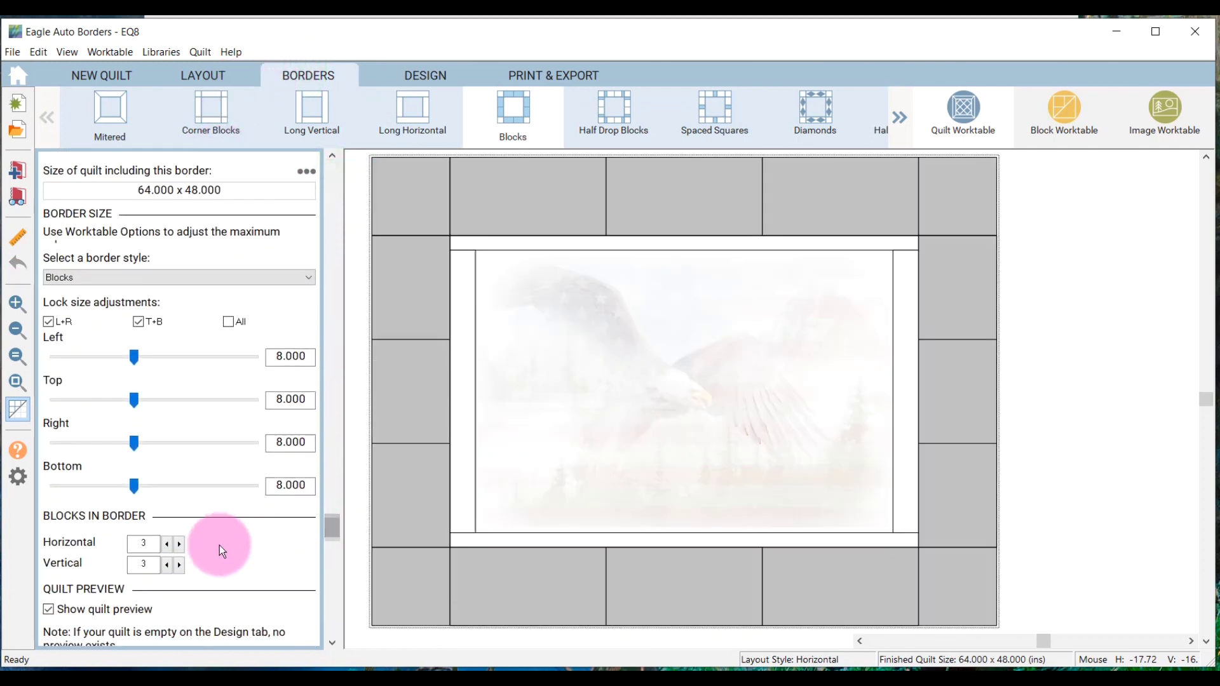
left_click(180, 544)
left_click(180, 545)
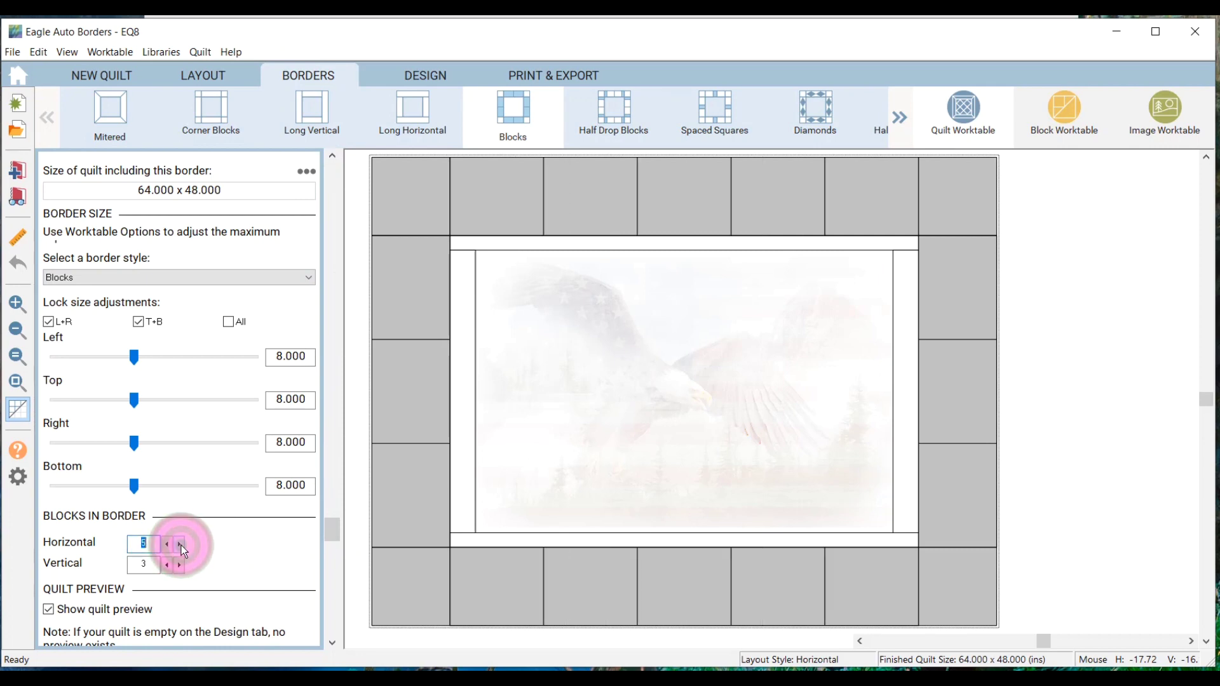
left_click(180, 545)
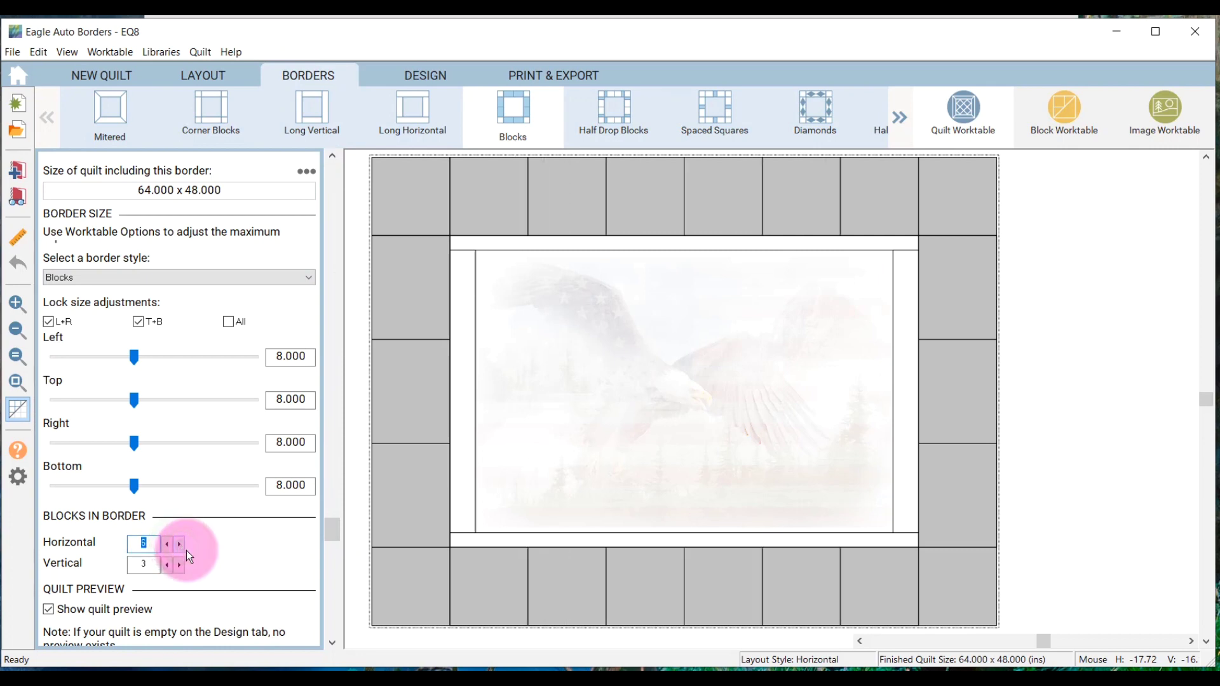
left_click(180, 565)
left_click(181, 566)
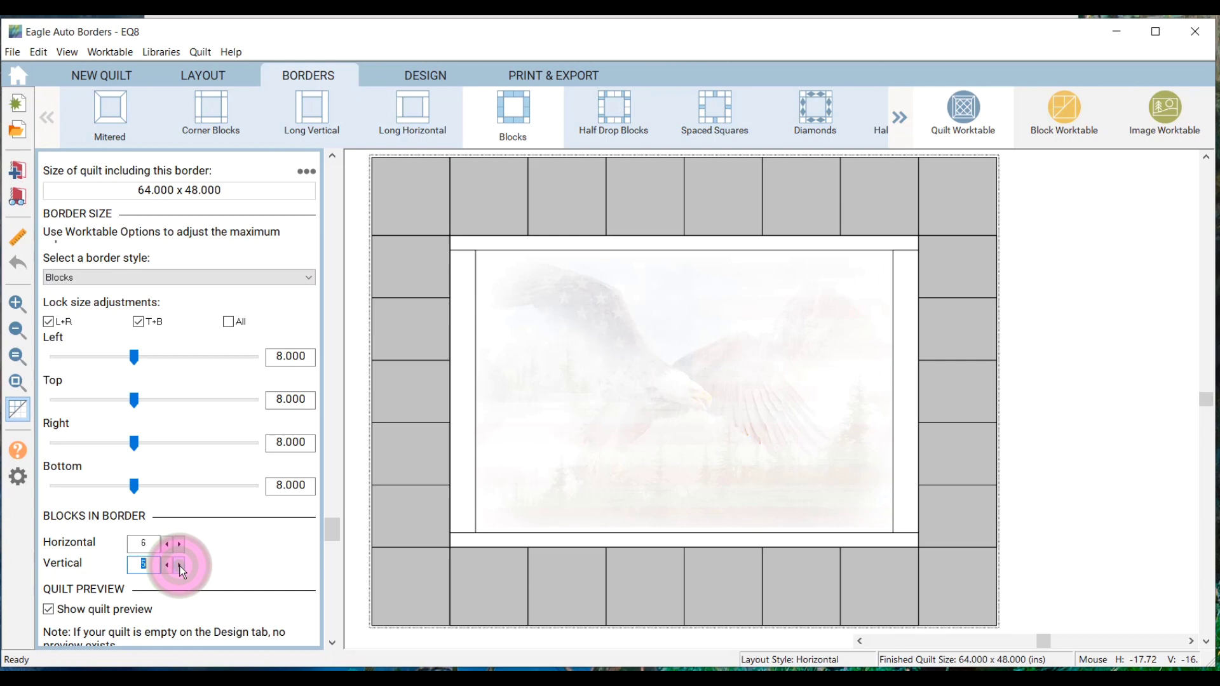
left_click(168, 566)
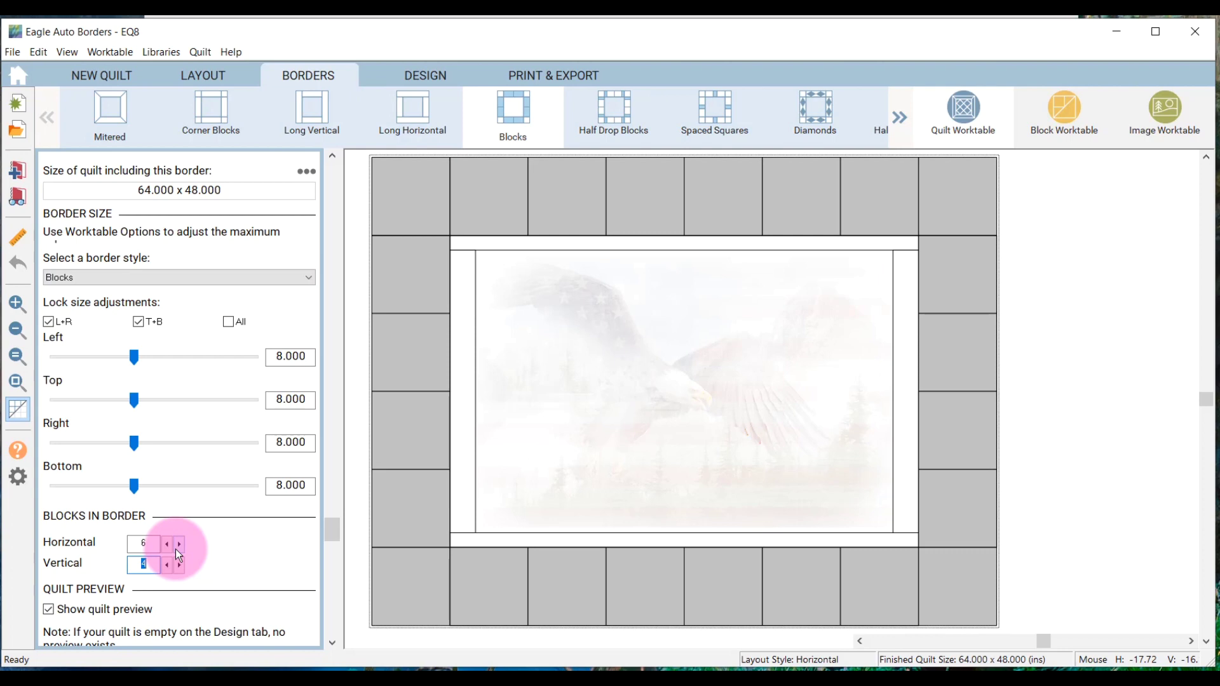
left_click(179, 546)
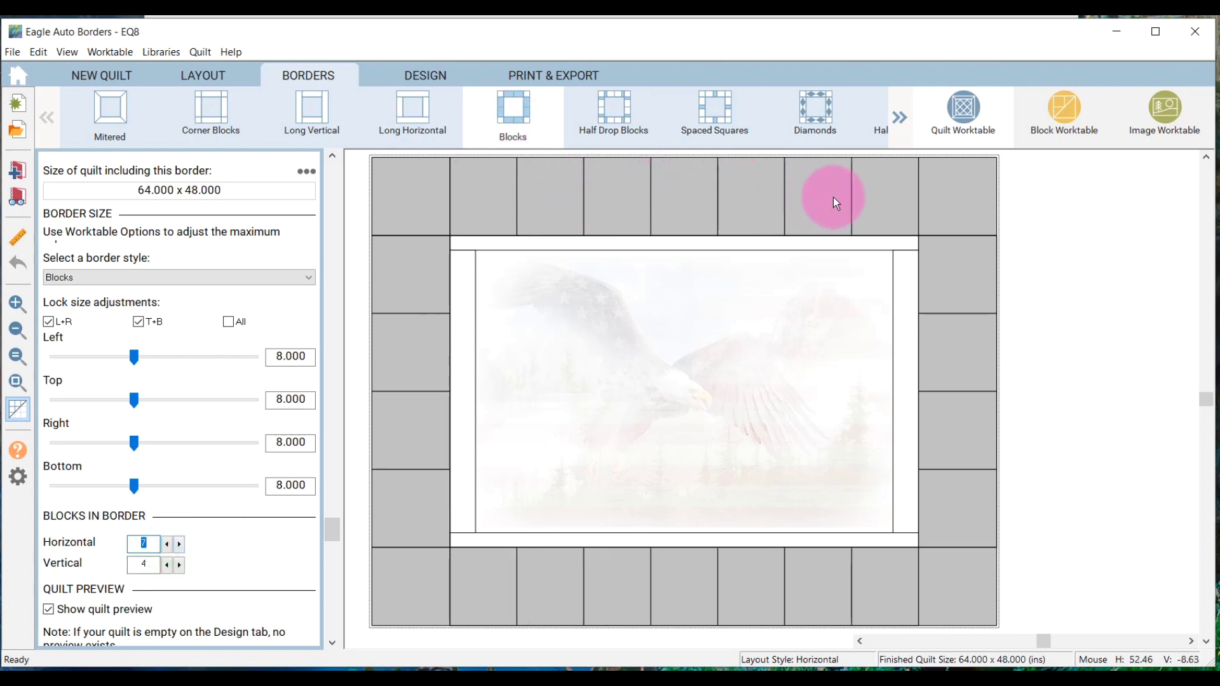
left_click(166, 544)
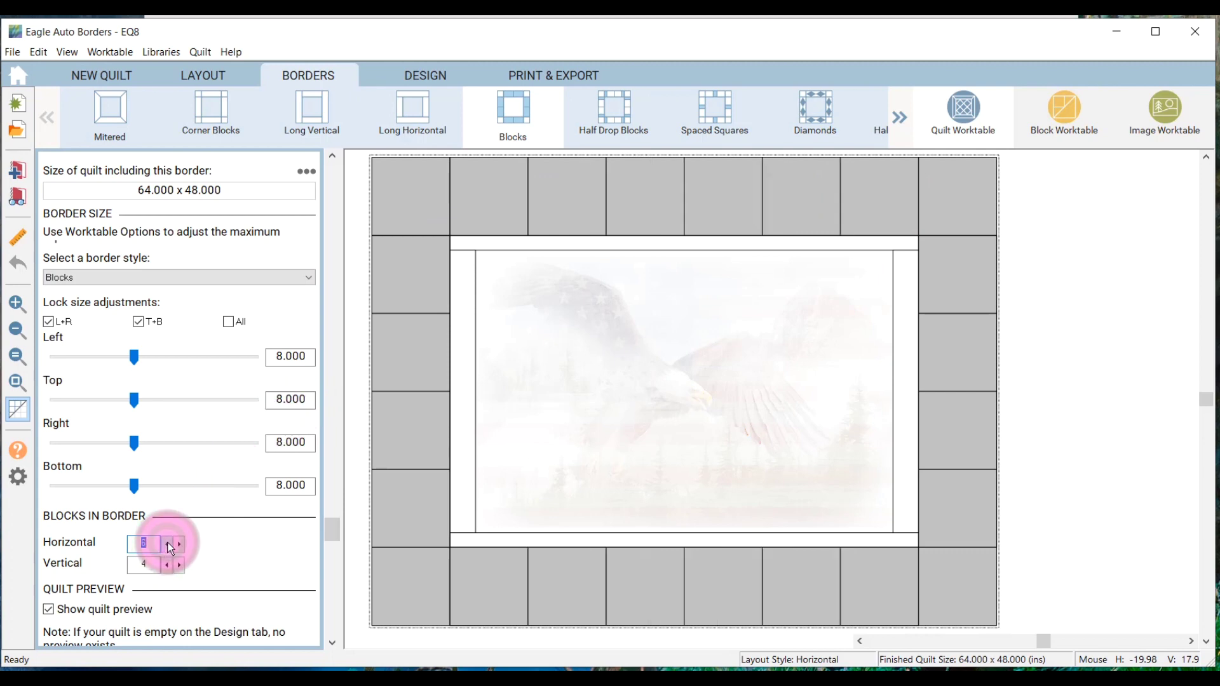
Check the print size of the first picket block after the corner in the outer border's top row
left_click(426, 79)
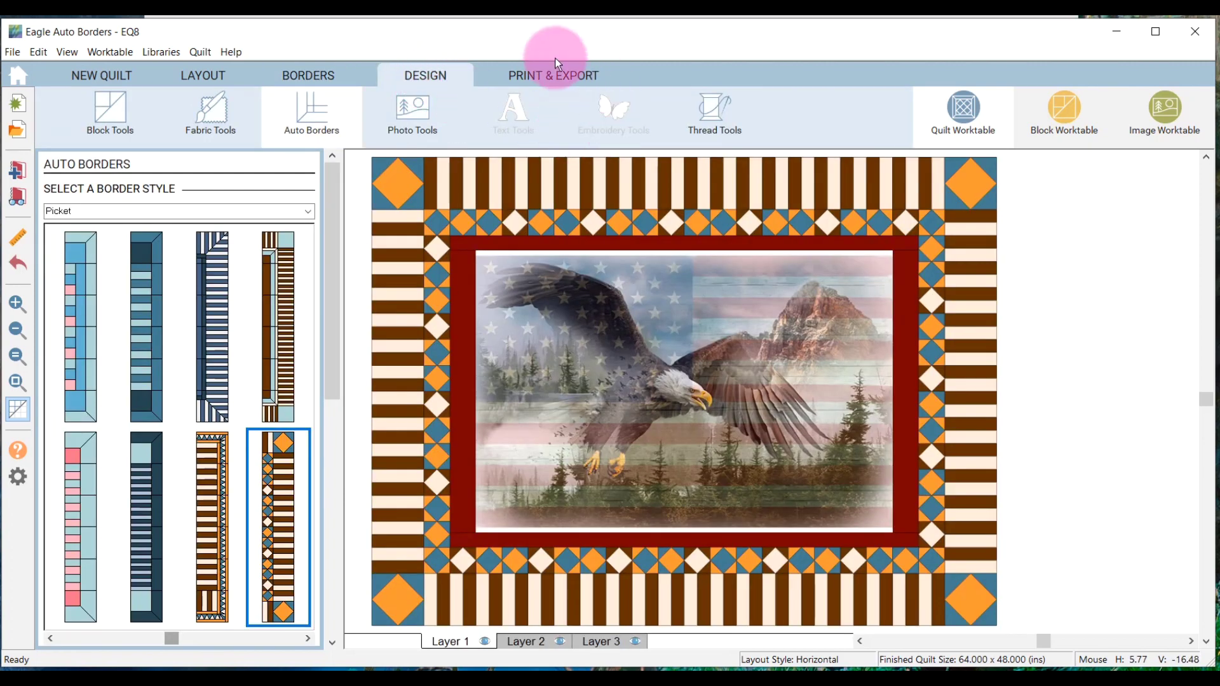
left_click(553, 72)
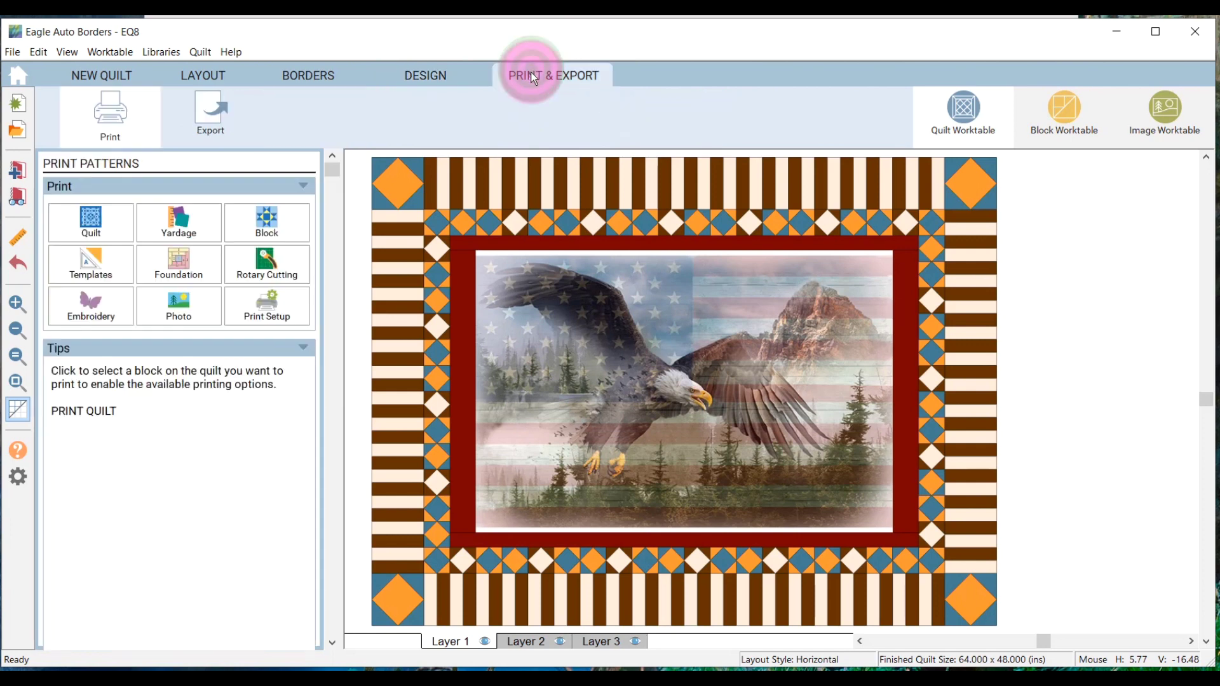
left_click(466, 202)
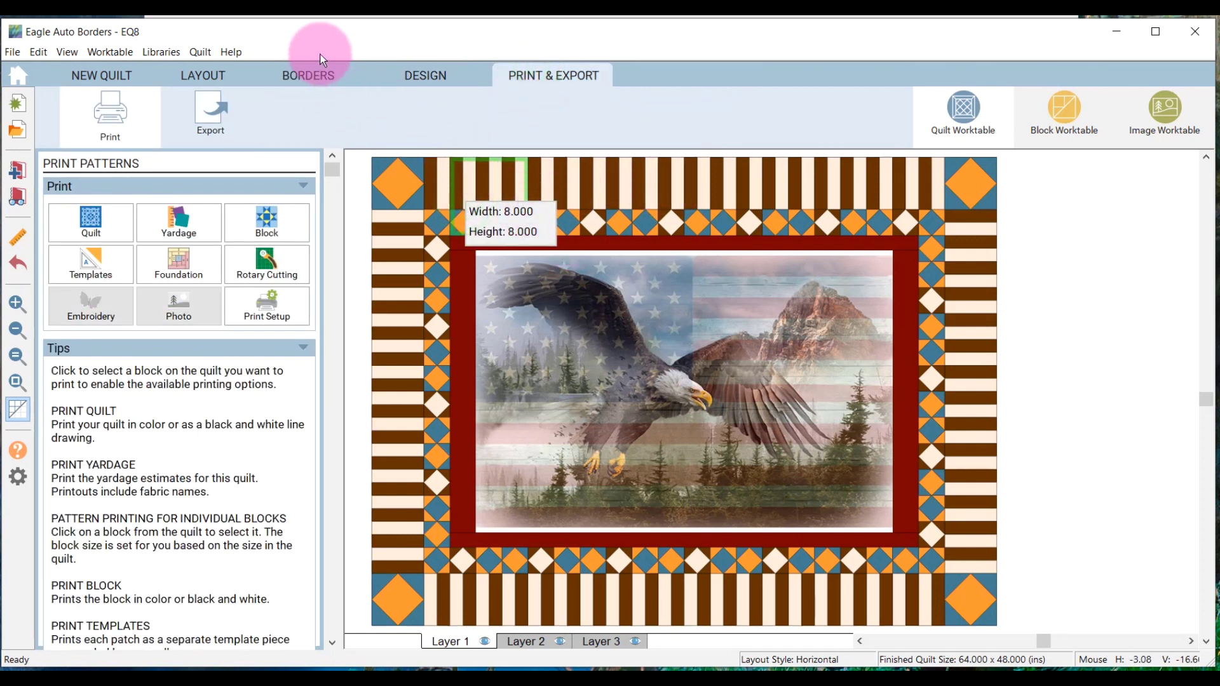
Find the Pickets and Diamonds border block in the Project Sketchbook and open it for editing on the Block Worktable
left_click(21, 202)
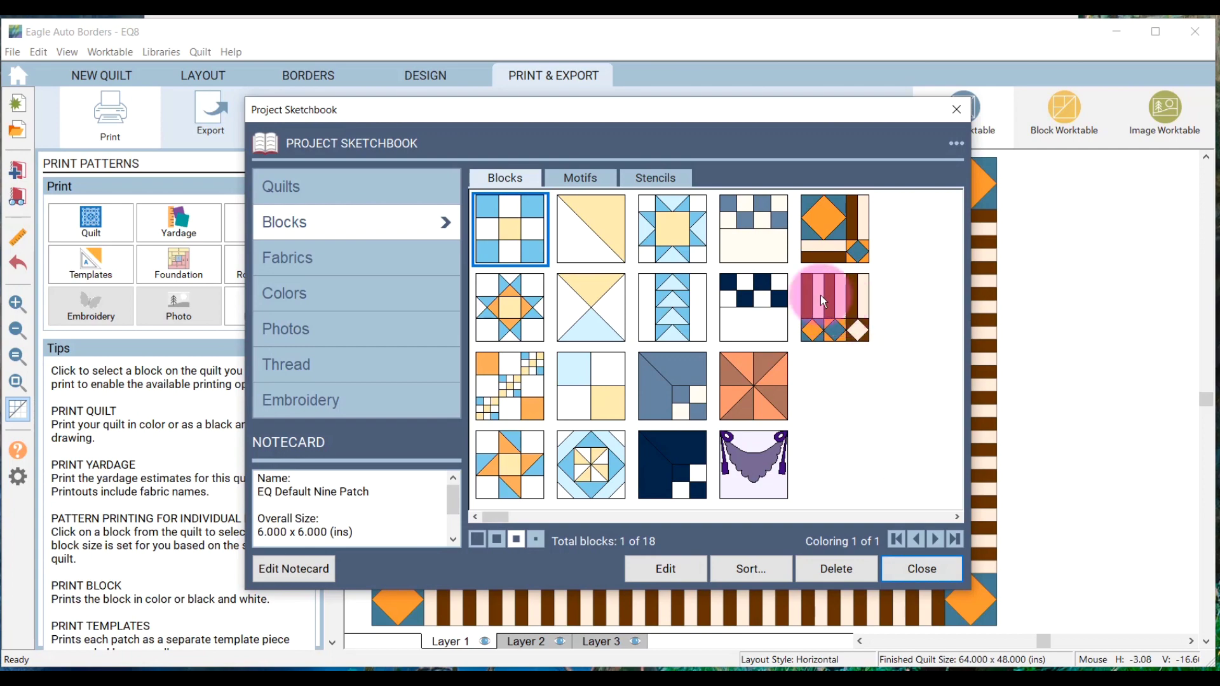
left_click(938, 575)
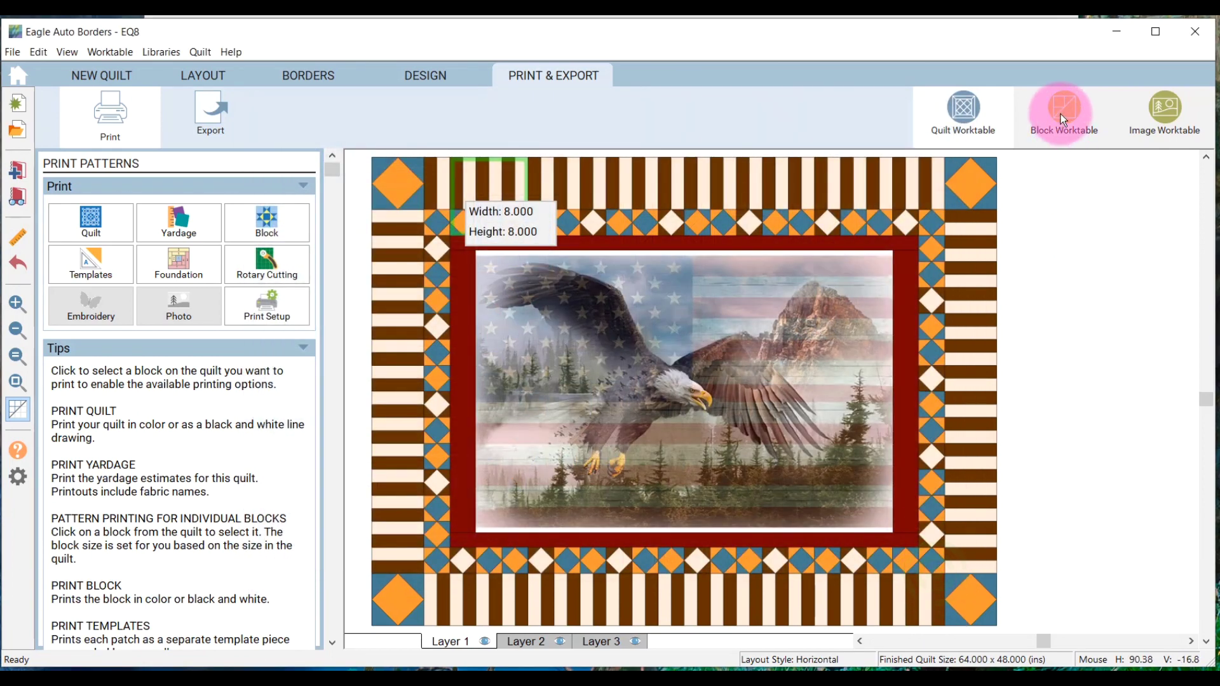
left_click(1064, 112)
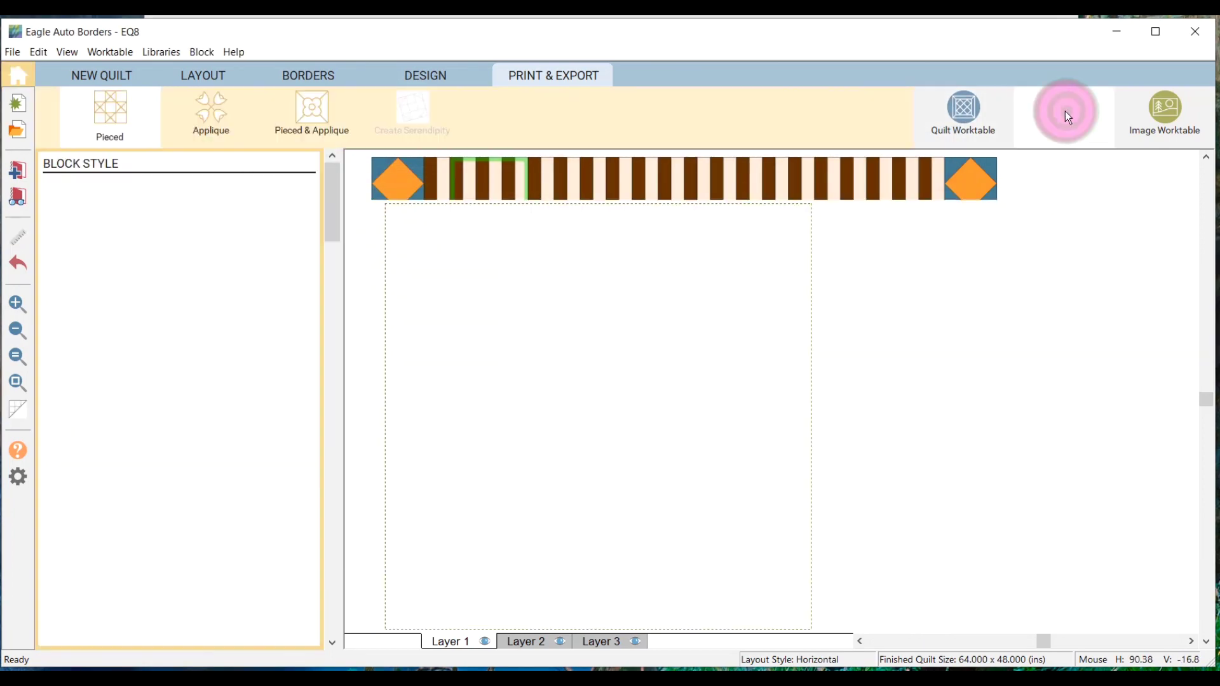
left_click(17, 194)
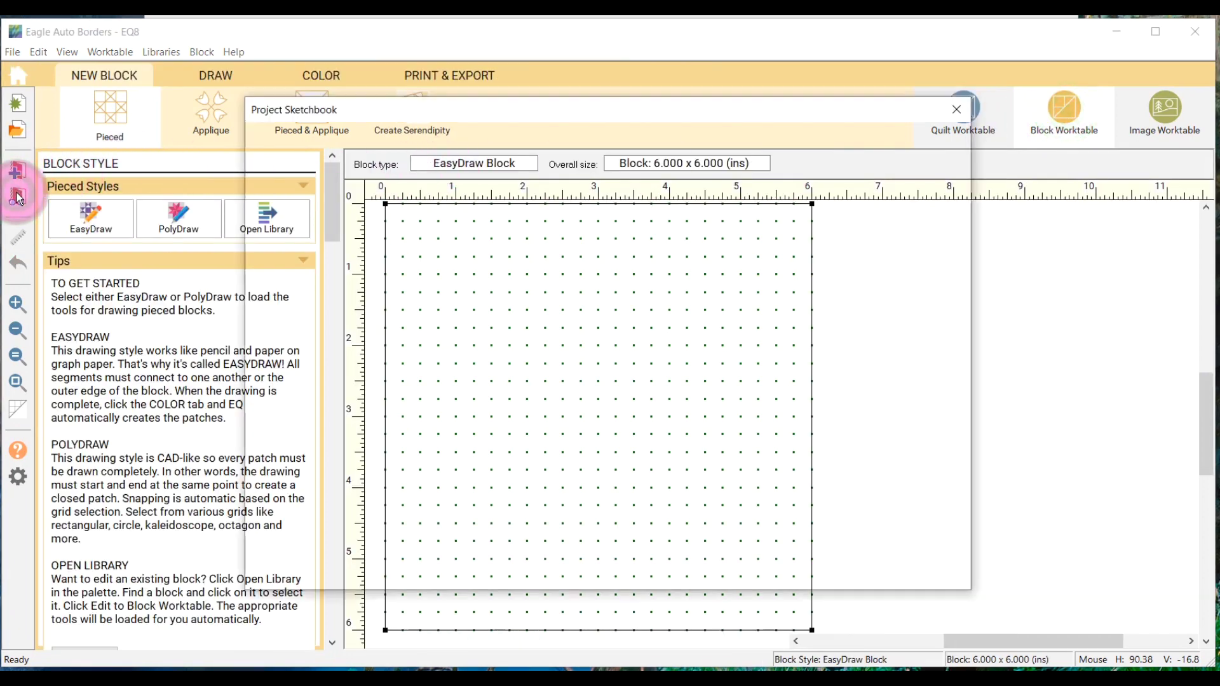
left_click(839, 307)
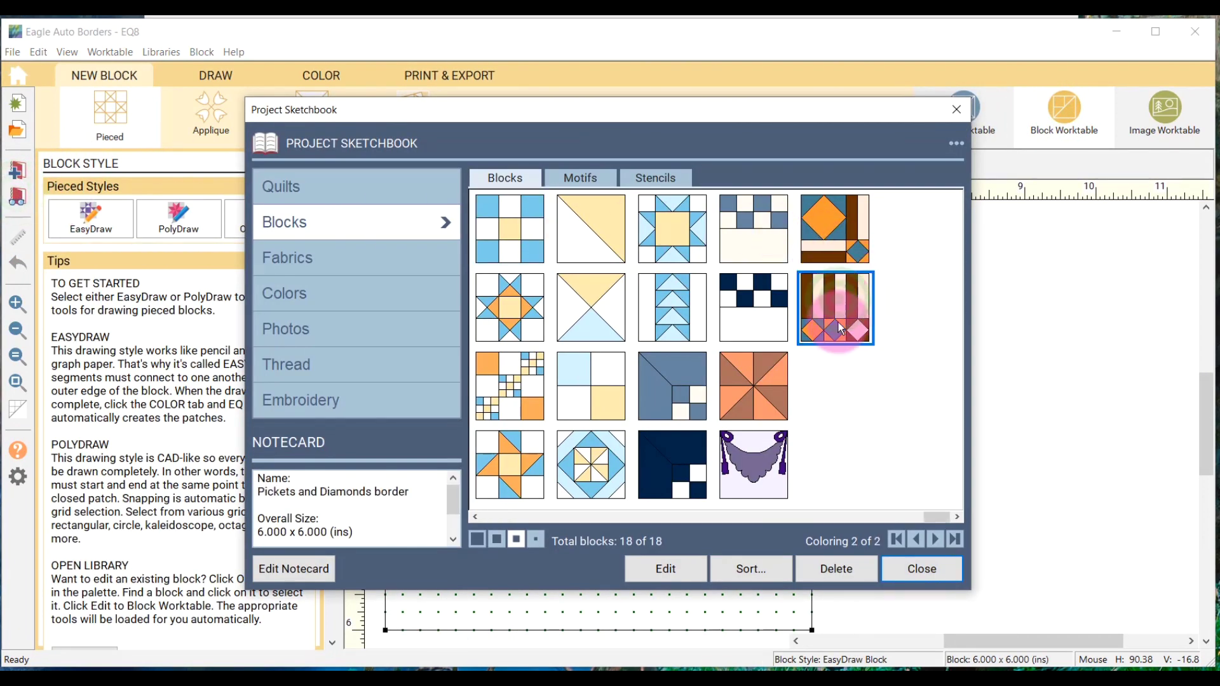
left_click(701, 567)
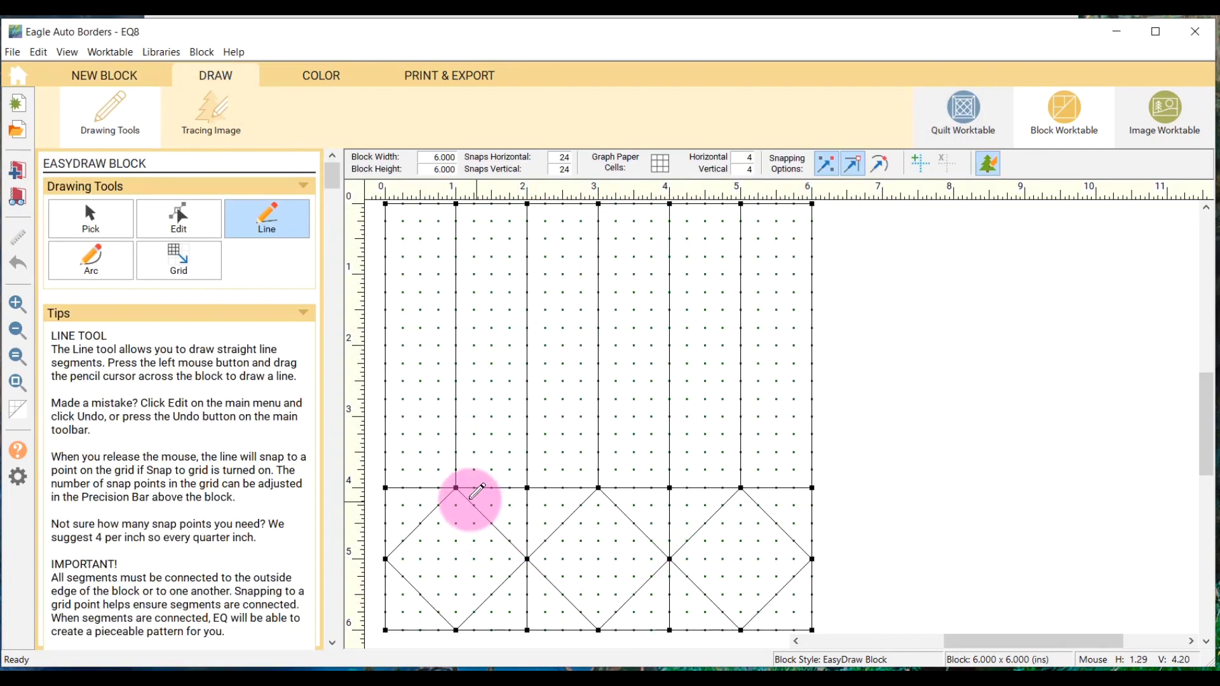
Delete the four diagonal segments forming the first diamond at the bottom left of the block
left_click(92, 218)
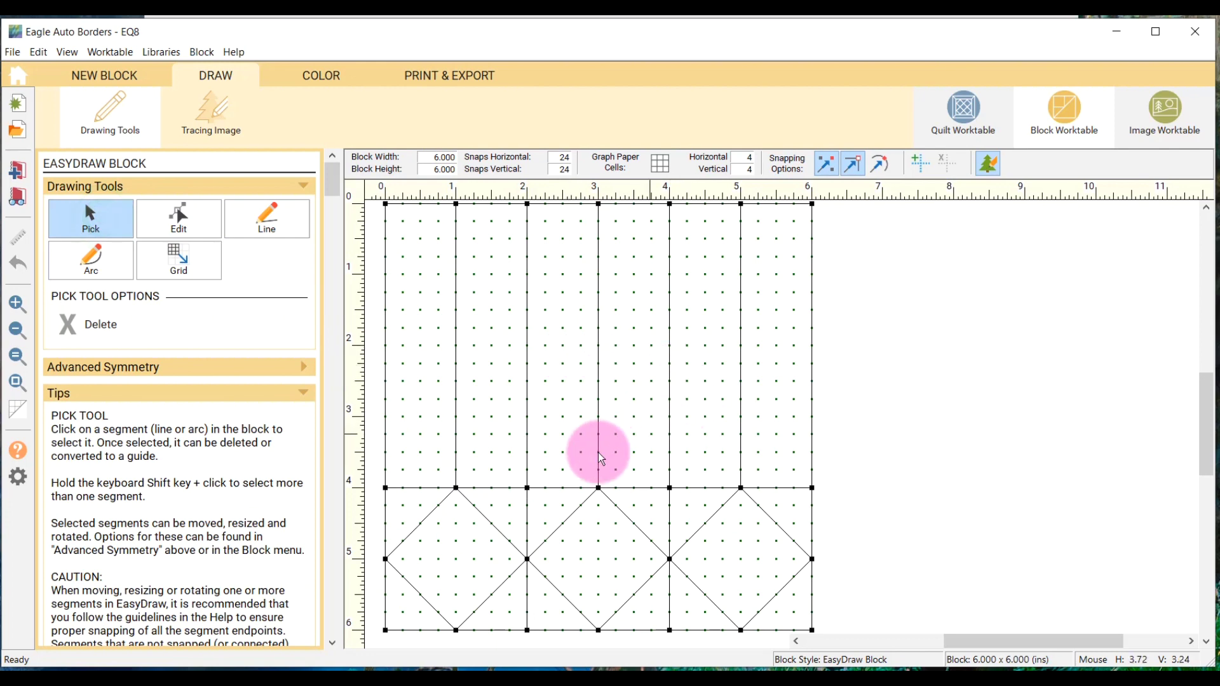
left_click(433, 511)
key("Delete")
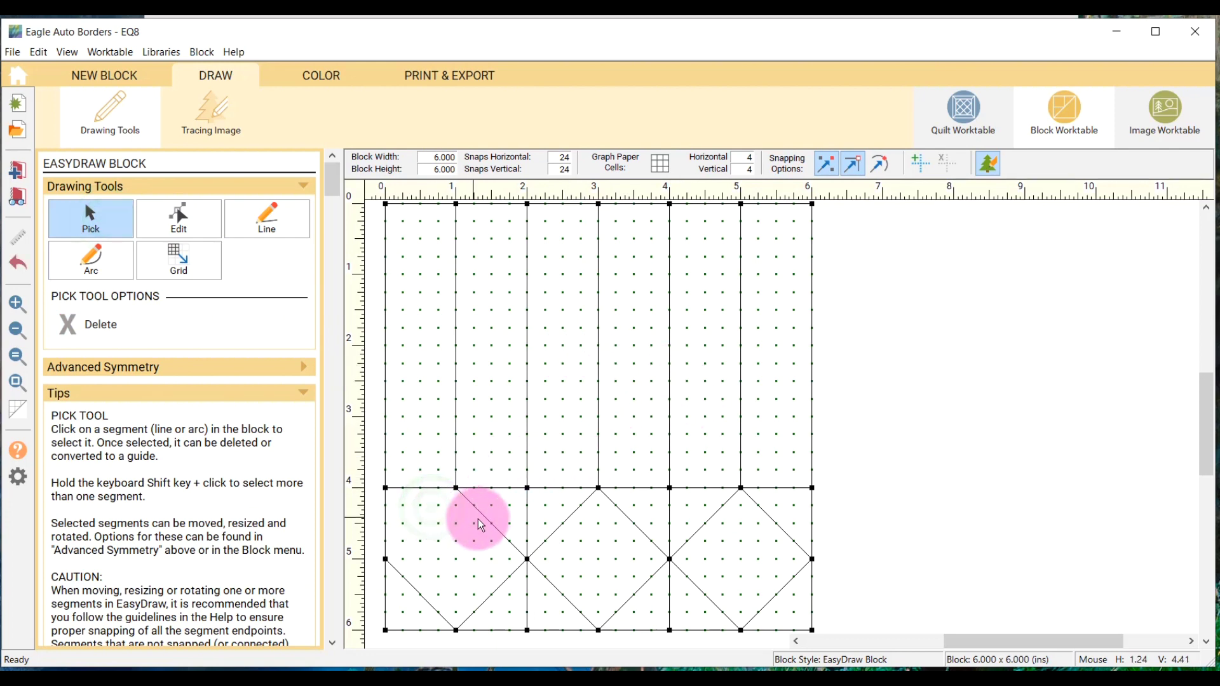
left_click(486, 518)
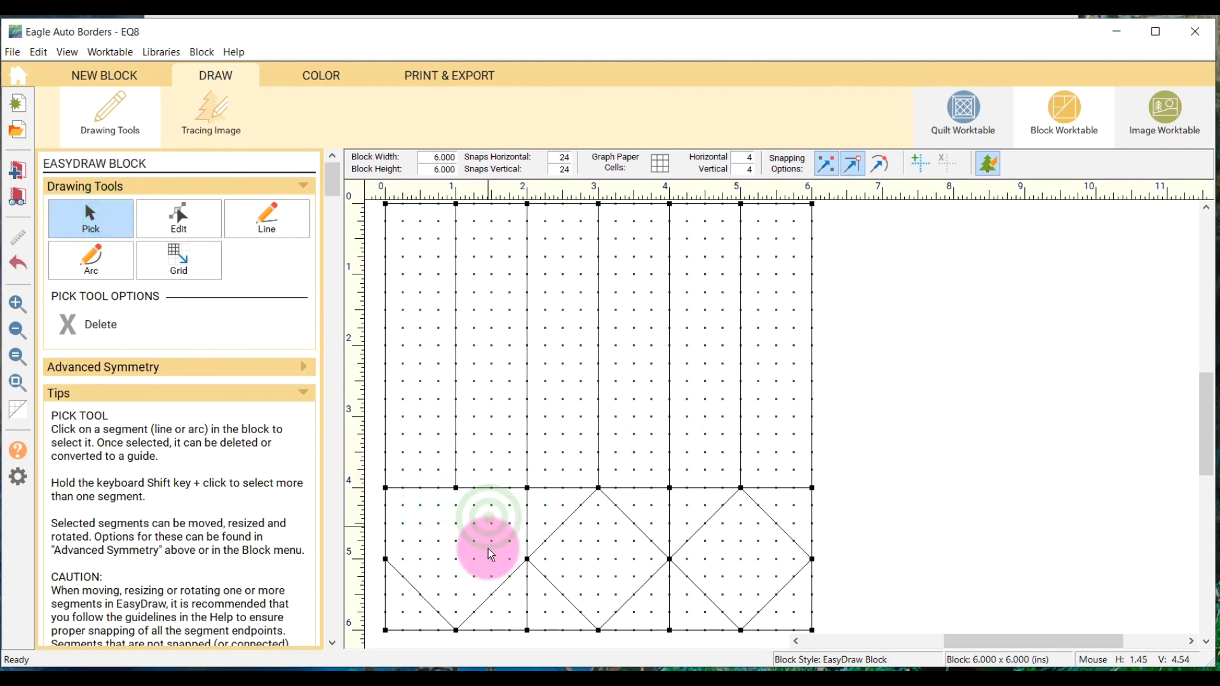
key("Delete")
left_click(492, 592)
left_click(423, 594)
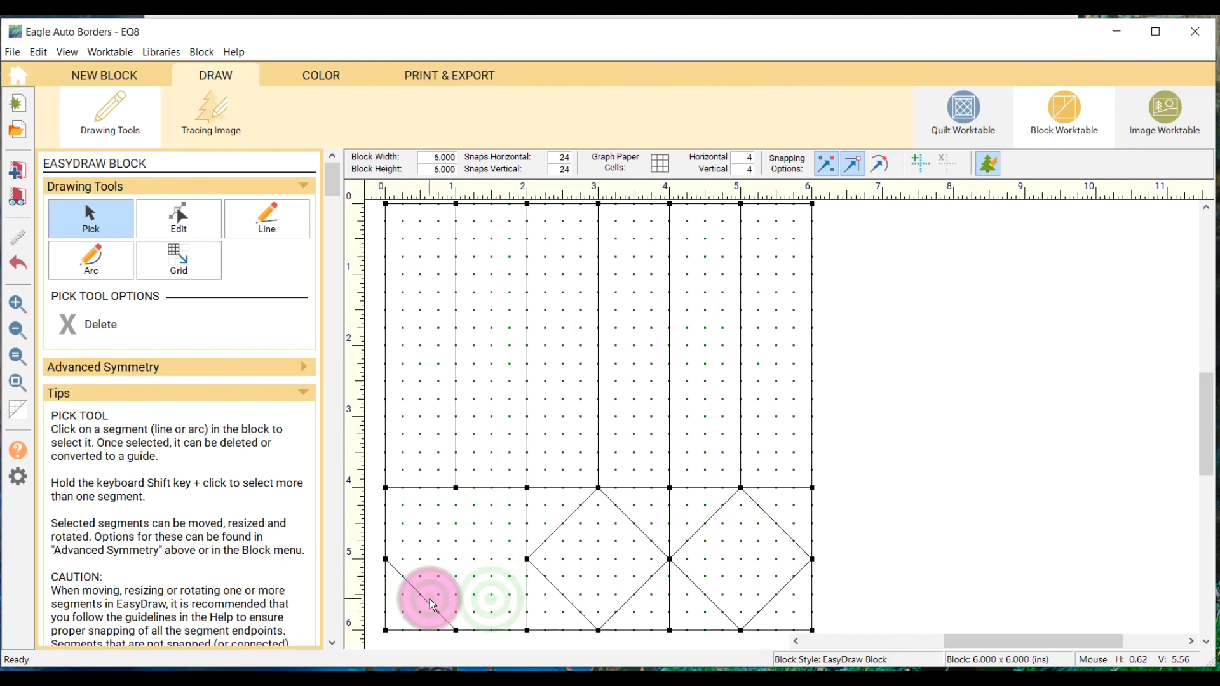
key("Delete")
Delete the four diagonal segments forming the middle diamond along the block's bottom row
left_click(564, 527)
key("Delete")
left_click(574, 594)
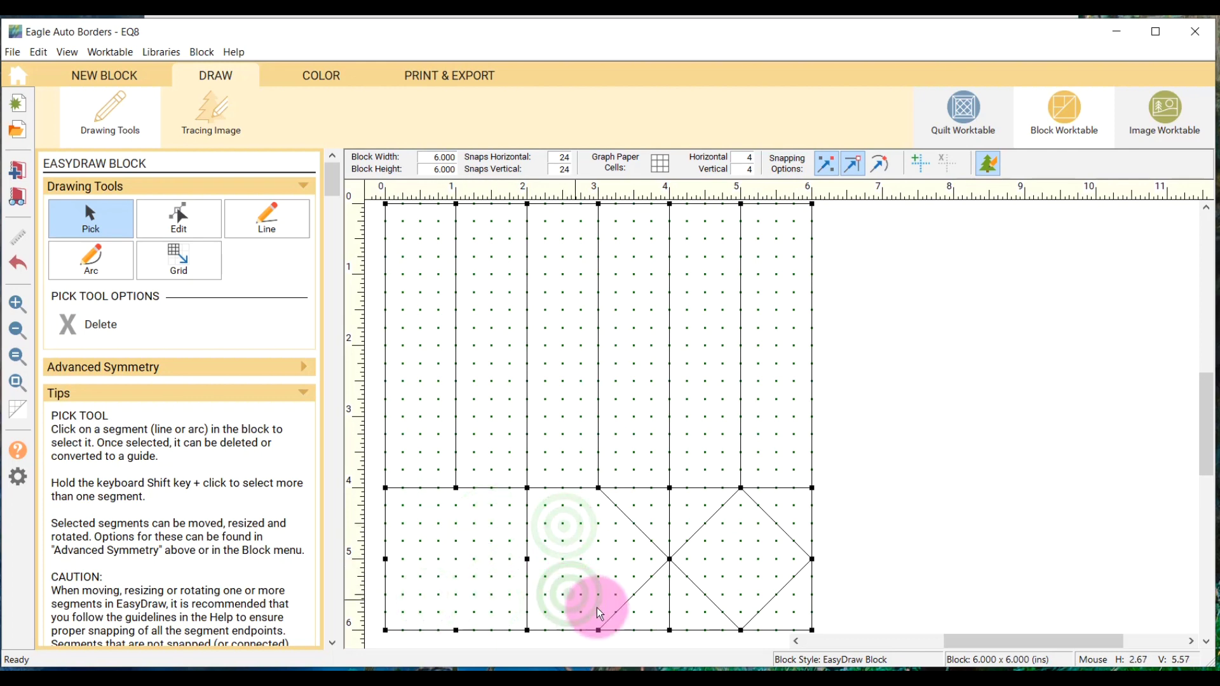
key("Delete")
left_click(632, 596)
key("Delete")
left_click(645, 537)
key("Delete")
Delete the four diagonal segments forming the last diamond in the block's bottom row and show the block for coloring
left_click(705, 525)
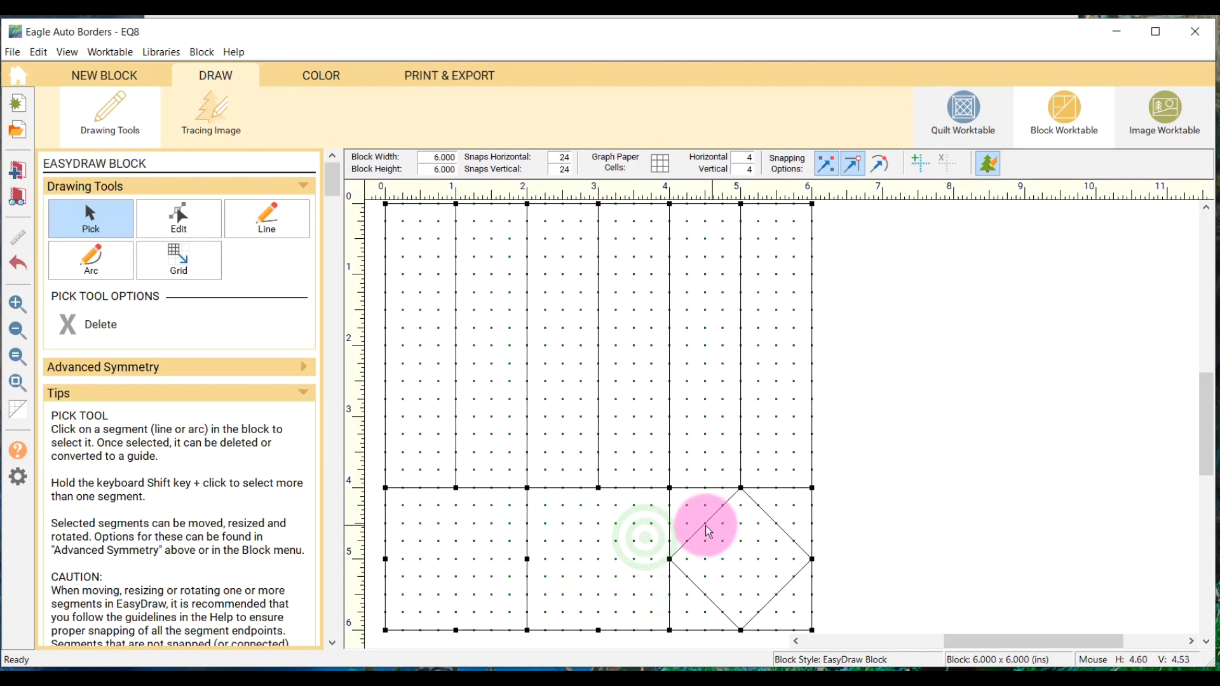
key("Delete")
left_click(714, 598)
key("Delete")
left_click(776, 594)
key("Delete")
left_click(783, 532)
key("Delete")
left_click(144, 83)
left_click(292, 82)
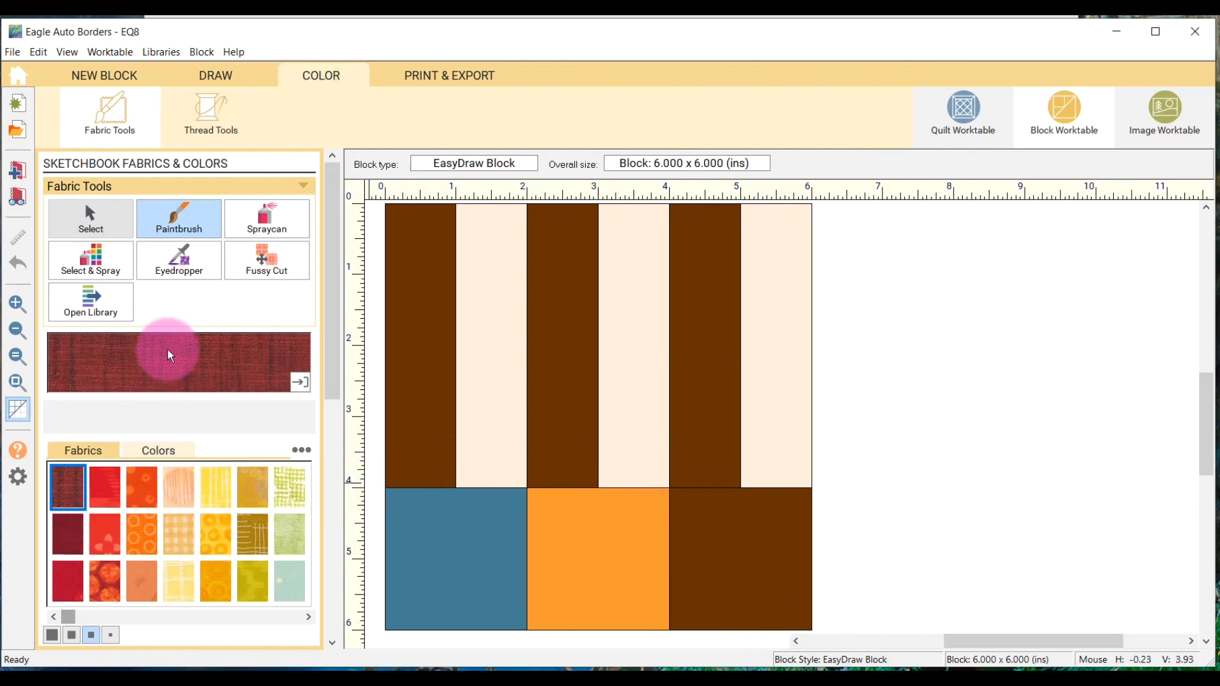
Color the block's three brown vertical stripes with the dark red leaf-print fabric
left_click(67, 537)
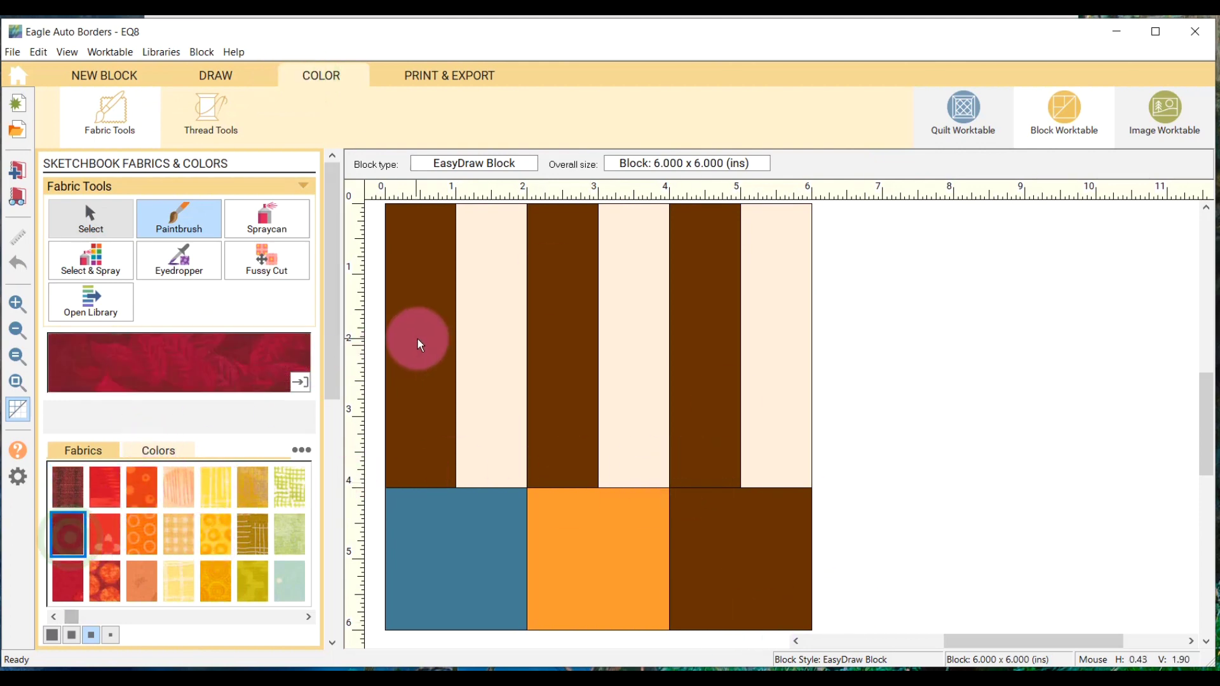
left_click(419, 337)
left_click(543, 344)
left_click(702, 357)
Color the block's three cream vertical stripes with the off-white woven-texture fabric
left_click(290, 619)
left_click(289, 617)
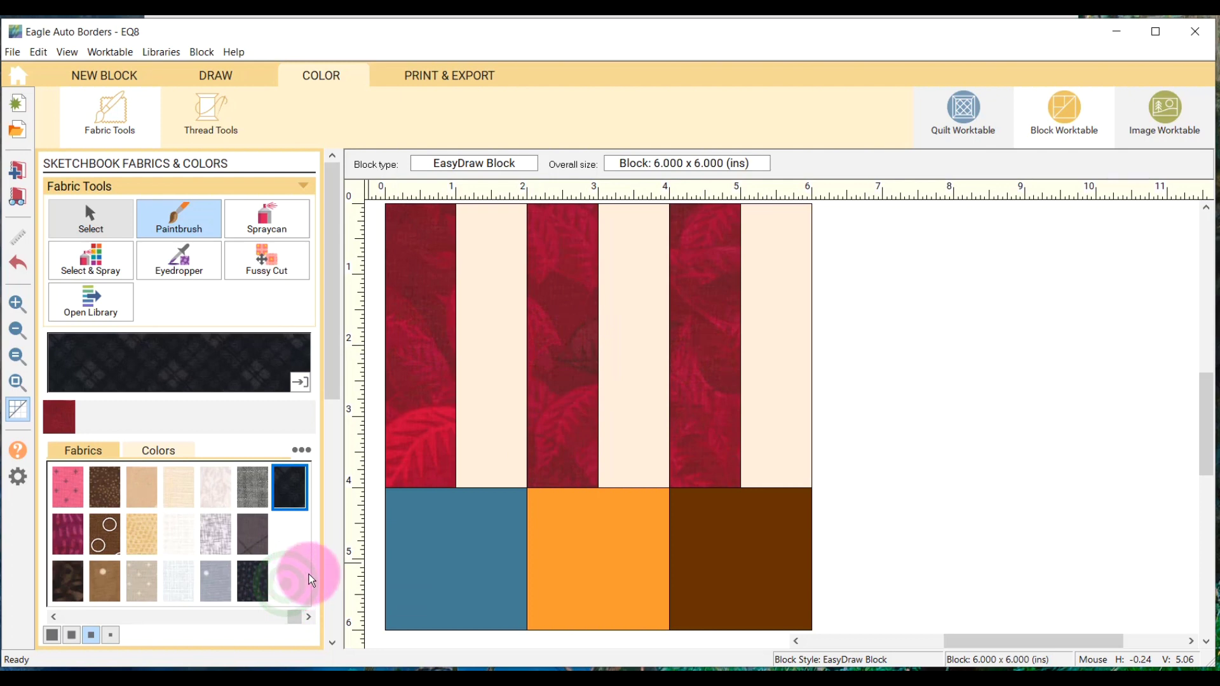
left_click(180, 534)
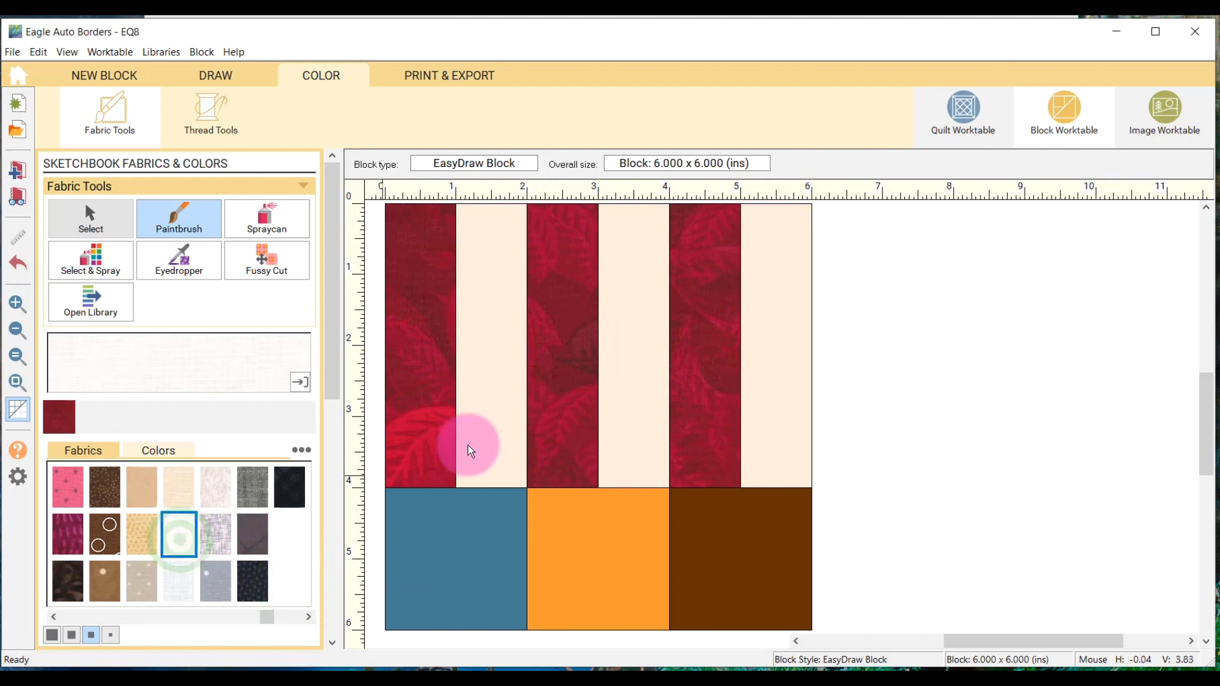
left_click(494, 388)
left_click(620, 376)
left_click(769, 368)
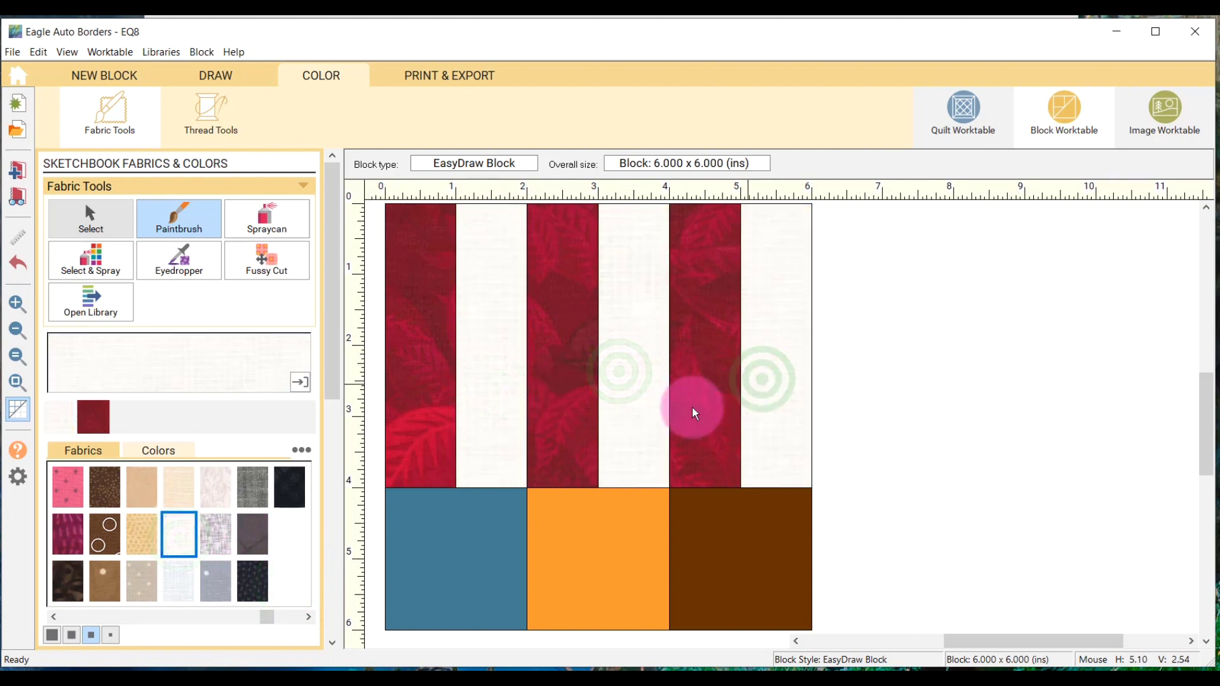
Color the first and last squares in the block's bottom row with the golden-orange swirl fabric
left_click(99, 615)
left_click(98, 615)
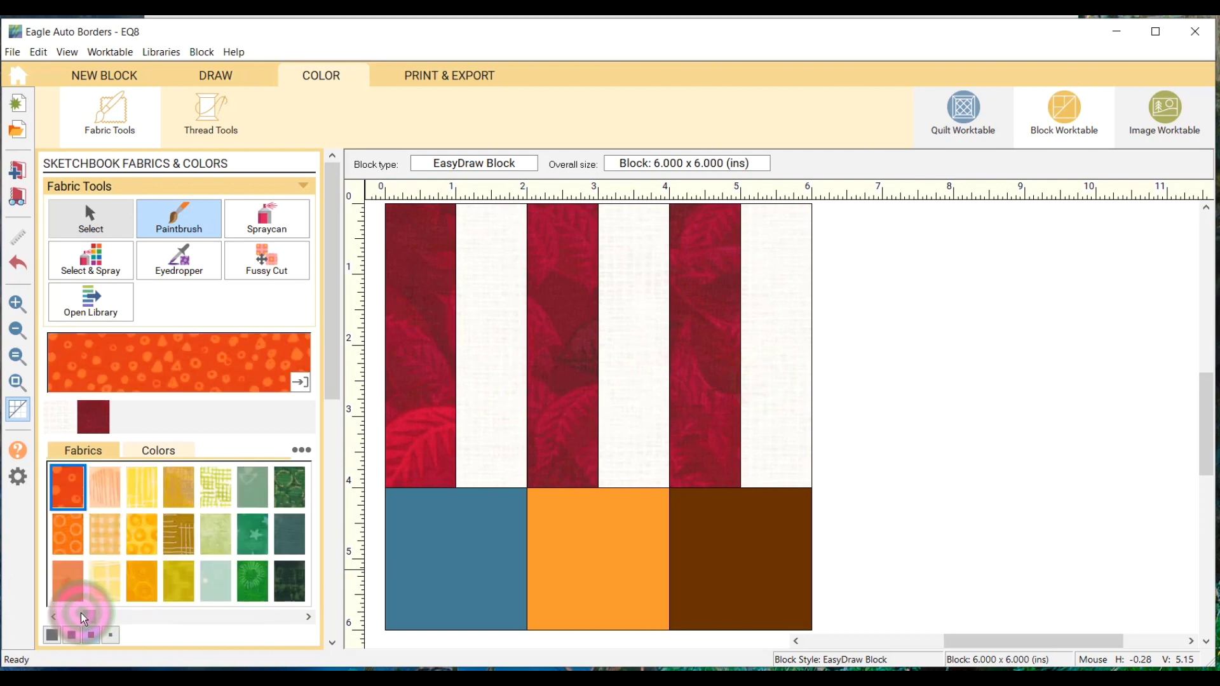
left_click(142, 581)
left_click(493, 575)
left_click(699, 563)
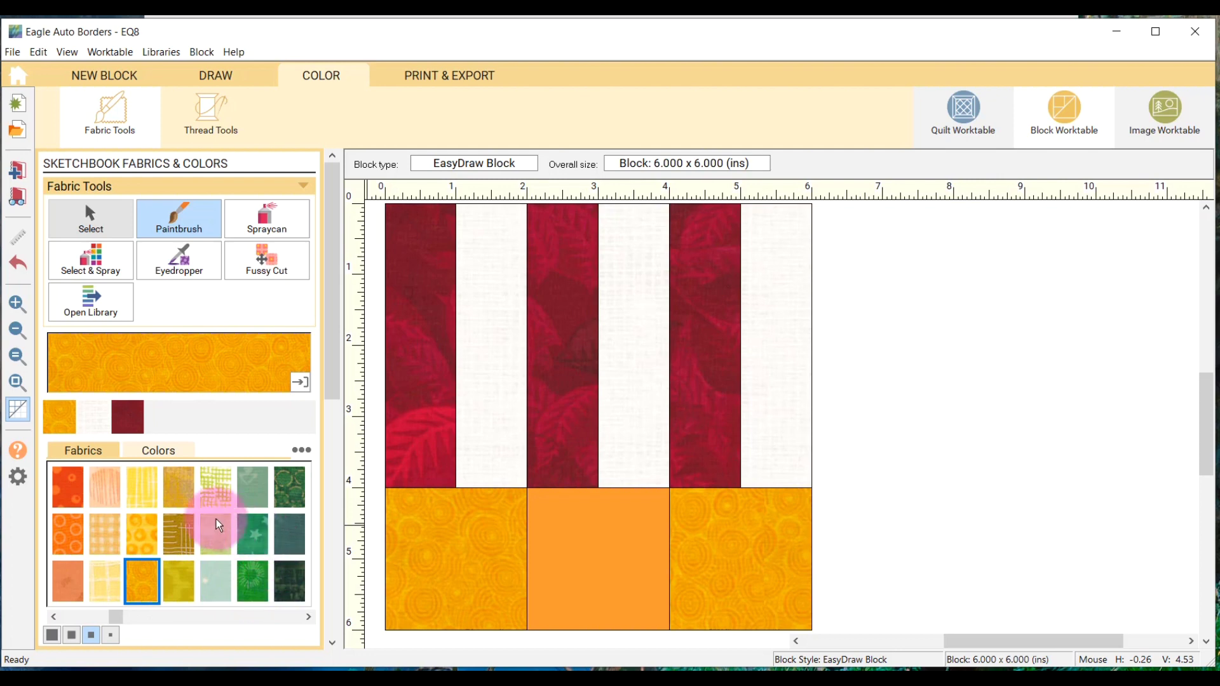
Recolor the last bottom square with the mustard line-print fabric and the middle square with the pale orange plaid
left_click(179, 534)
left_click(720, 547)
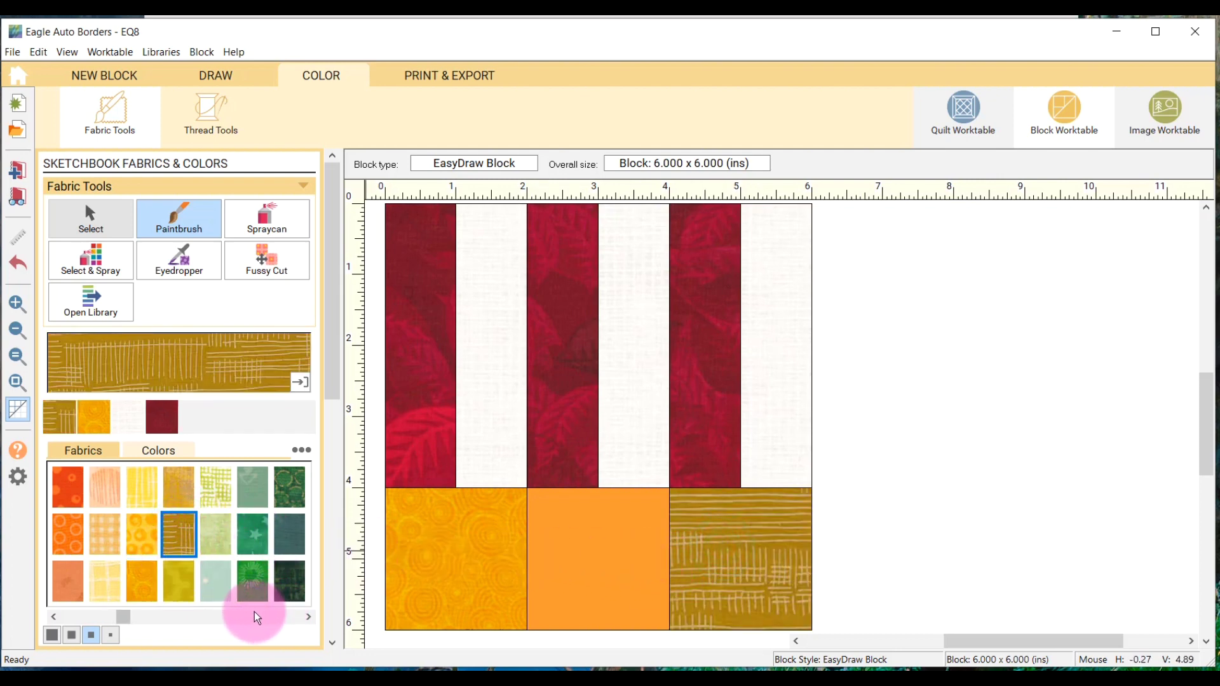
left_click(105, 533)
left_click(582, 562)
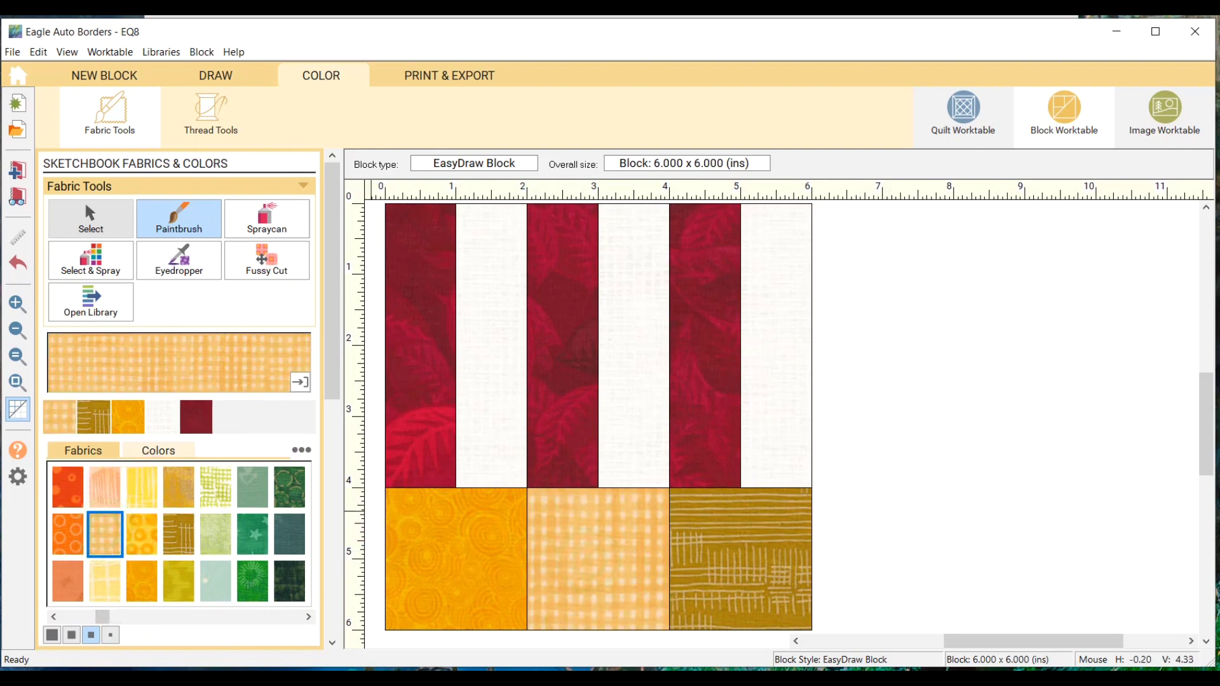
Add the recolored block to the Project Sketchbook and return to the quilt with the block tools open
left_click(14, 178)
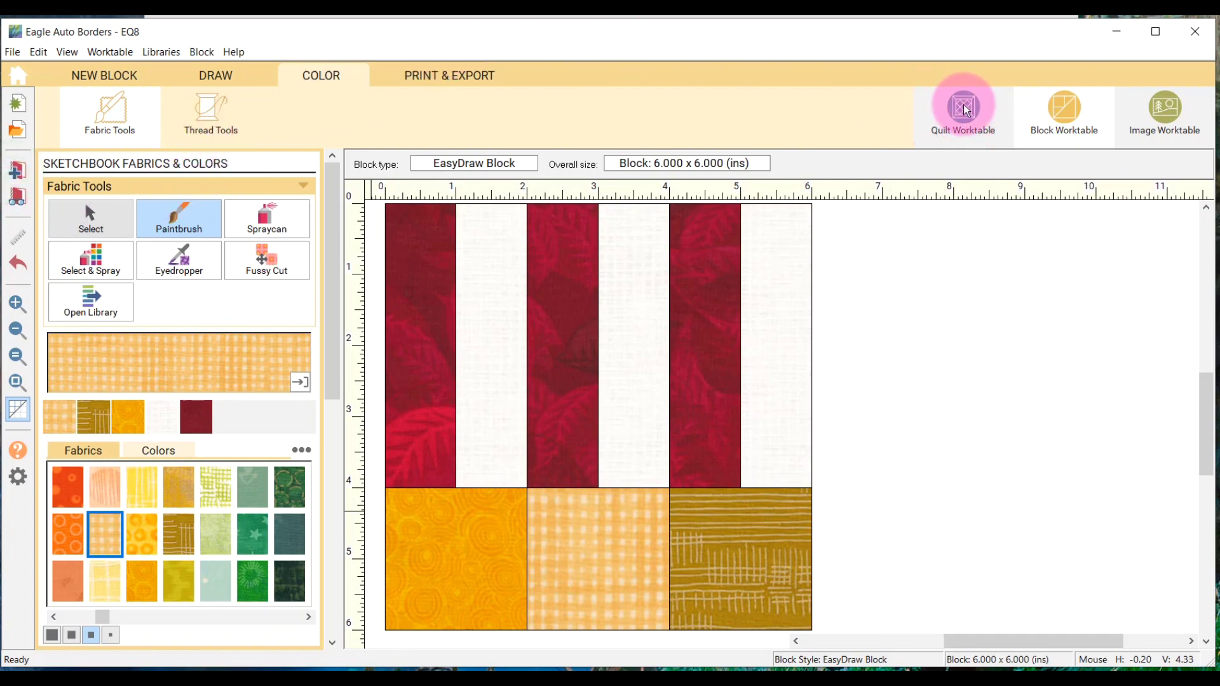
left_click(964, 108)
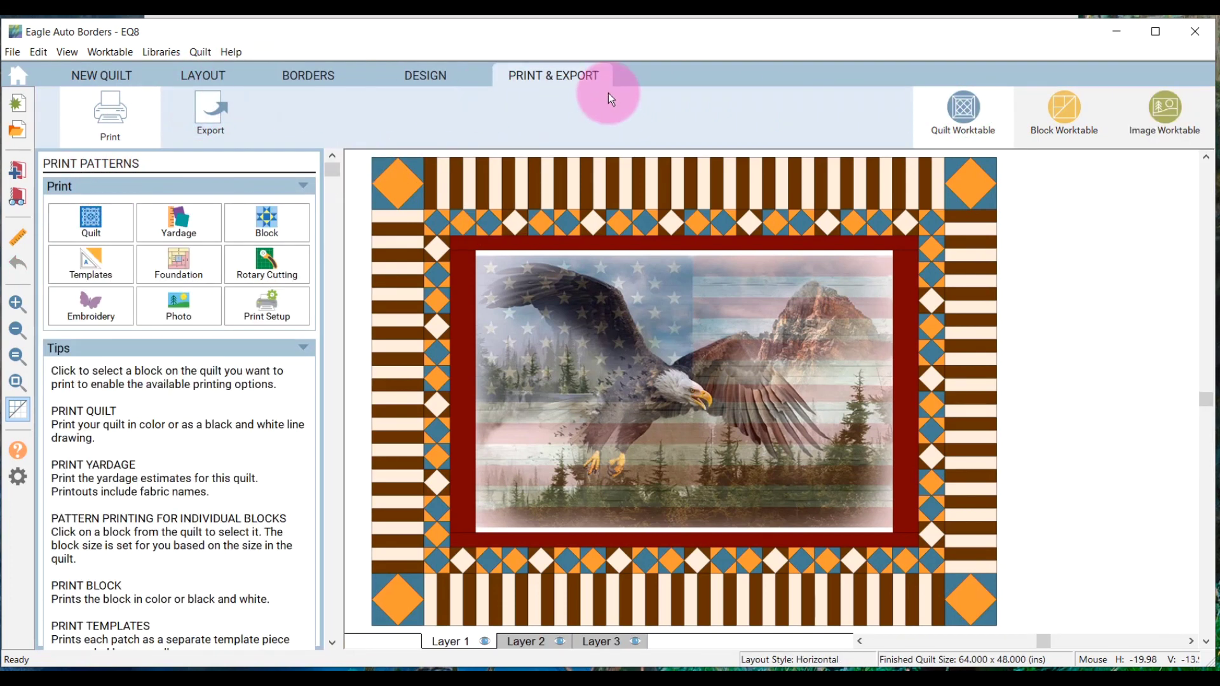
left_click(394, 76)
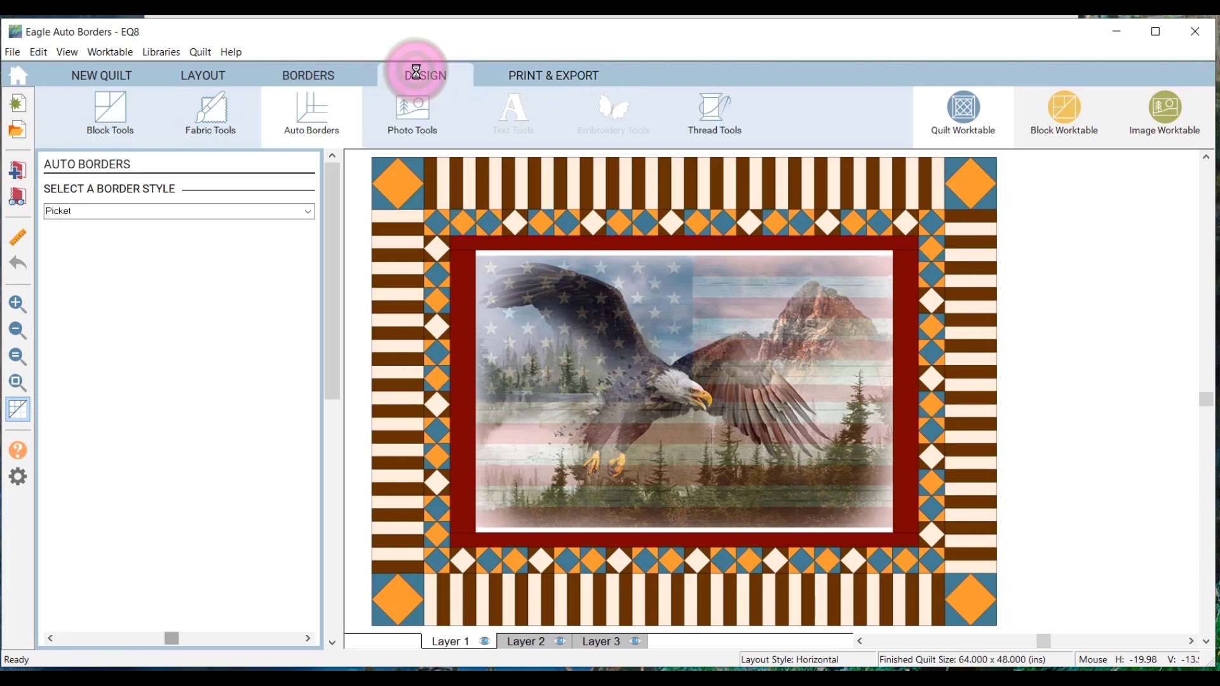
left_click(109, 112)
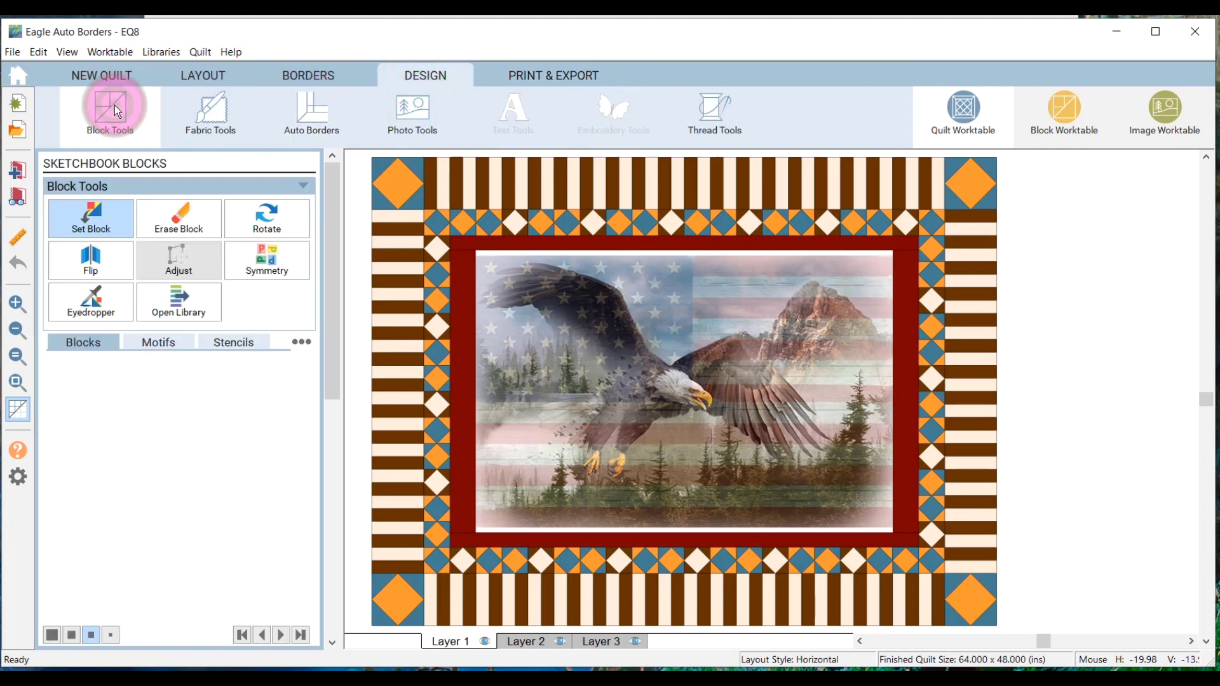
Set the red-and-white striped block with gold squares into every non-corner border block of the quilt
left_click(293, 615)
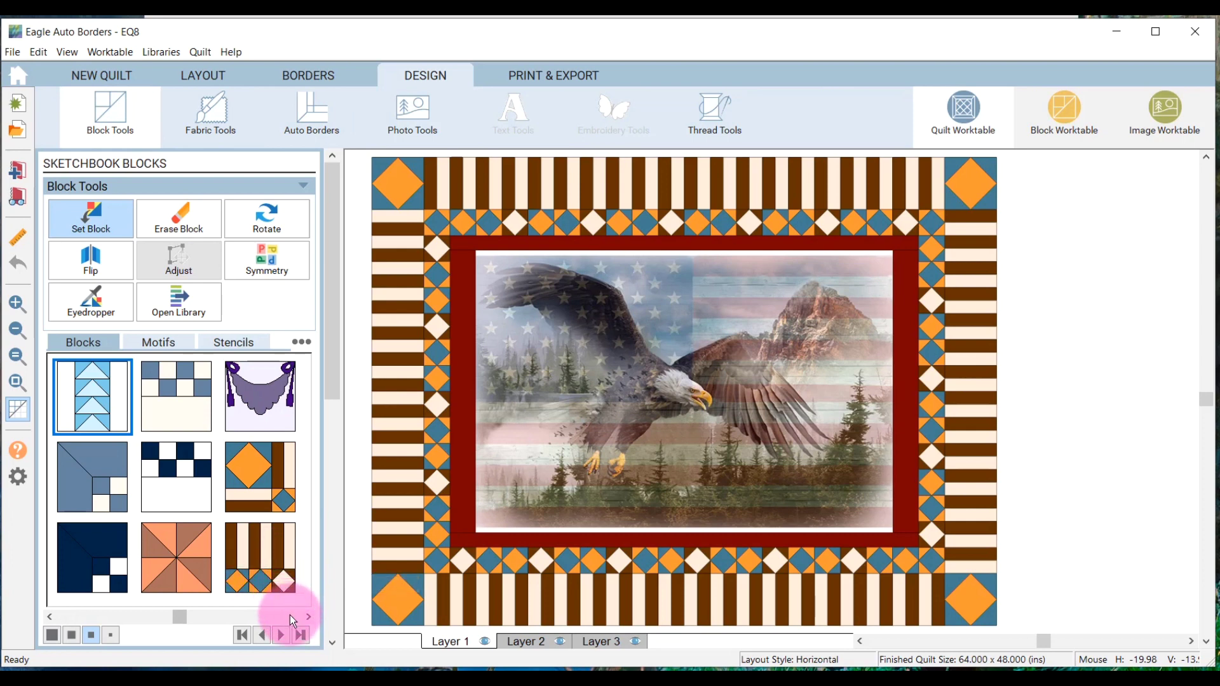
left_click(291, 614)
mouse_move(265, 399)
left_mouse_down()
mouse_move(594, 136)
mouse_move(489, 183)
mouse_move(461, 183)
mouse_move(542, 183)
left_mouse_up()
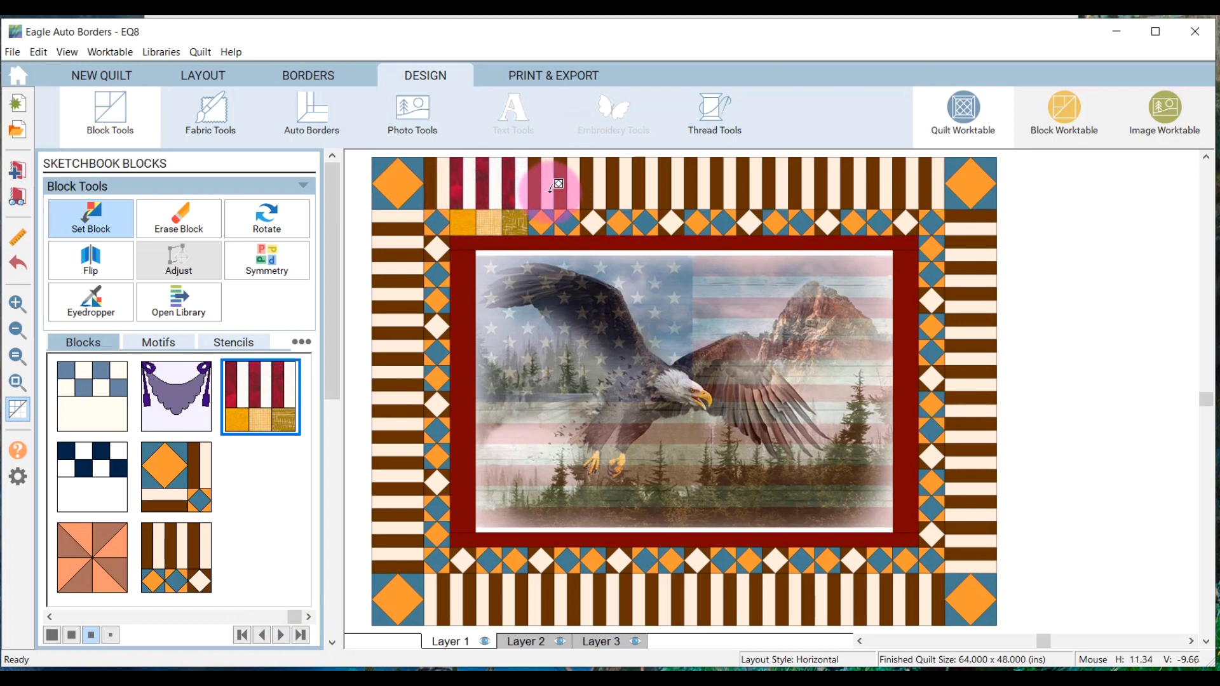
left_click(550, 190, "ctrl")
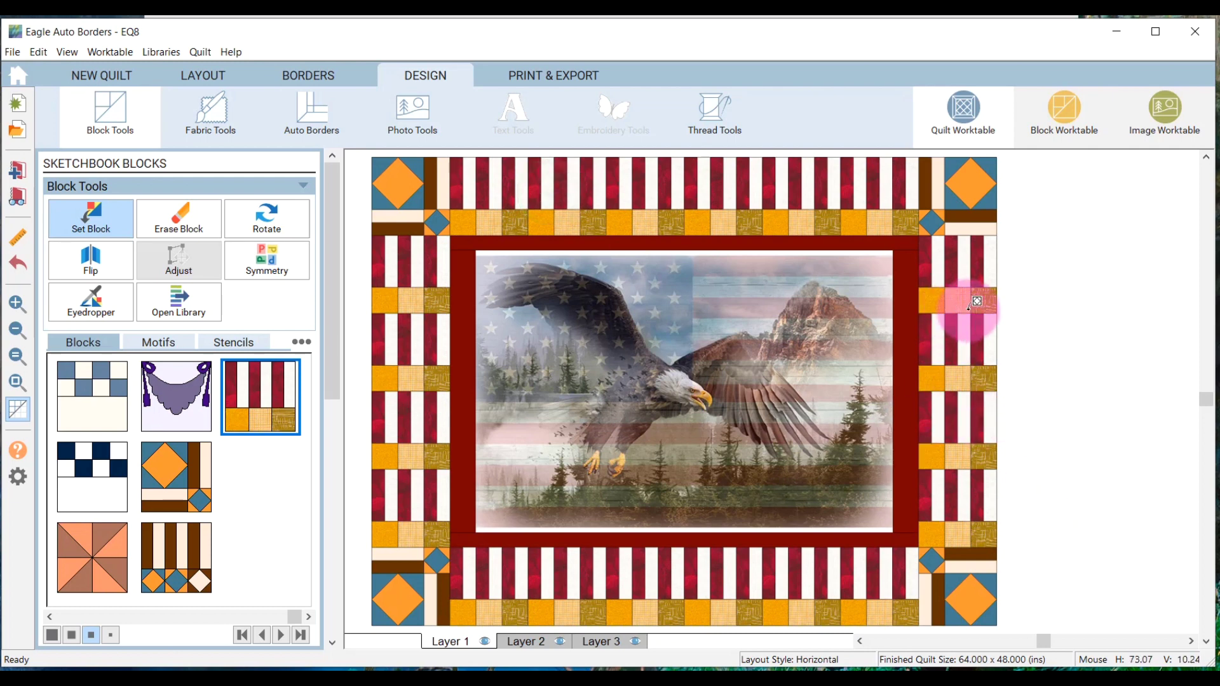
Rotate the four blocks in the quilt's right border 90 degrees so their gold squares face the center
left_click(266, 213)
left_click(934, 299)
left_click(957, 343)
left_click(962, 416)
left_click(965, 497)
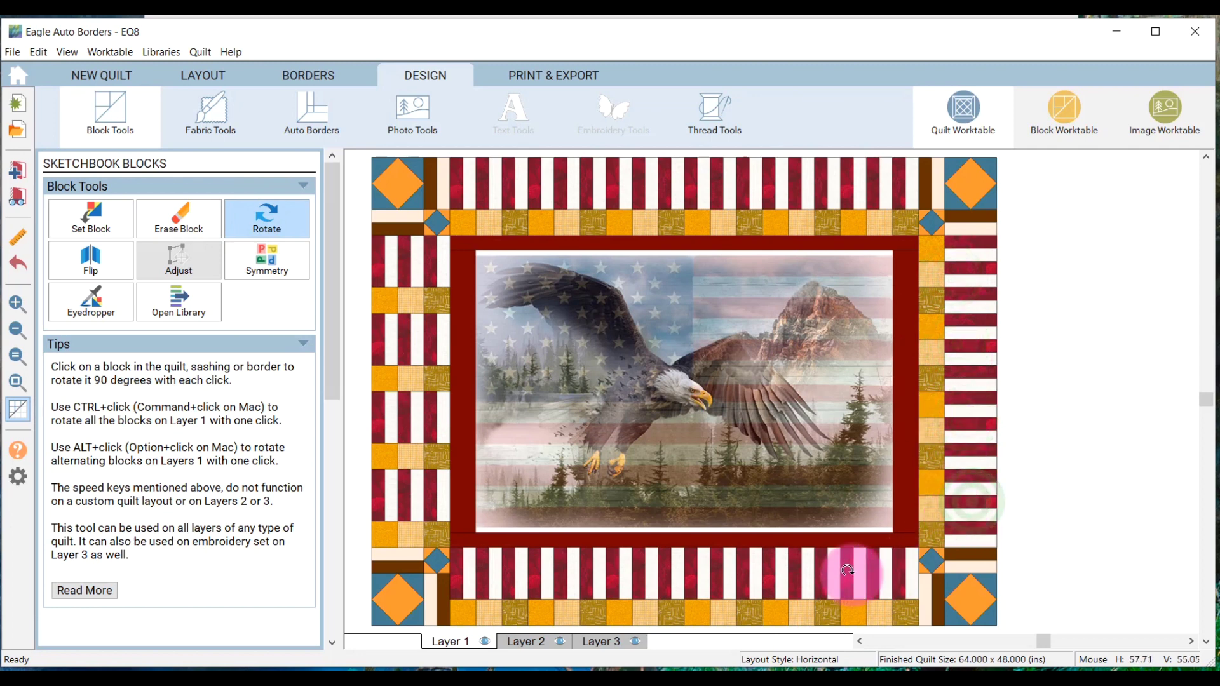
Rotate each of the six blocks in the quilt's bottom border 180 degrees so their gold squares face the center
left_click(862, 573)
left_click(864, 573)
left_click(809, 575)
left_click(789, 573)
left_click(733, 572)
left_click(705, 572)
left_click(645, 571)
left_click(643, 573)
left_click(574, 570)
left_click(573, 570)
left_click(502, 572)
left_click(503, 572)
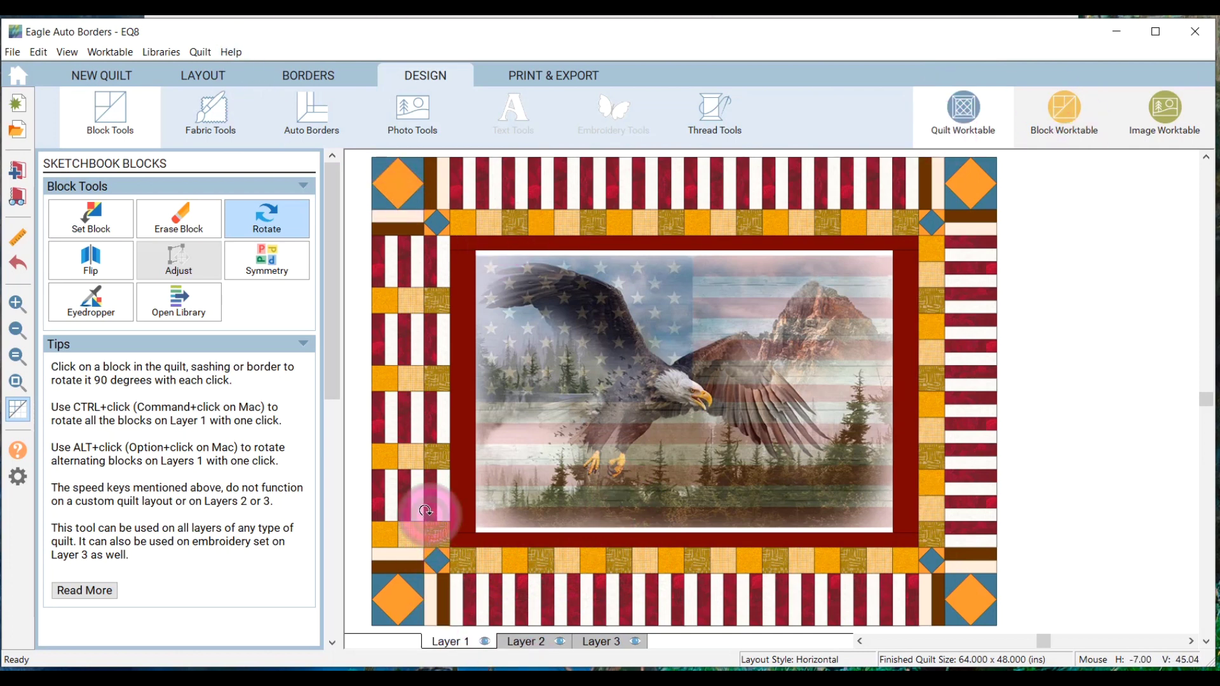
Rotate each of the four blocks in the quilt's left border 270 degrees so their gold squares face the center
left_click(410, 499)
left_click(409, 499)
left_click(410, 498)
left_click(411, 406)
left_click(411, 407)
left_click(413, 404)
left_click(424, 325)
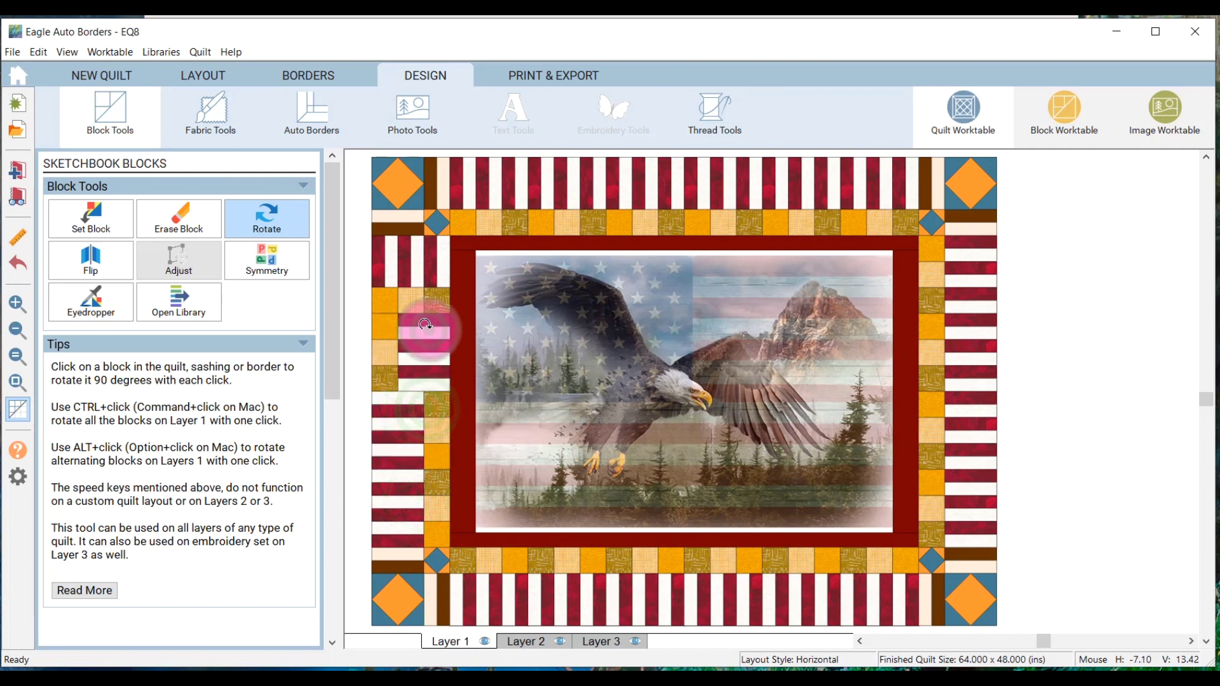
left_click(419, 326)
left_click(418, 326)
left_click(426, 262)
left_click(426, 261)
left_click(426, 257)
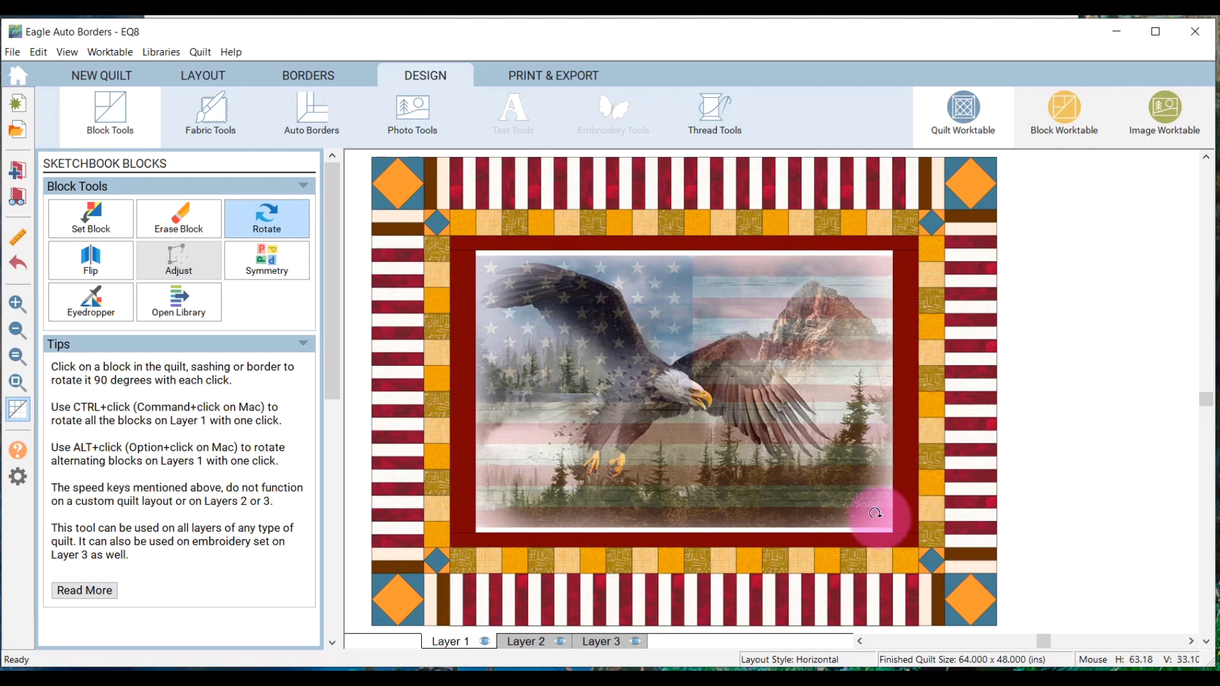
Browse the Checked, Striped and Triangular styles under 09 Border Blocks in the Block Library
left_click(105, 143)
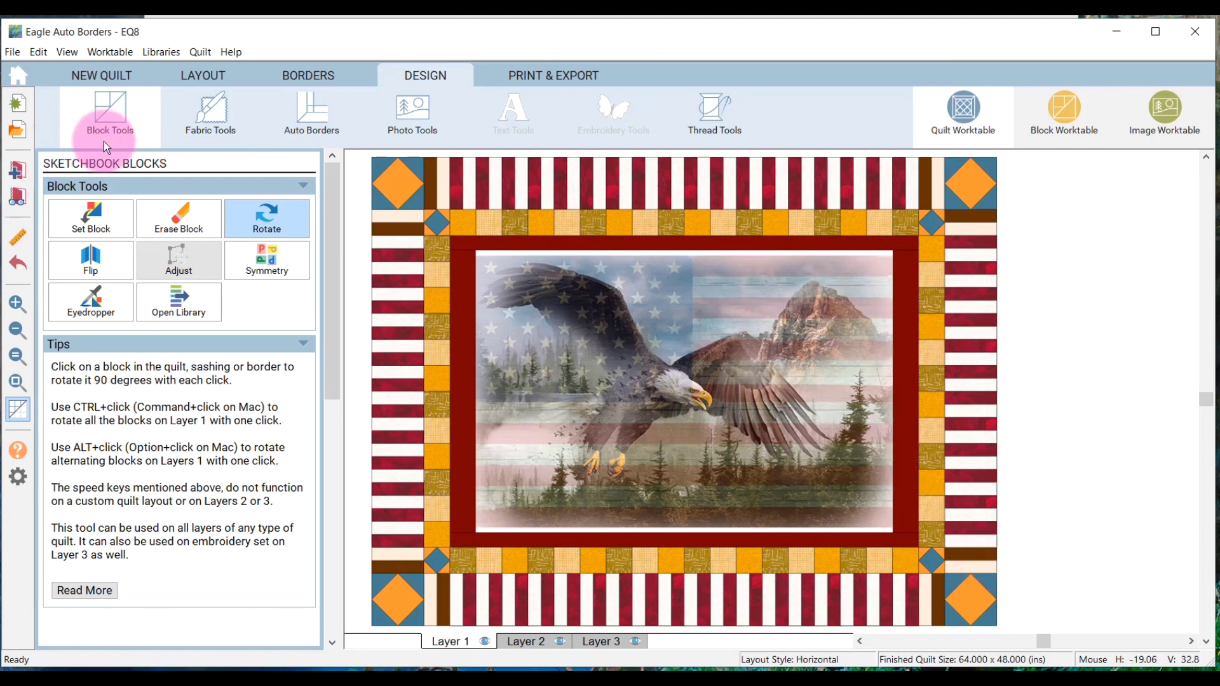
left_click(165, 52)
left_click(181, 69)
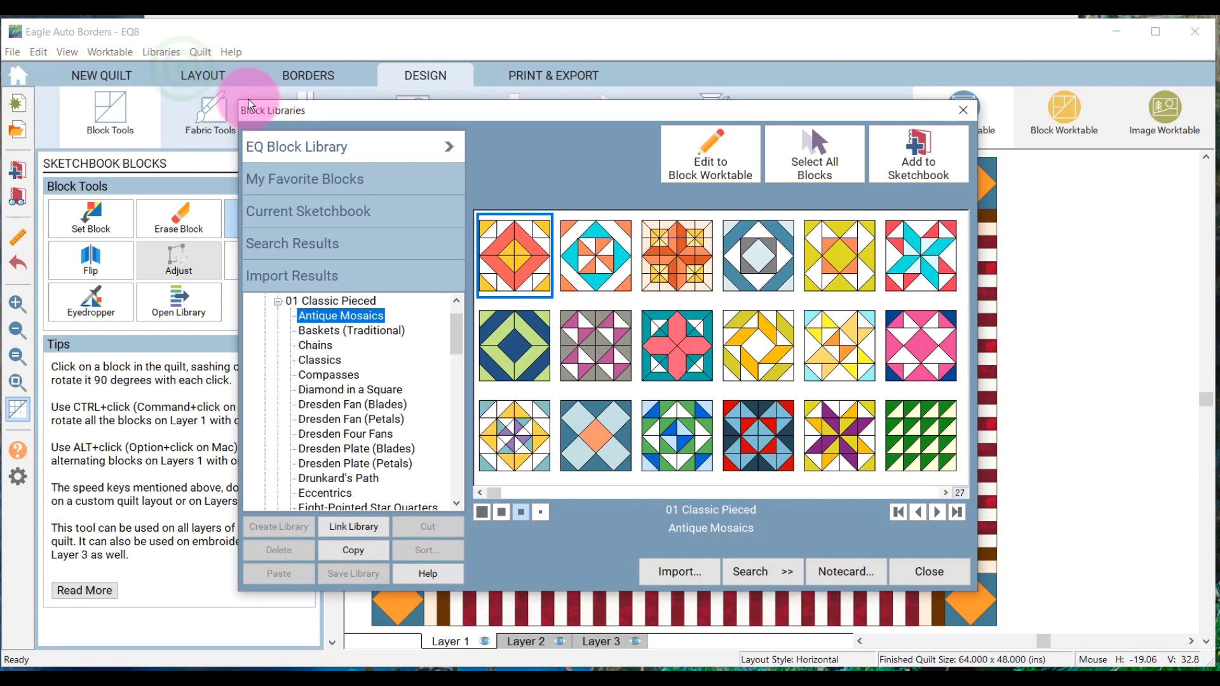
double_click(289, 301)
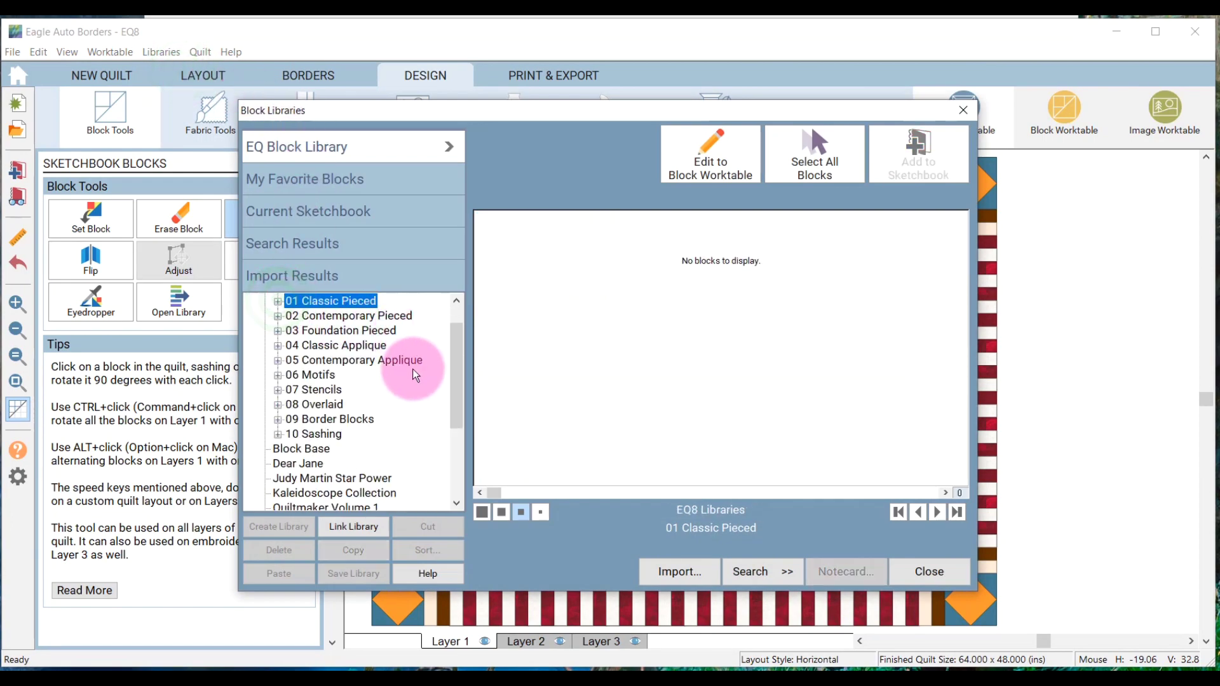
left_click(278, 420)
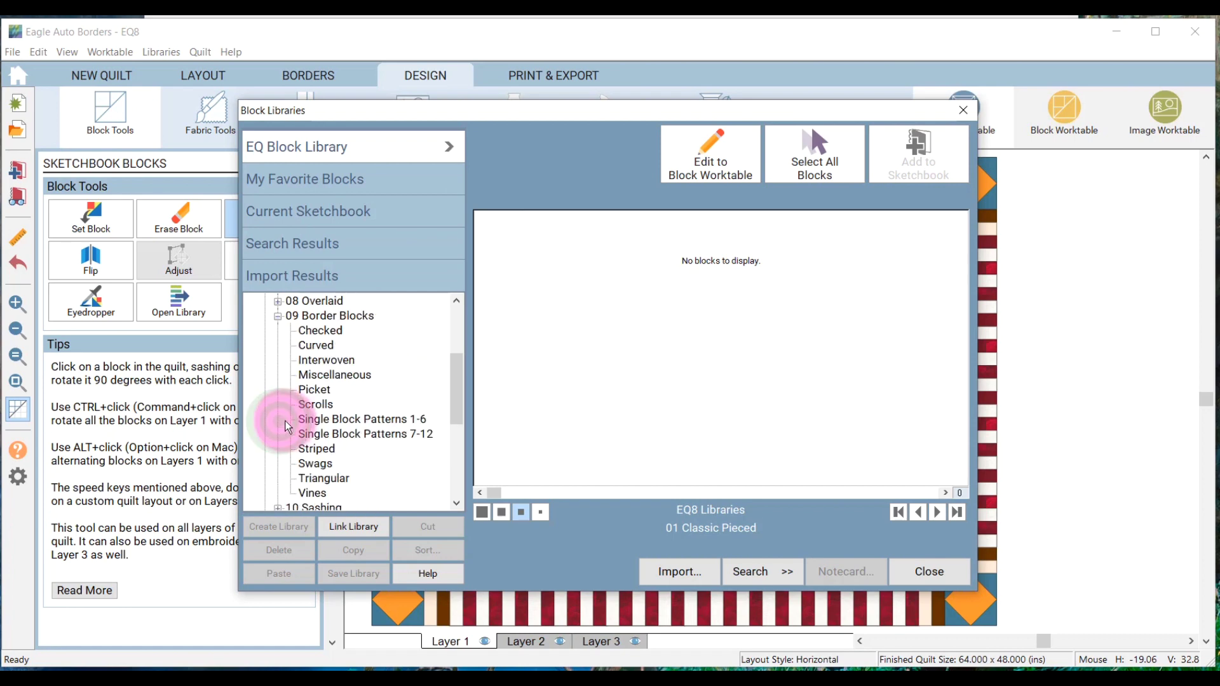
left_click(316, 333)
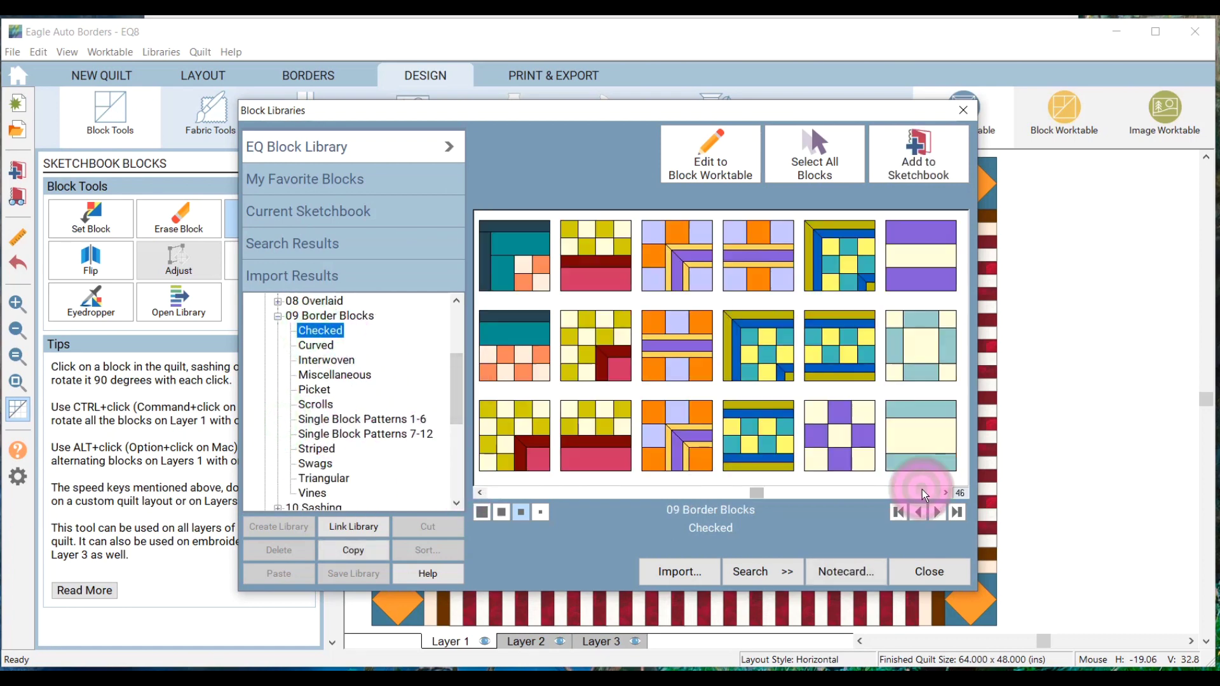
left_click(932, 493)
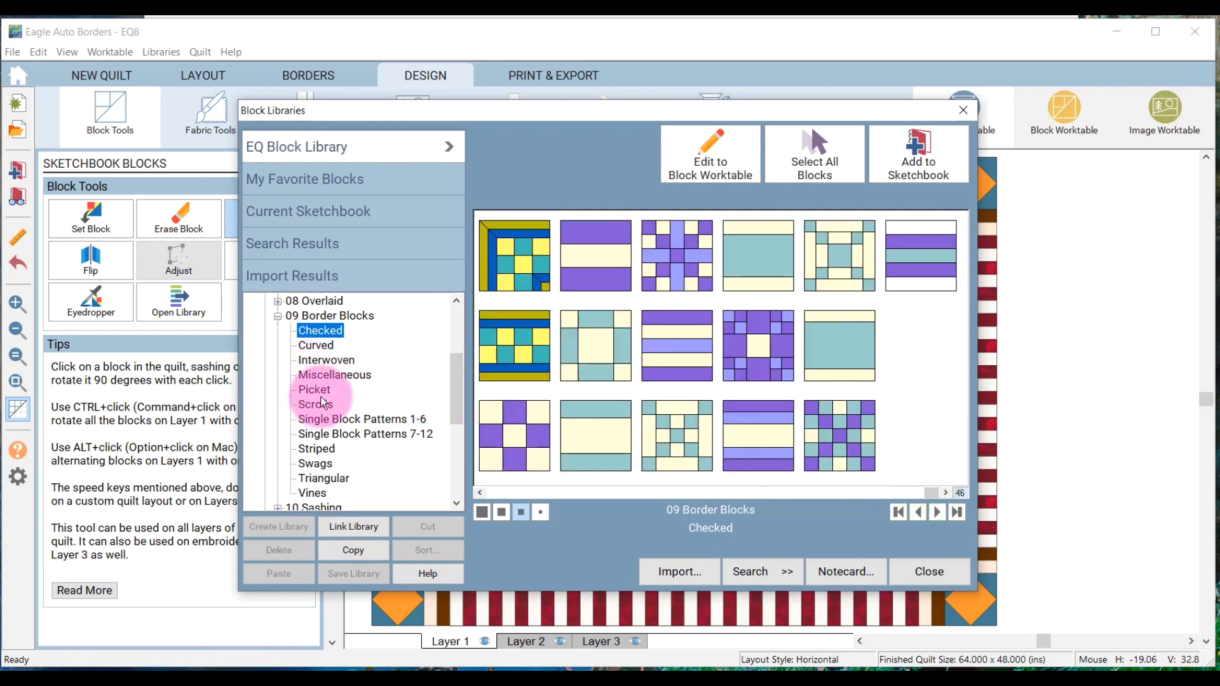
left_click(317, 450)
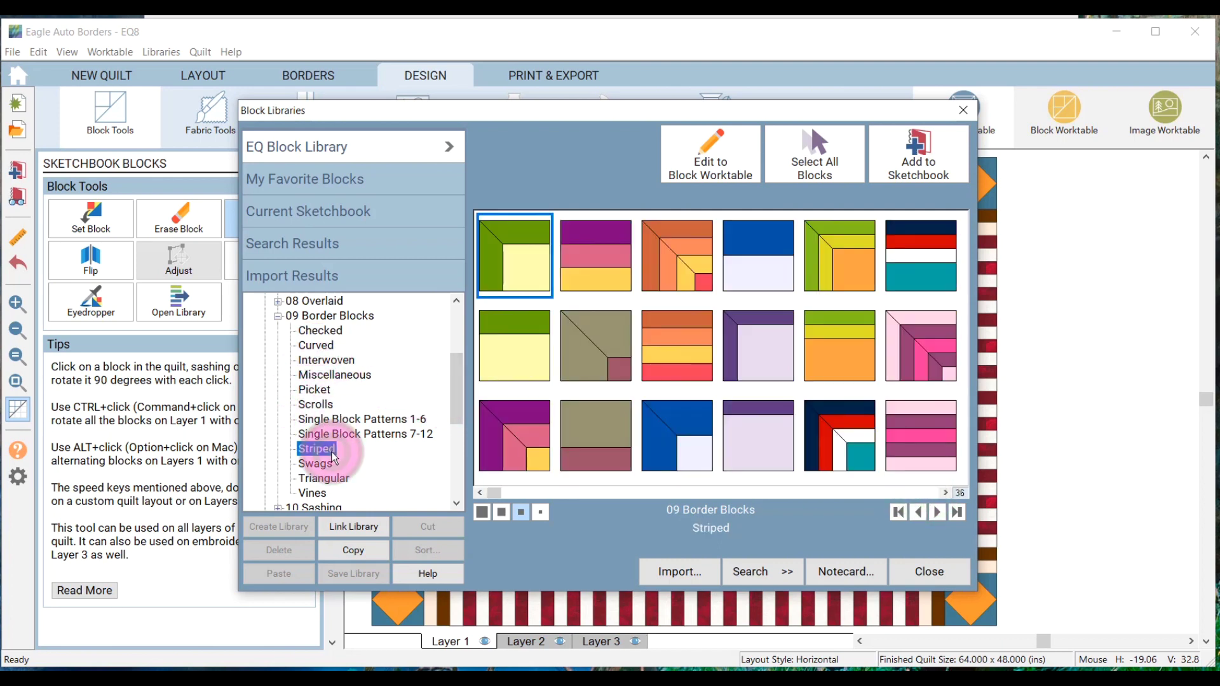
left_click(324, 478)
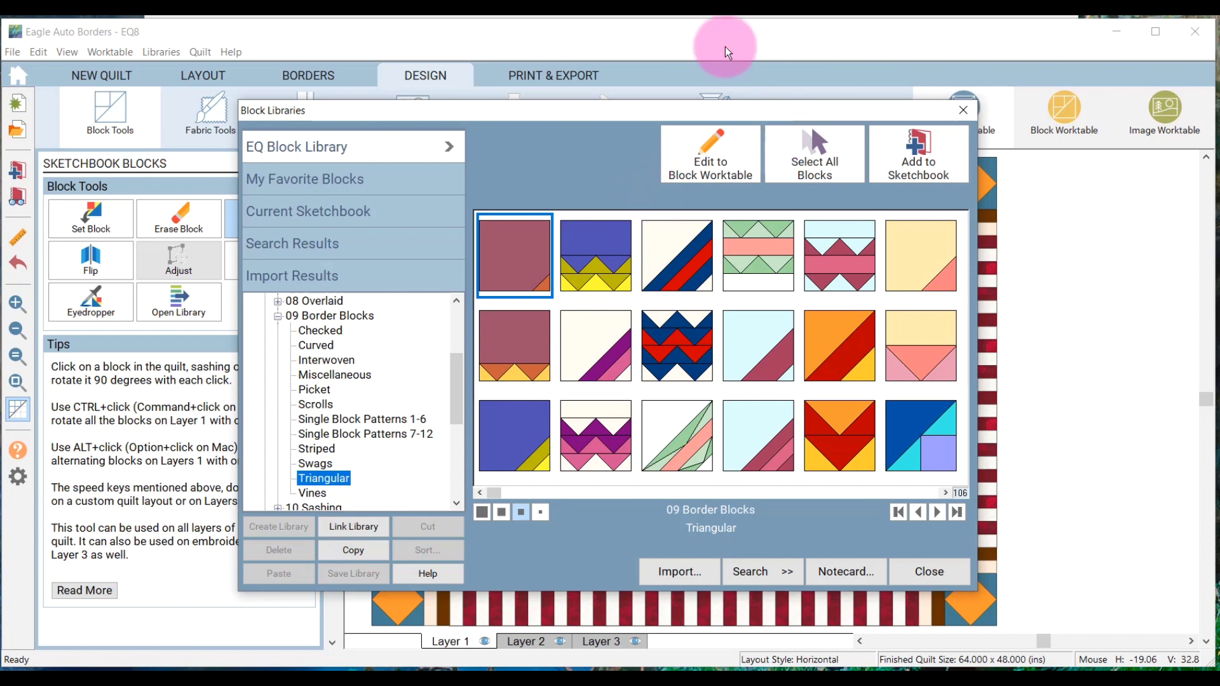
Add the 8-Grid Chain Variation block from 01 Classic Pieced, Chains to the Project Sketchbook and close the library
left_click(279, 316)
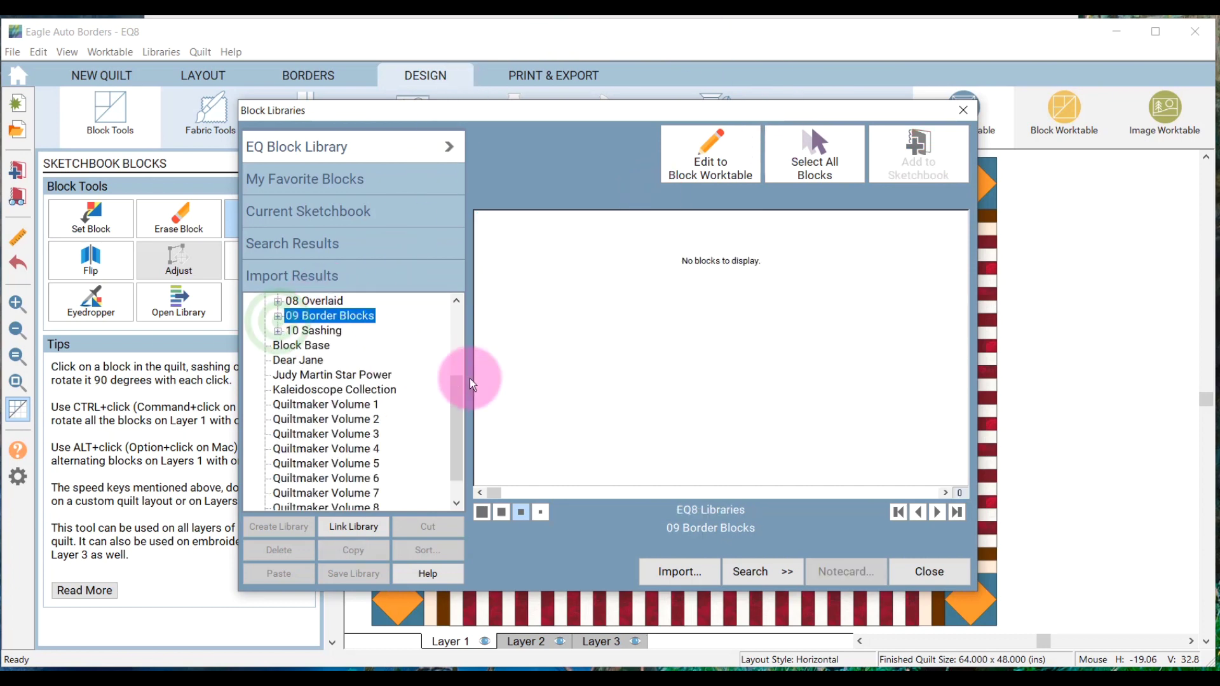
left_click_drag(463, 402, 449, 307)
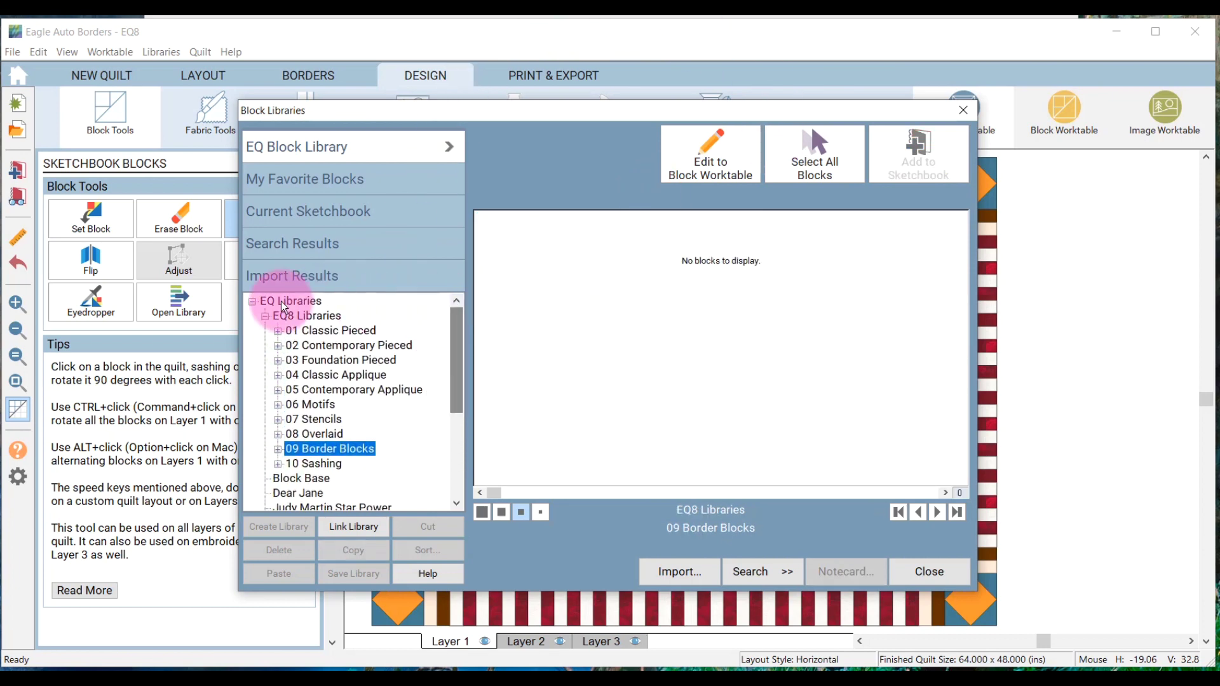
left_click(278, 330)
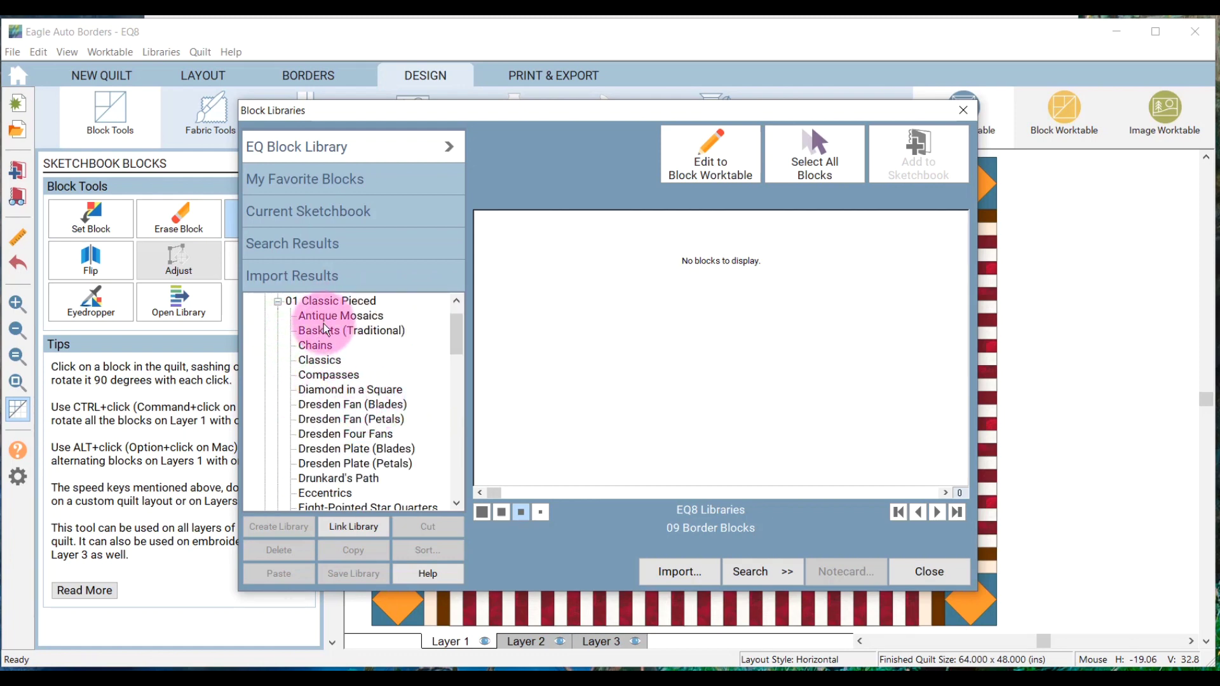
left_click(315, 345)
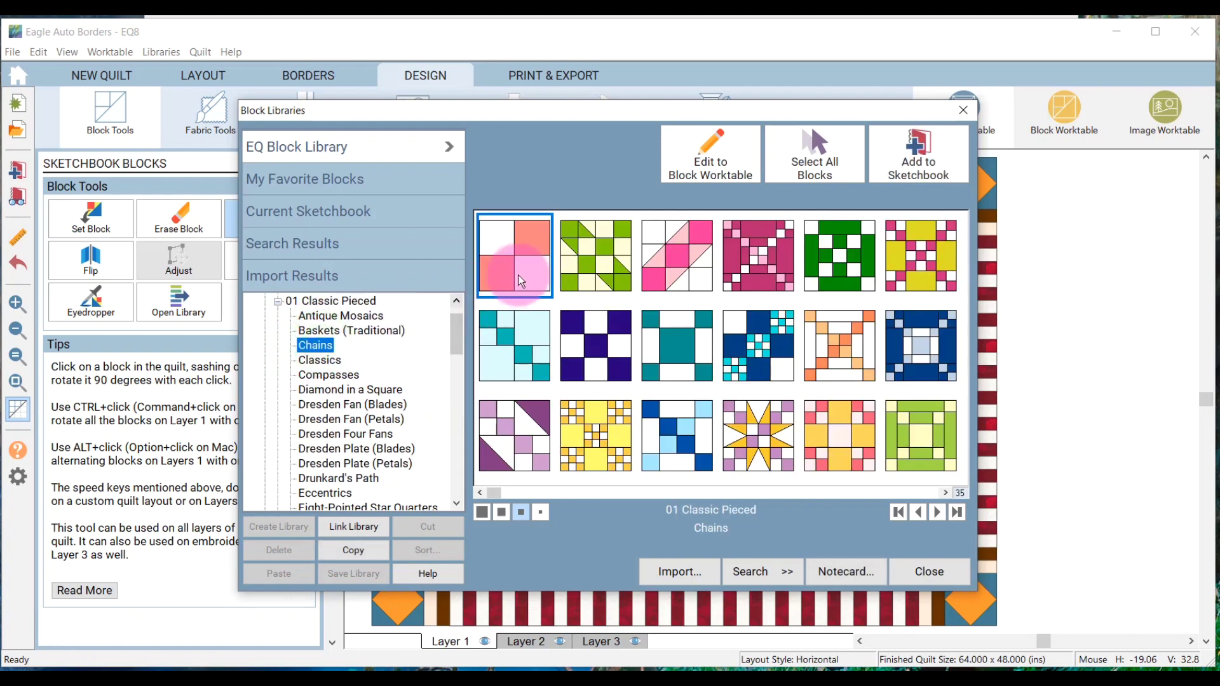
left_click(759, 257)
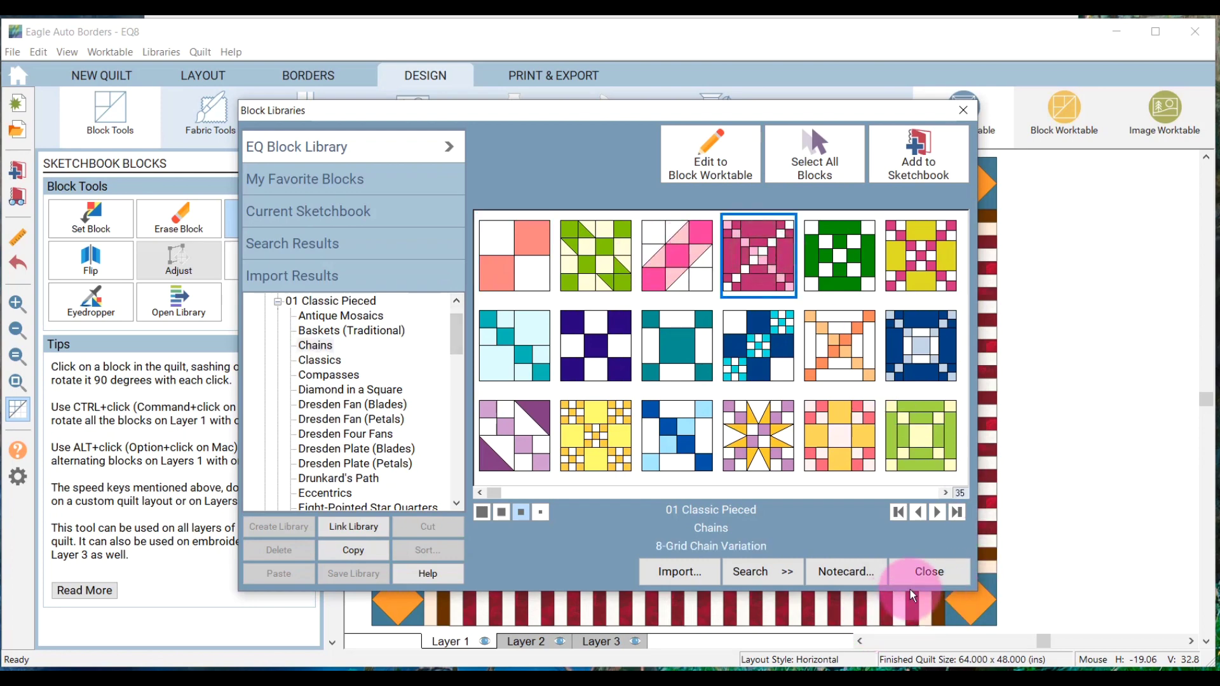
left_click(915, 153)
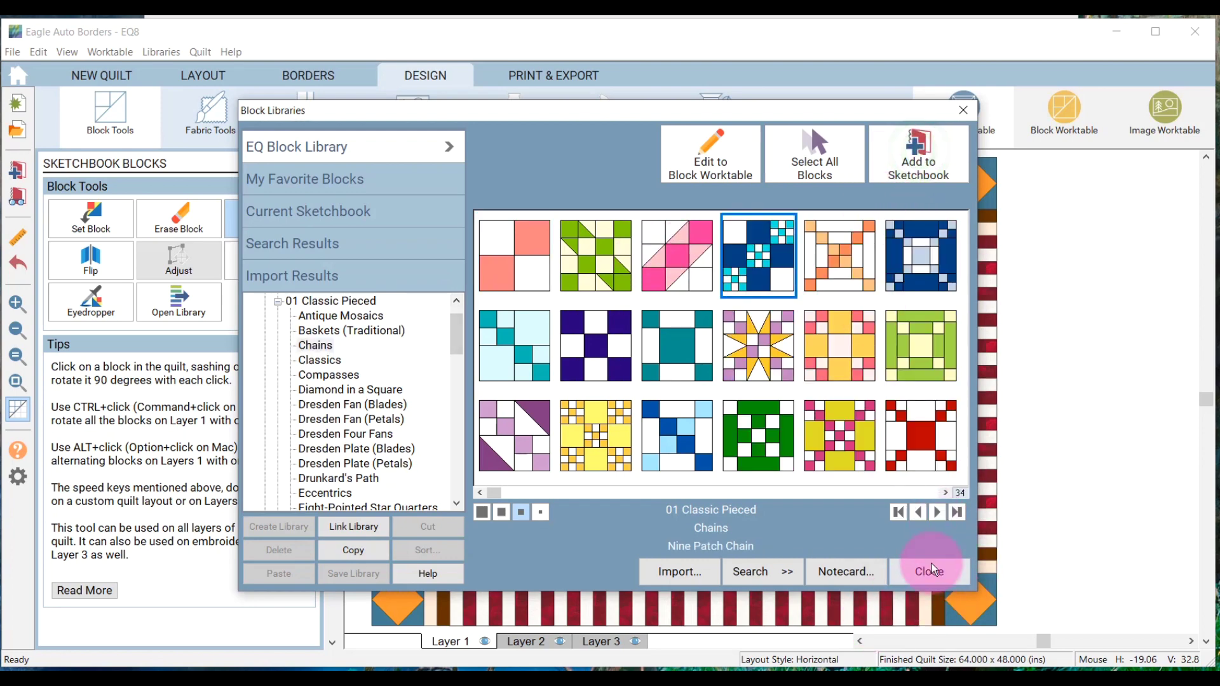
left_click(932, 567)
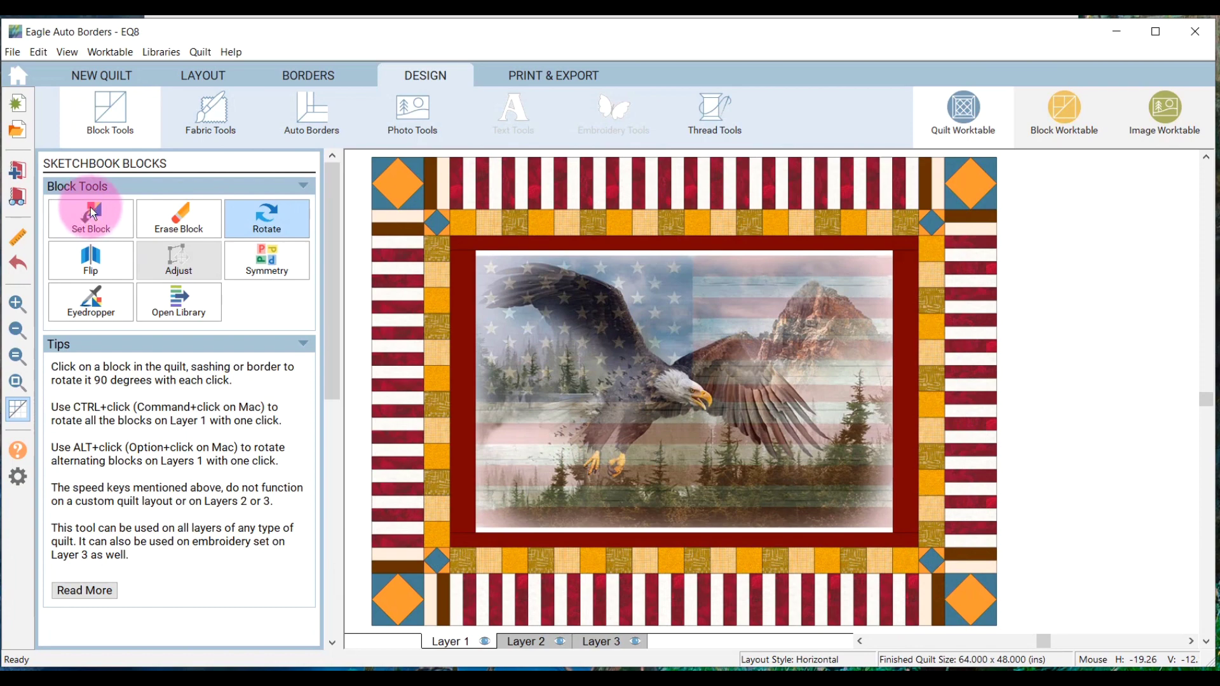
Set the 8-Grid Chain Variation block into all non-corner border blocks of the quilt
left_click(96, 219)
left_click(263, 483)
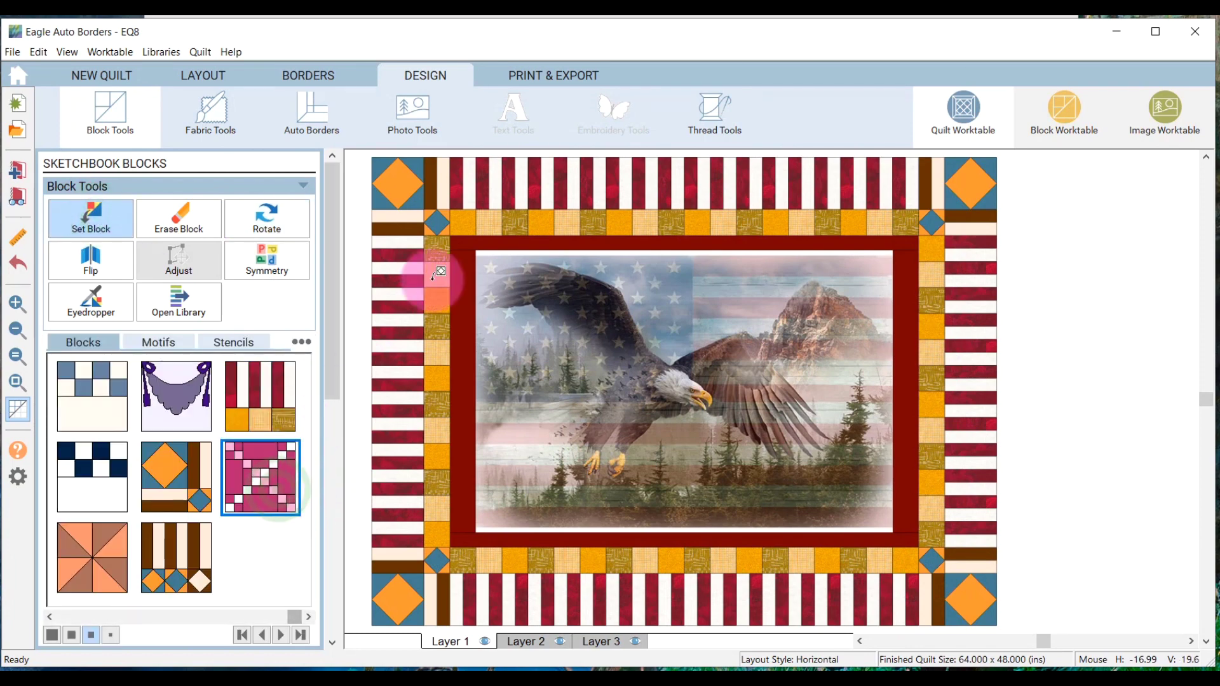
left_click(463, 190, "ctrl")
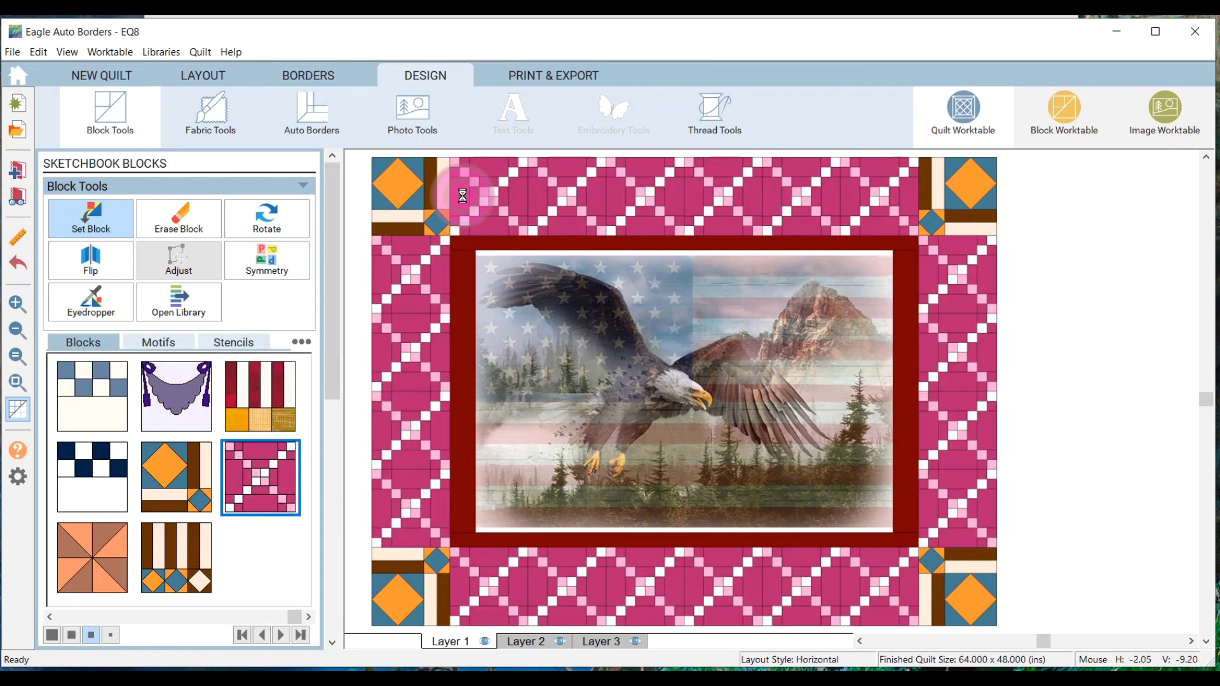